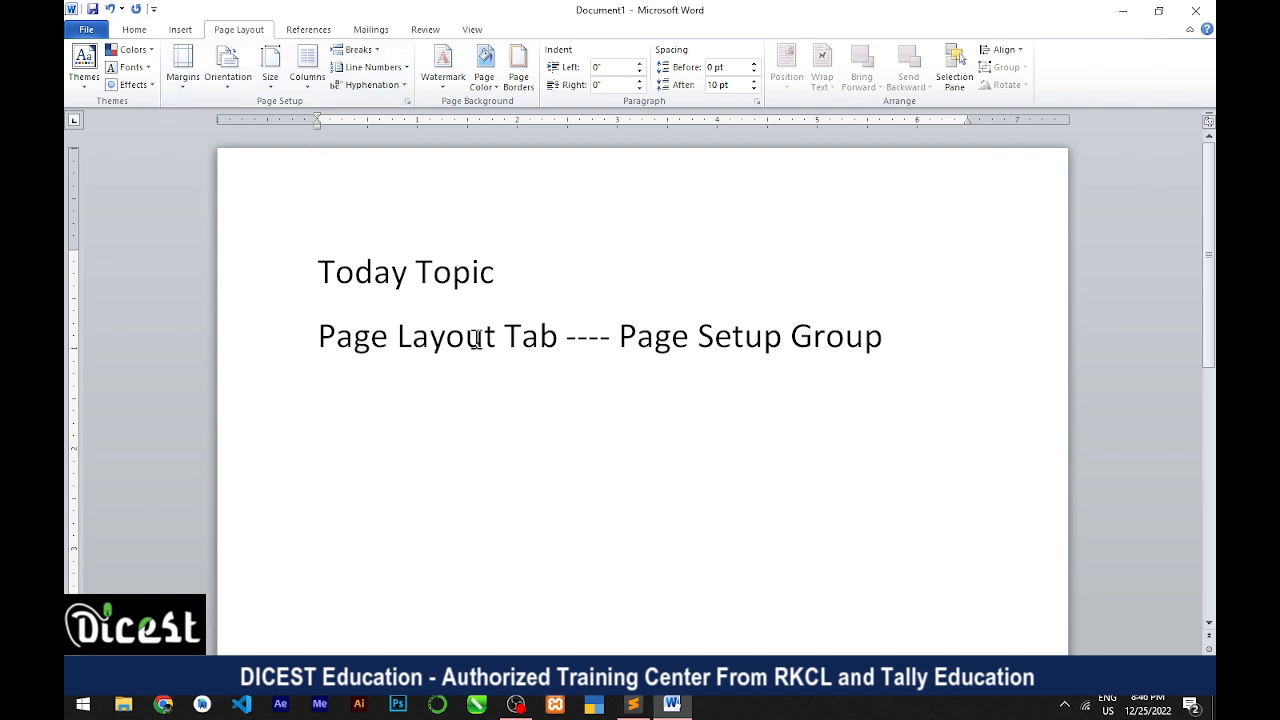
pyautogui.click(412, 336)
pyautogui.moveTo(322, 270); pyautogui.dragTo(894, 329)
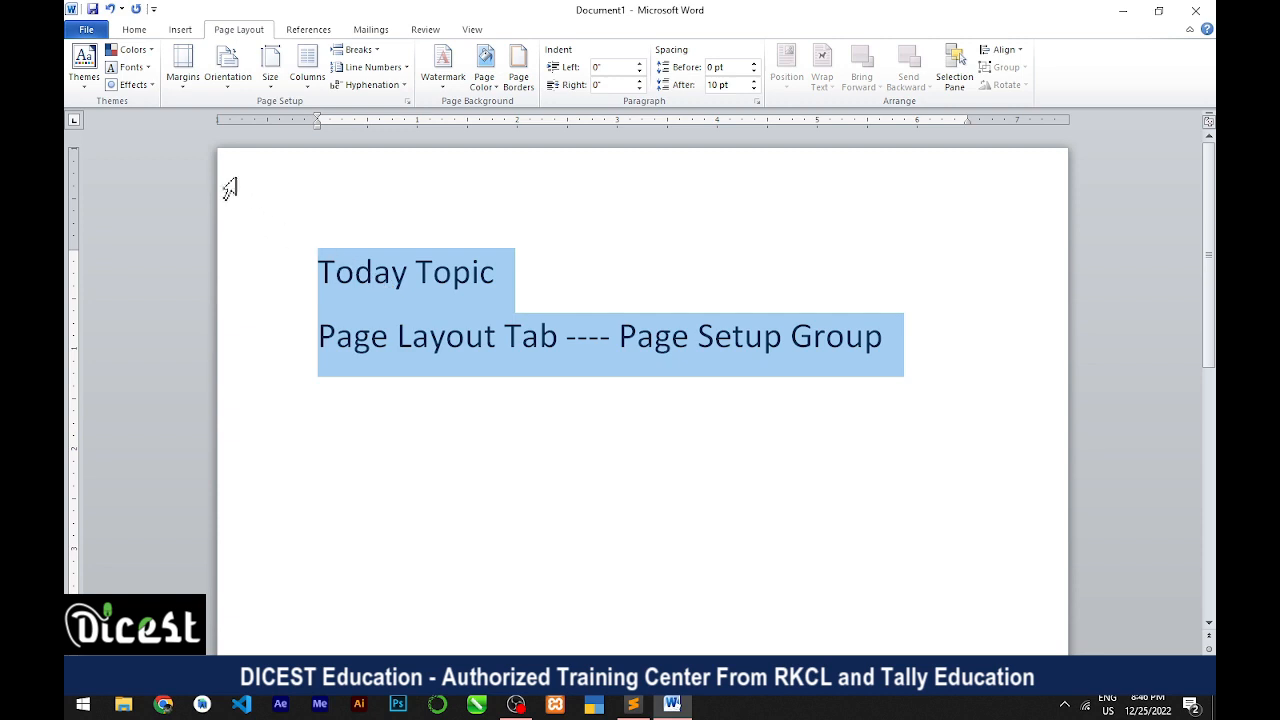
pyautogui.click(329, 268)
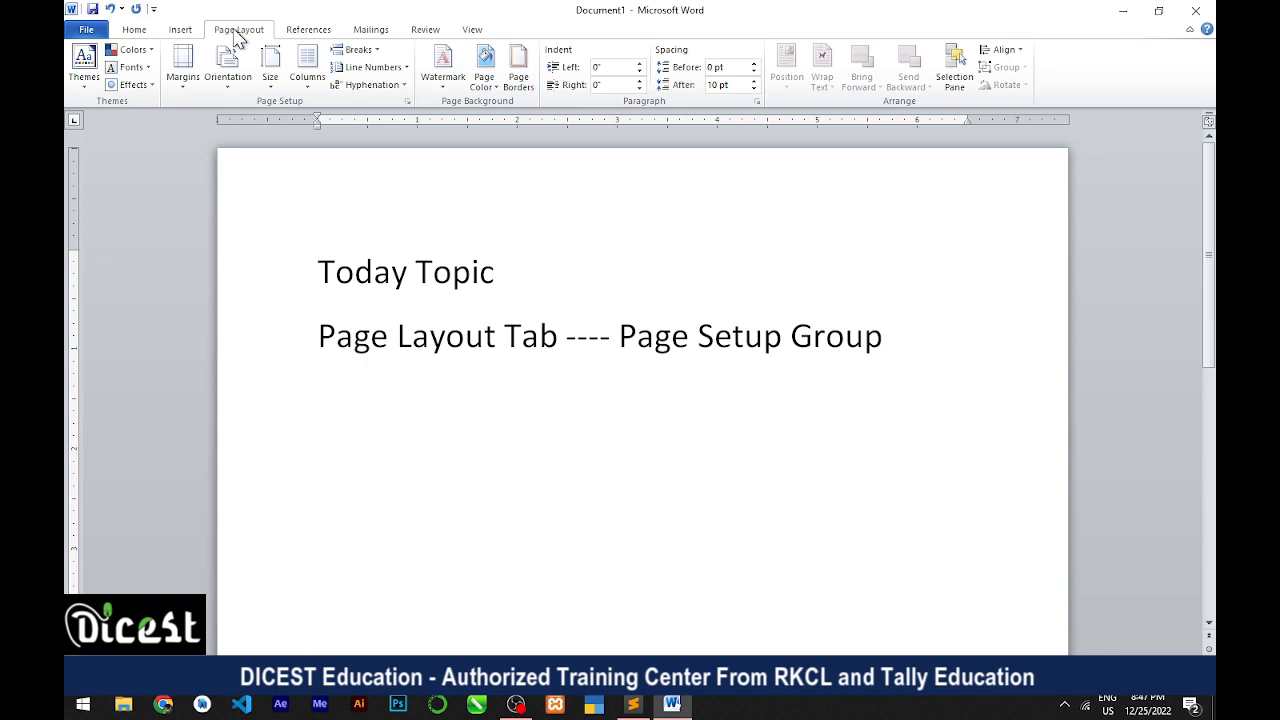
pyautogui.click(170, 33)
pyautogui.click(146, 32)
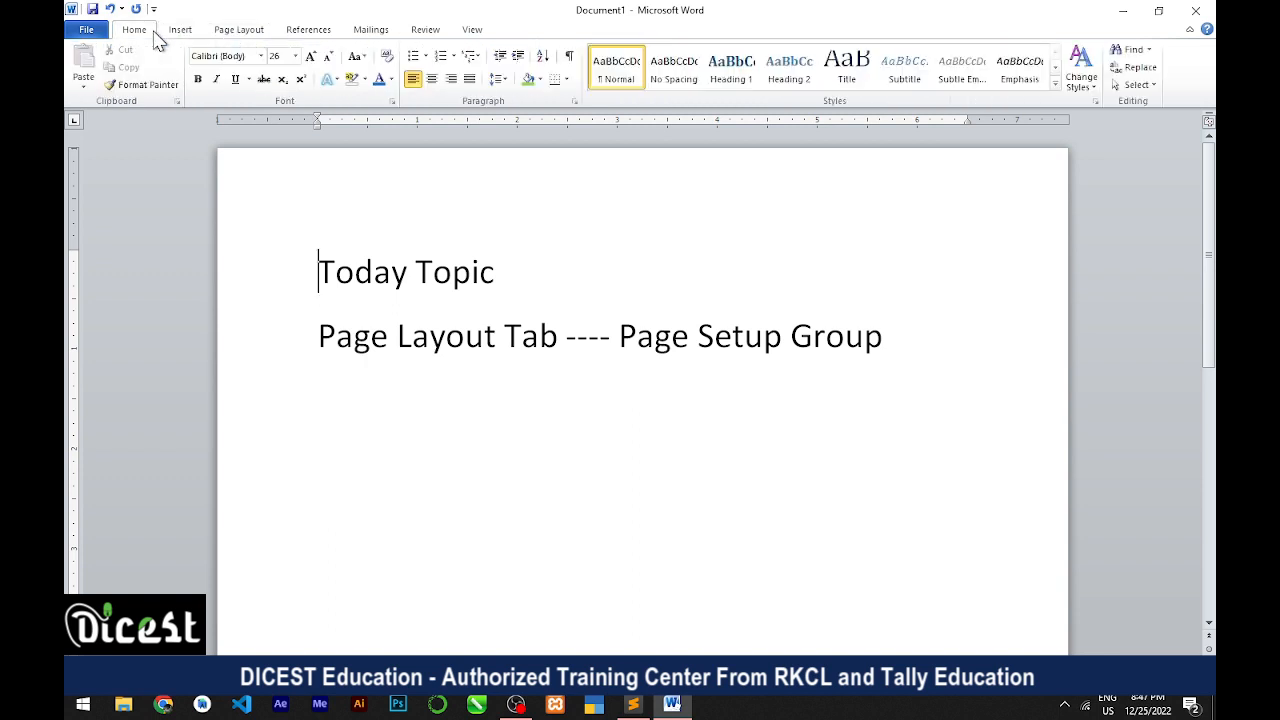
# - Set the document's paper size to A4 (8.27" x 11.69")
pyautogui.click(236, 33)
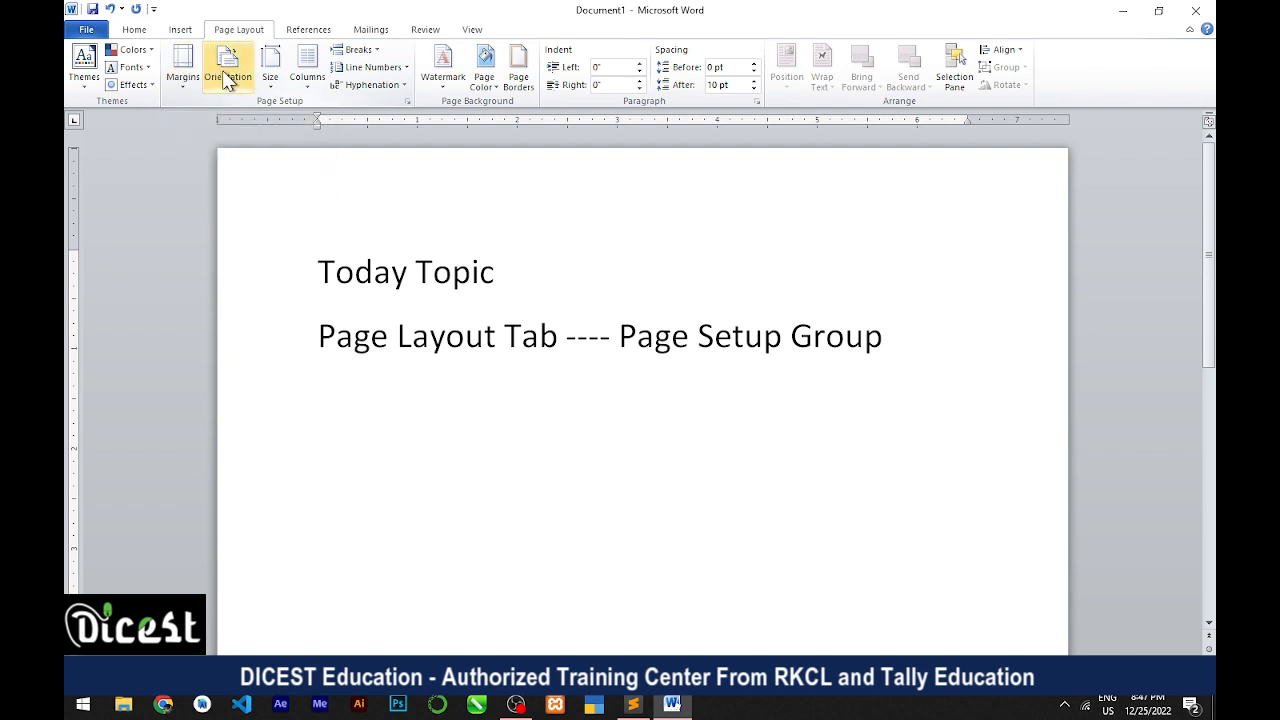
pyautogui.click(279, 92)
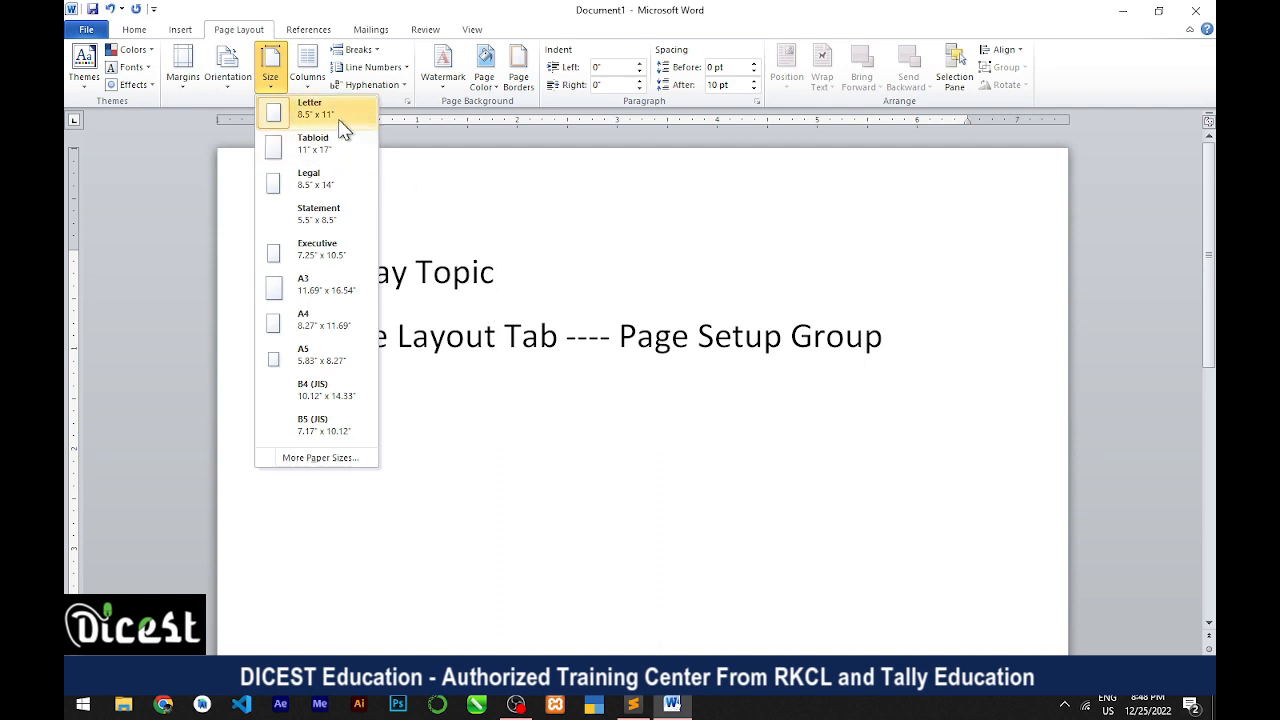
pyautogui.click(335, 322)
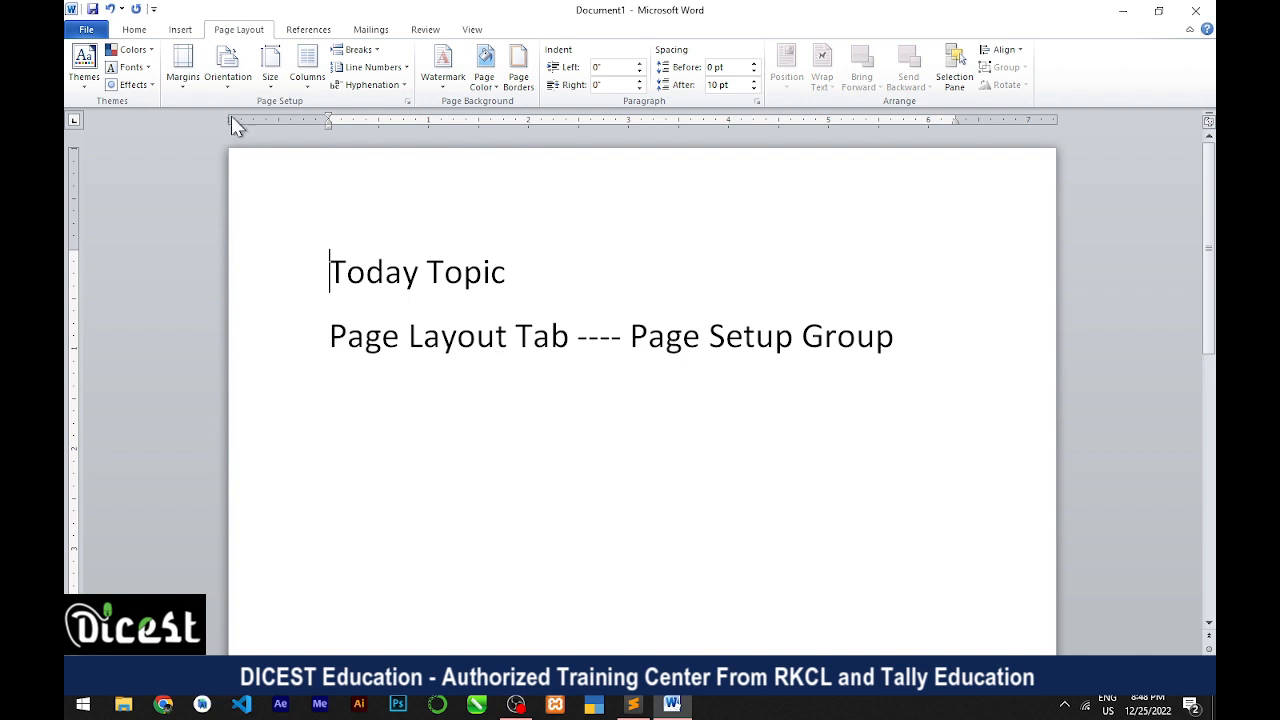
# - Change the page orientation to Landscape
pyautogui.click(221, 89)
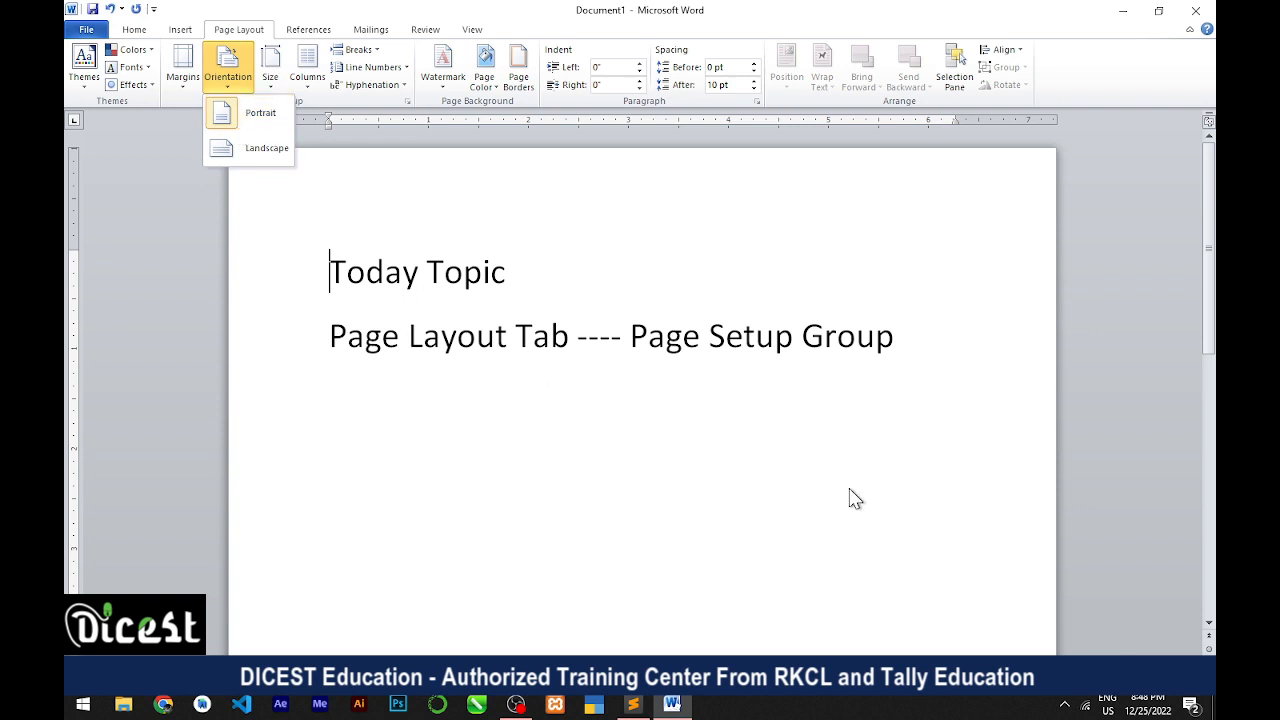
pyautogui.click(1113, 686)
pyautogui.click(1113, 686)
pyautogui.click(1113, 686)
pyautogui.click(1113, 686)
pyautogui.click(1113, 686)
pyautogui.click(1113, 686)
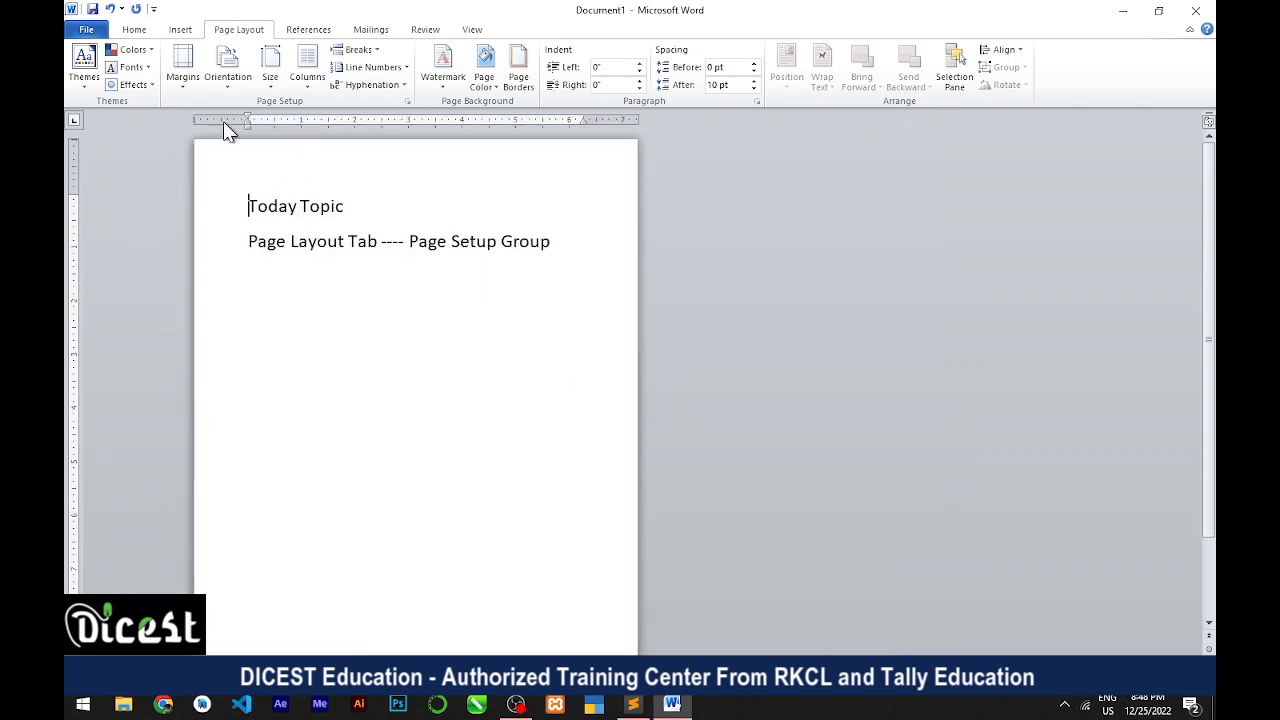
pyautogui.click(228, 80)
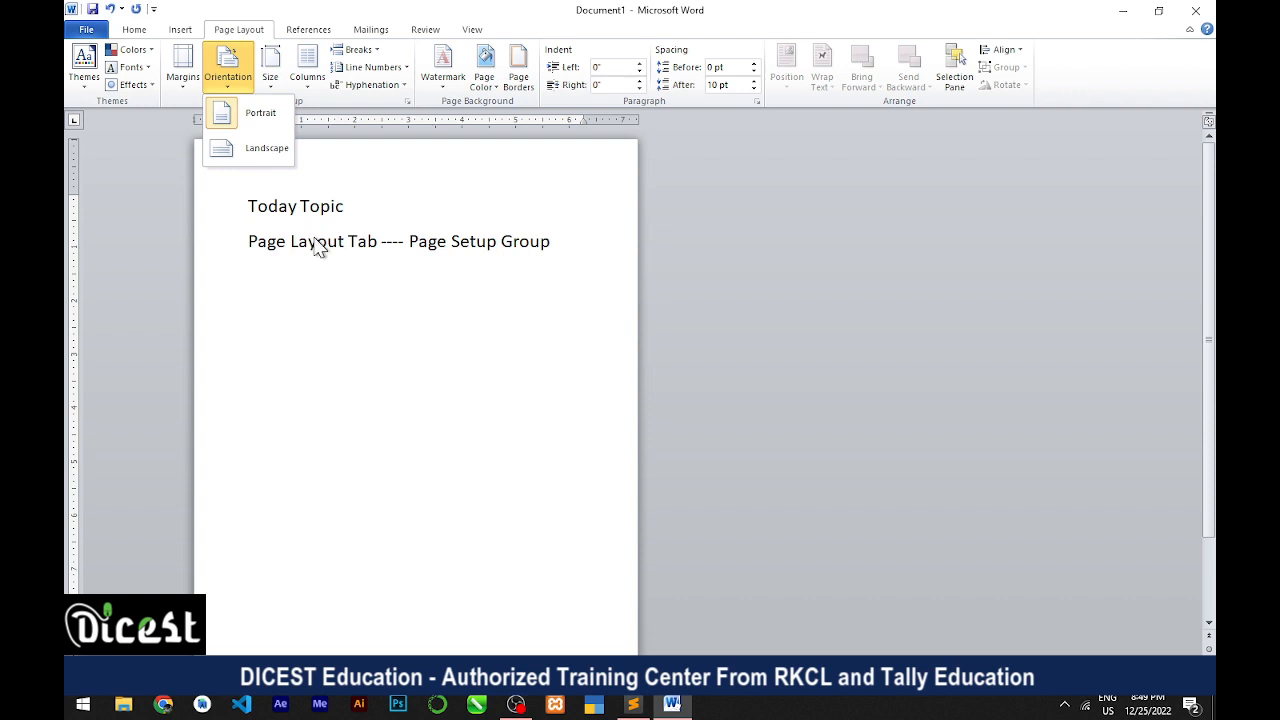
pyautogui.click(272, 158)
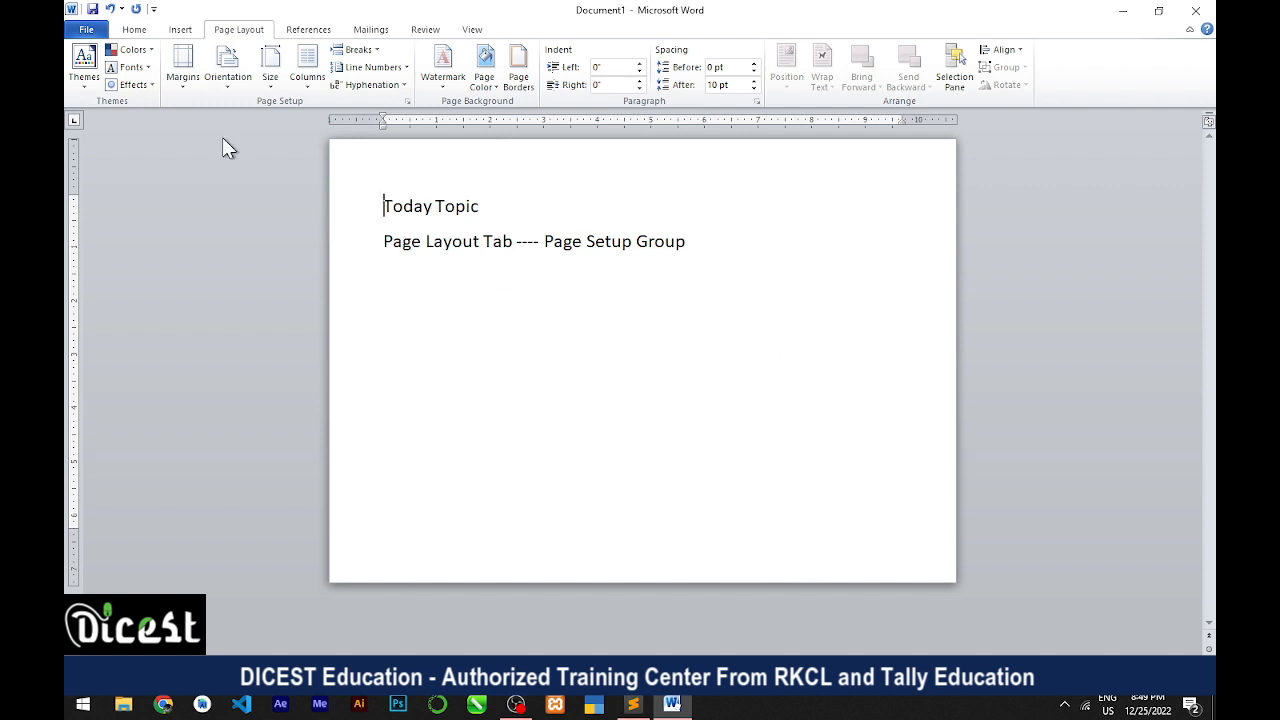
# - Switch the page orientation back to Portrait
pyautogui.click(216, 91)
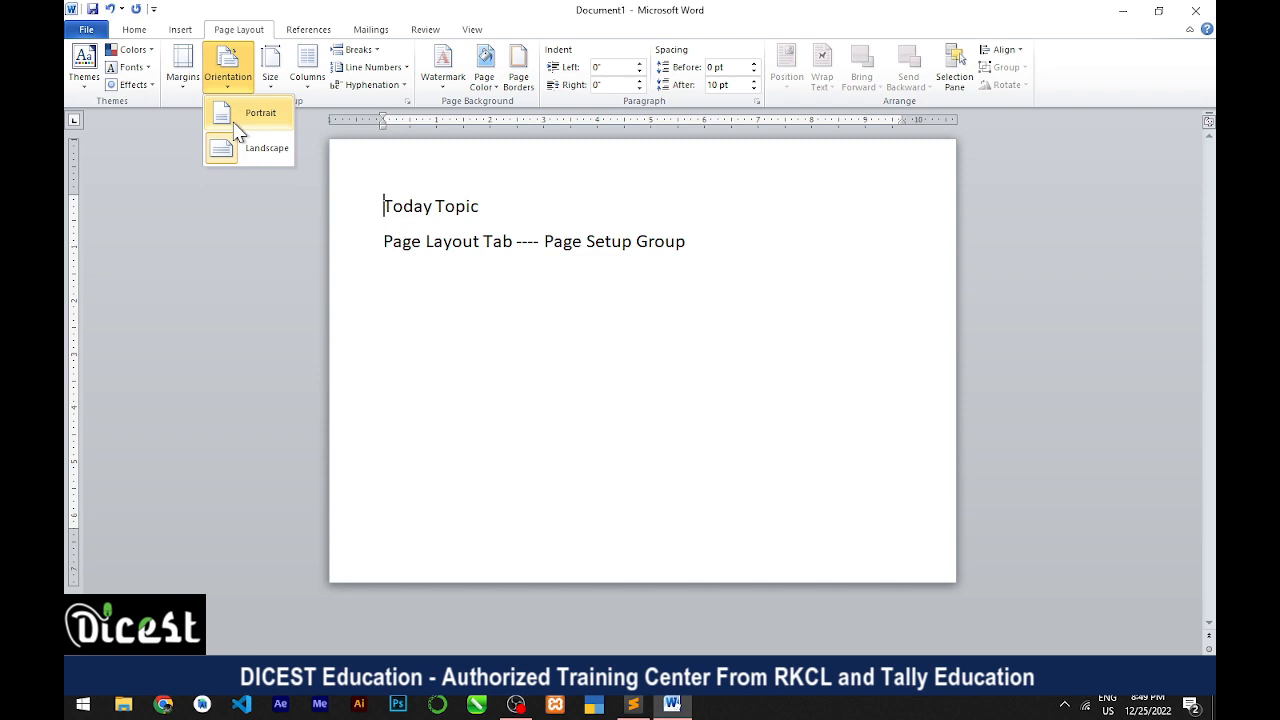
pyautogui.click(191, 90)
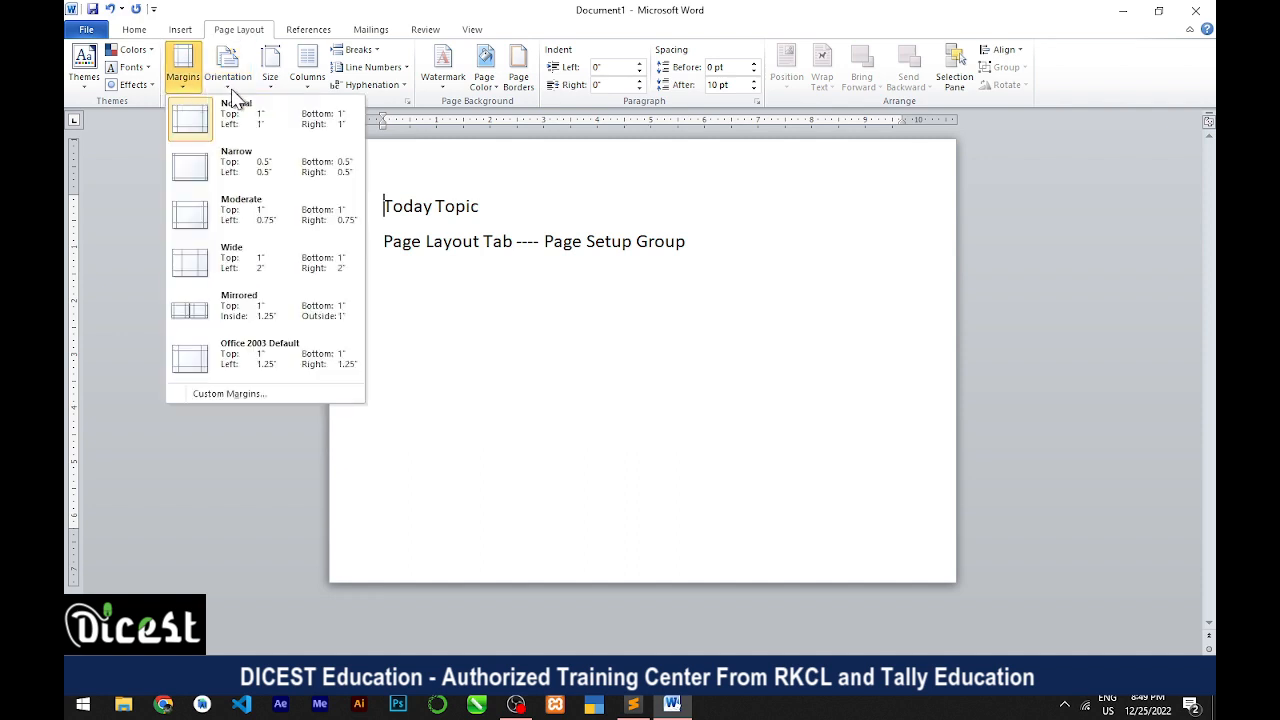
pyautogui.click(230, 80)
pyautogui.click(242, 110)
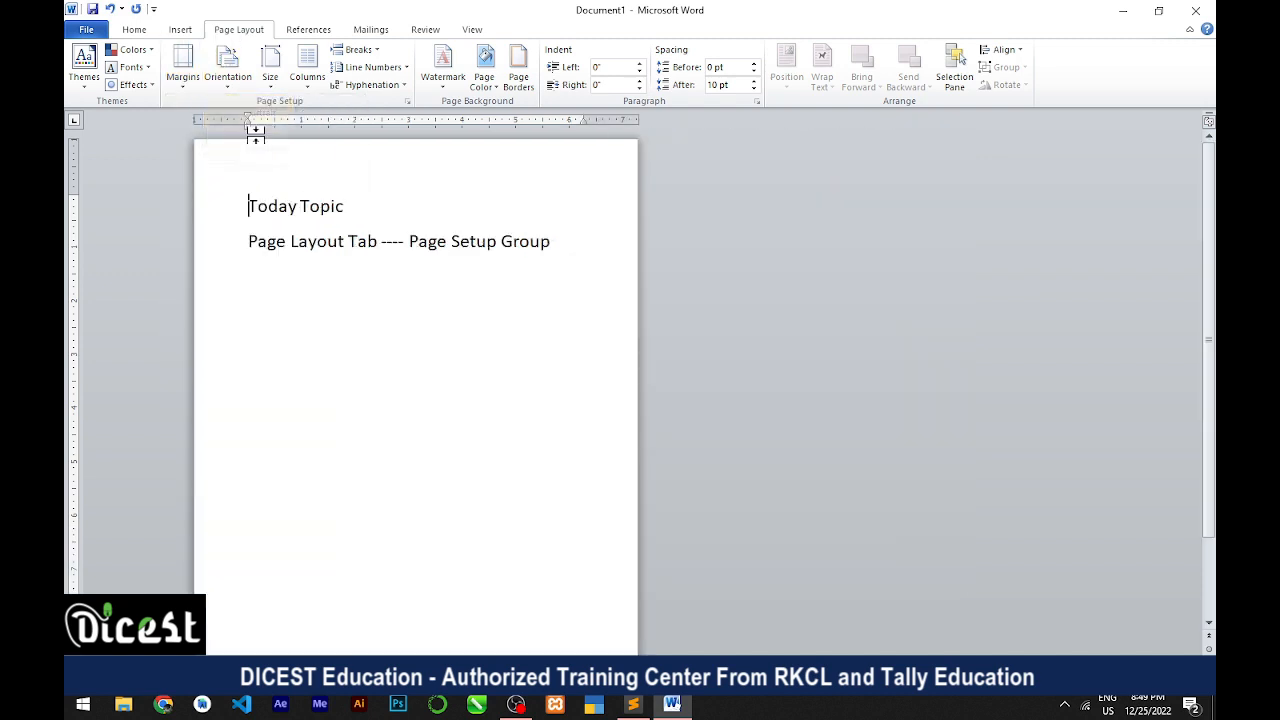
# - Apply the Narrow margin preset with 0.5" on all sides to the page
pyautogui.click(192, 86)
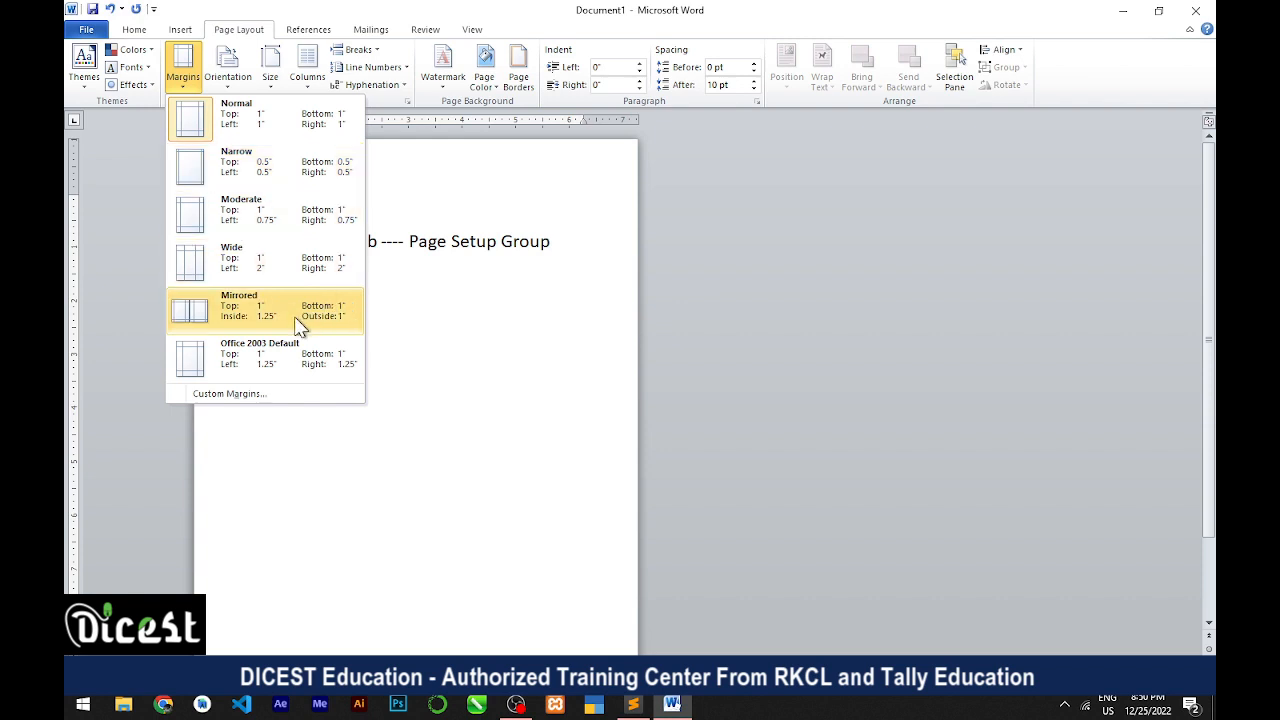
pyautogui.click(232, 161)
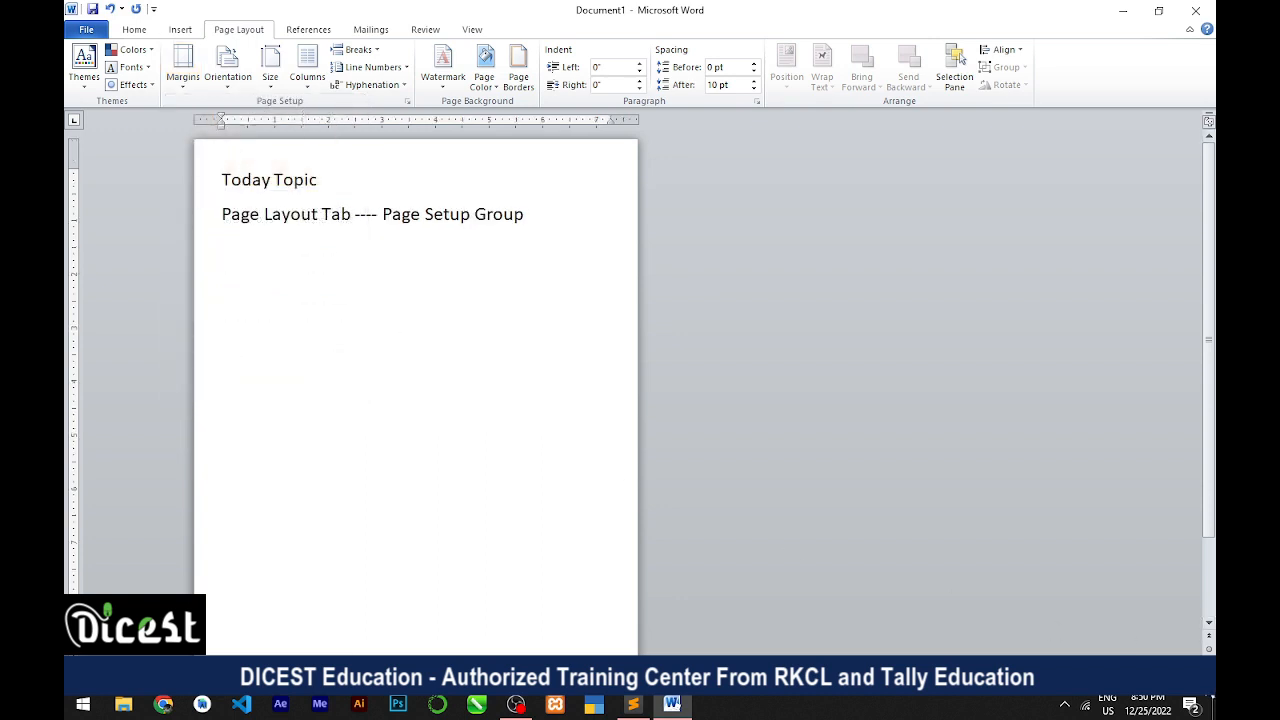
pyautogui.scroll(7, 640, 396)
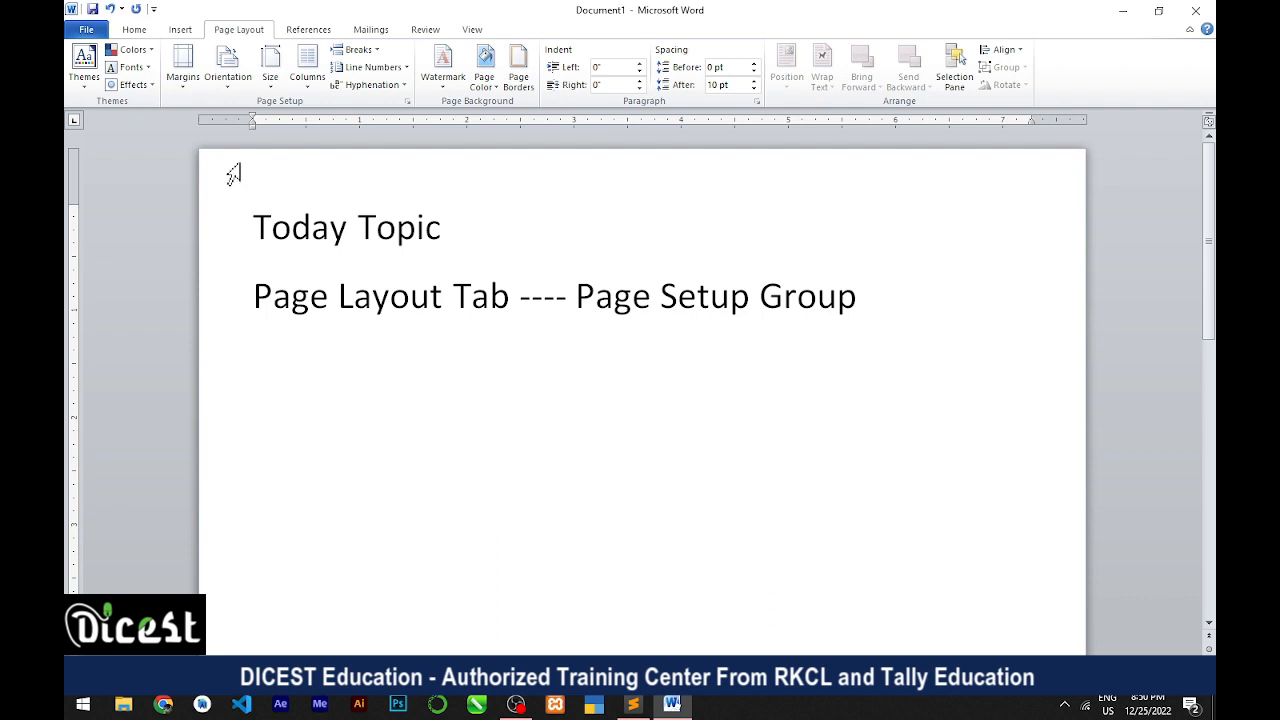
# - Replace all the document text with sample paragraphs generated by =rand(9)
pyautogui.hotkey('ctrl', 'a')
pyautogui.press('Delete')
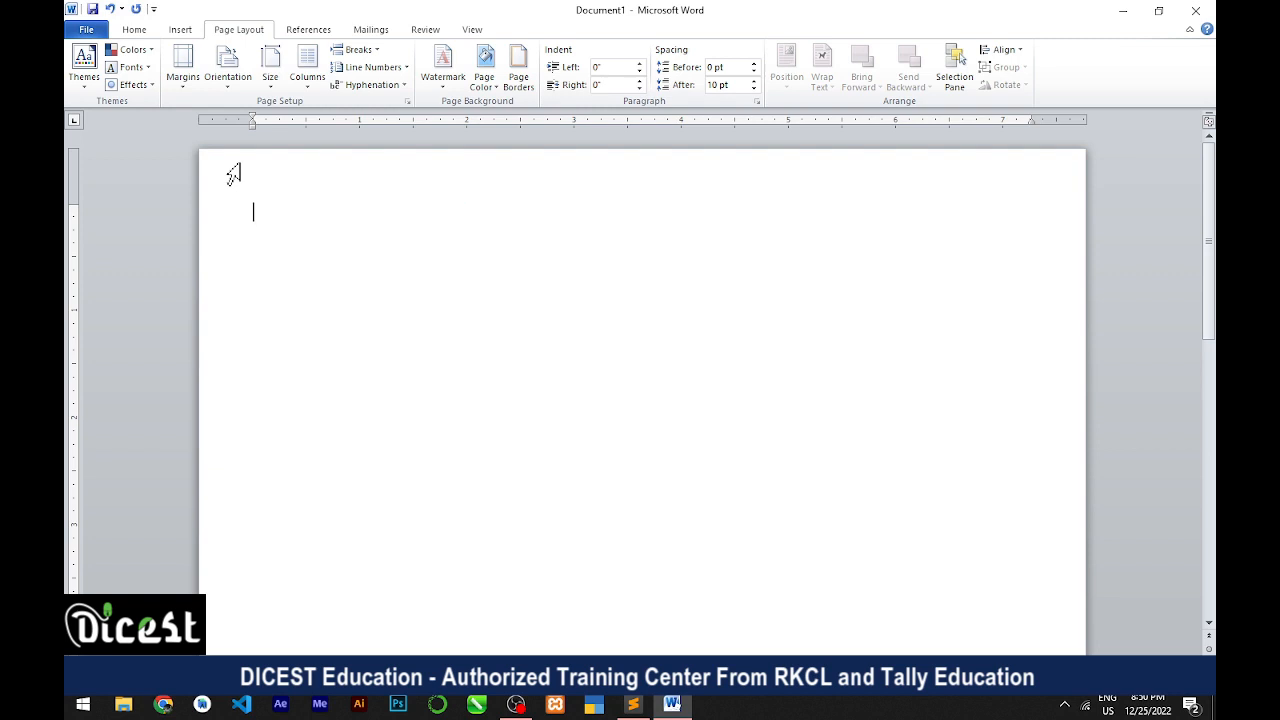
pyautogui.write('=rand(9)')
pyautogui.press('Return')
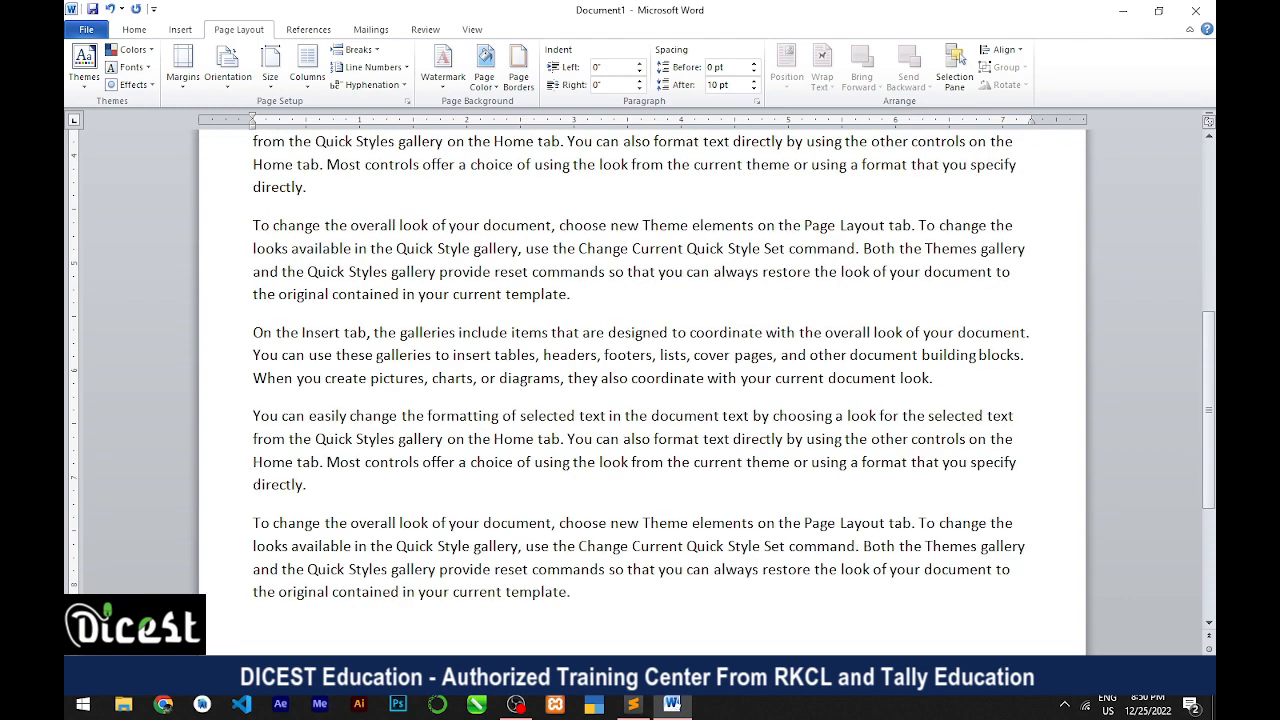
# - Add more sample paragraphs after the end of the text with =rand(3)
pyautogui.scroll(-4, 401, 395)
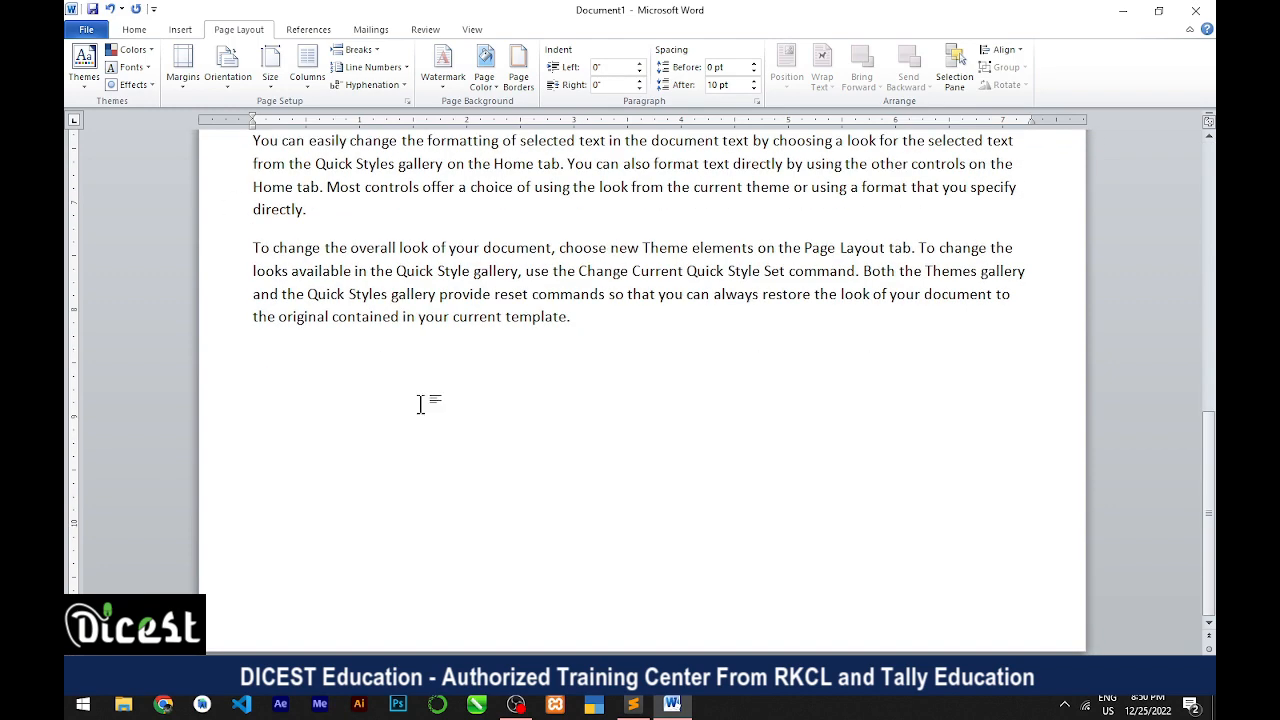
pyautogui.write('=rand(3)')
pyautogui.press('Return')
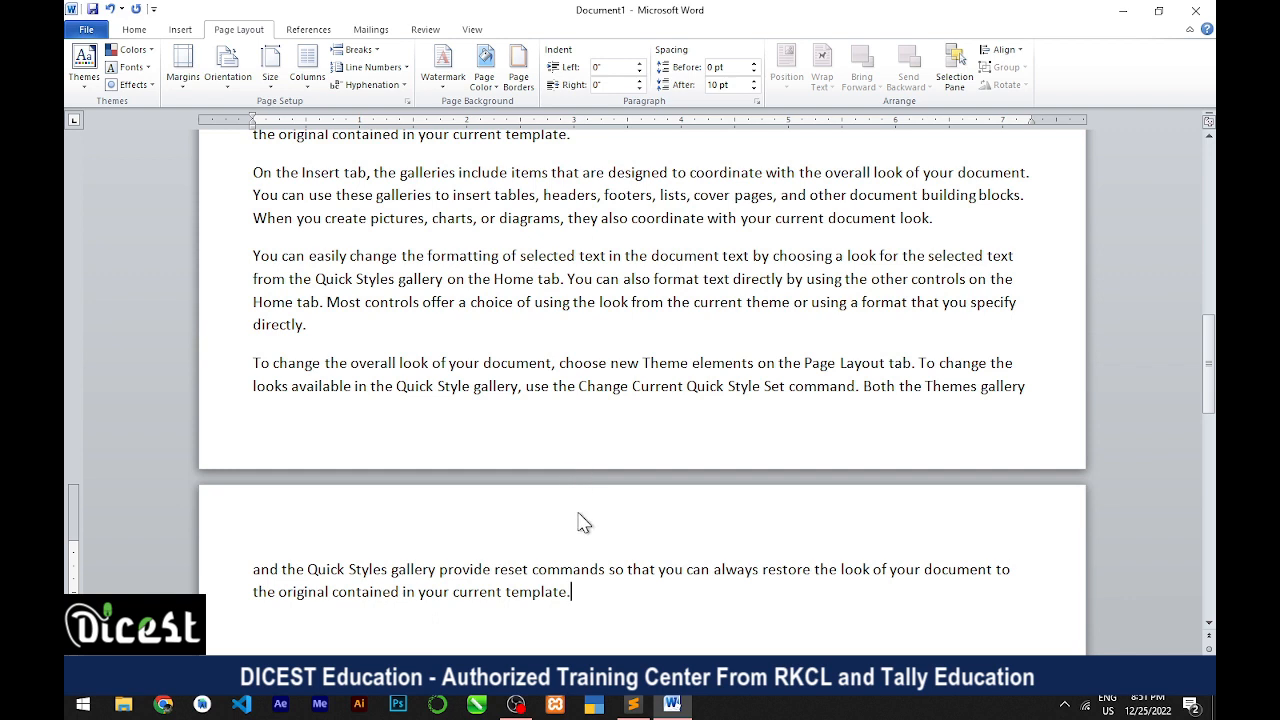
# - Set custom margins of 0.4" for the top, bottom and right sides of the whole document
pyautogui.click(183, 85)
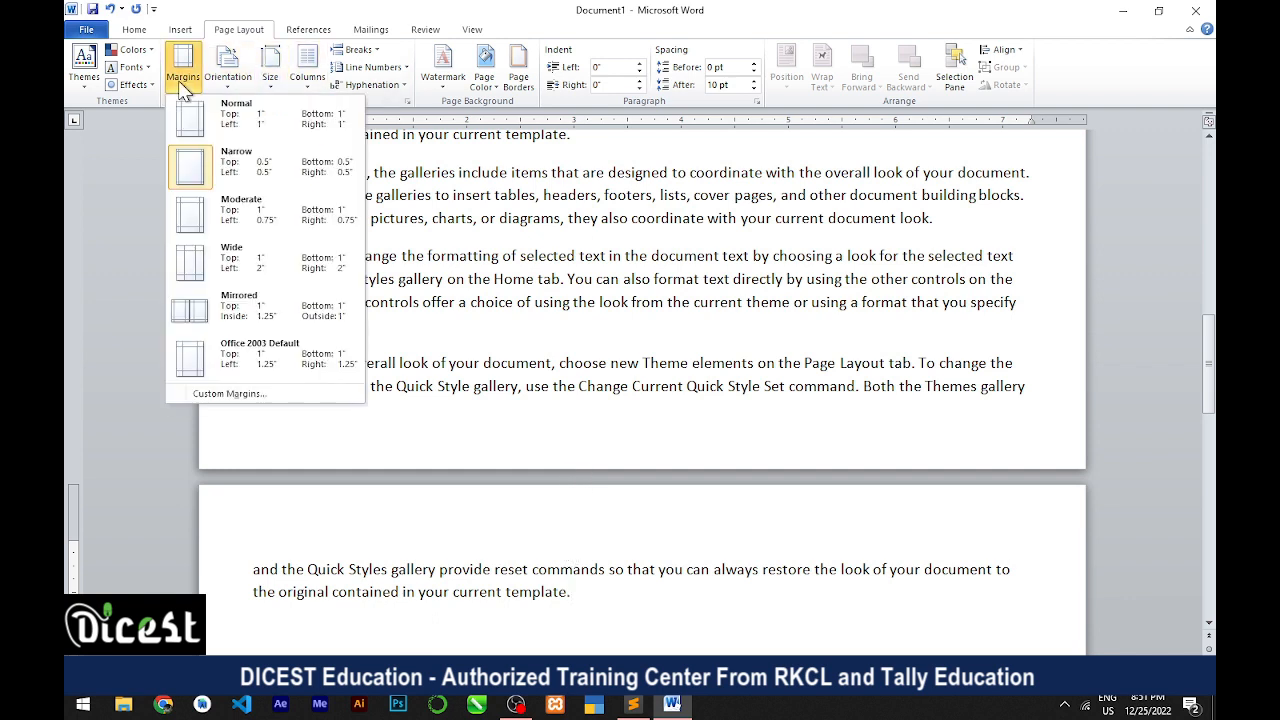
pyautogui.click(257, 395)
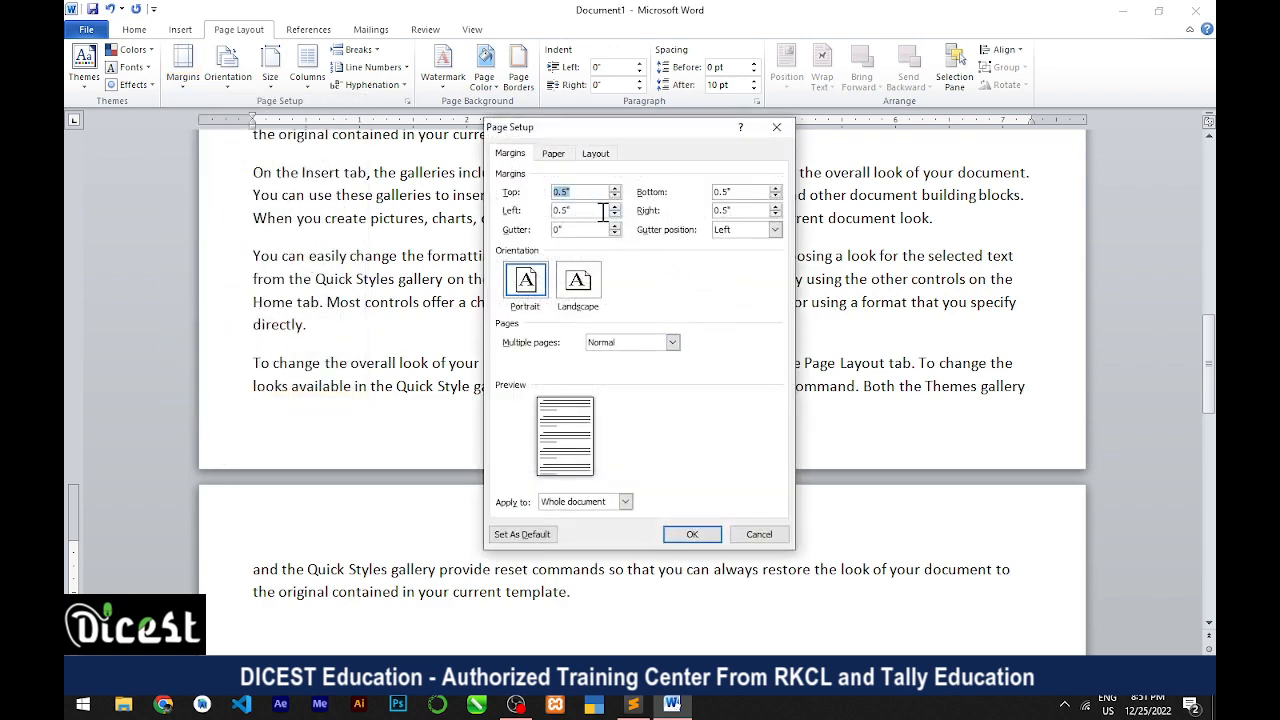
pyautogui.click(775, 214)
pyautogui.click(614, 196)
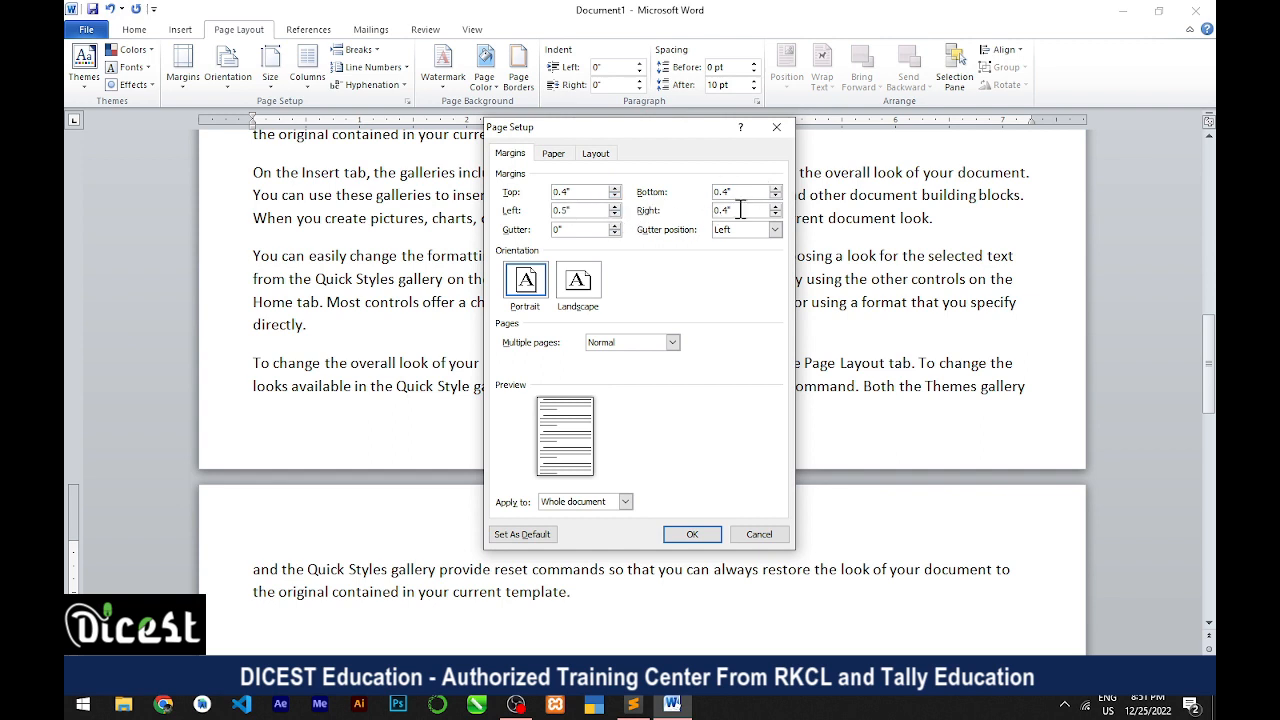
pyautogui.click(690, 534)
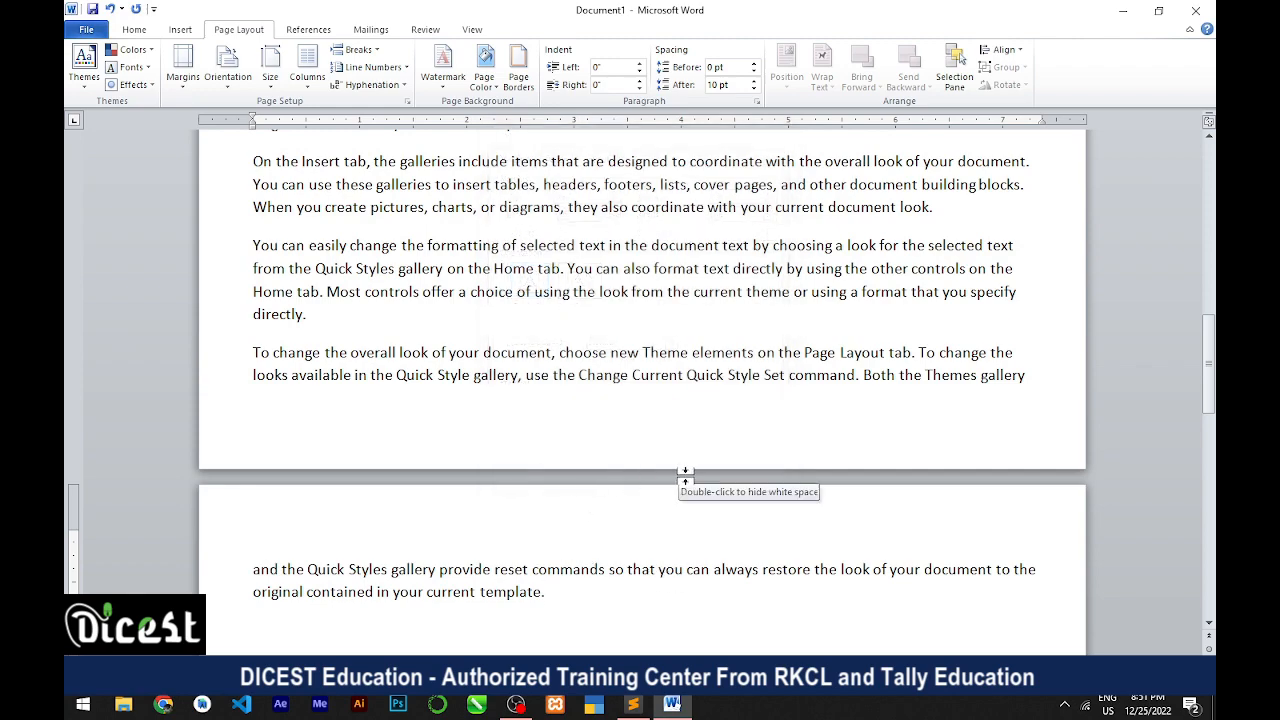
# - Check the text overflow across the pages and reduce the custom bottom and right margins to 0.3"
pyautogui.scroll(17, 686, 477)
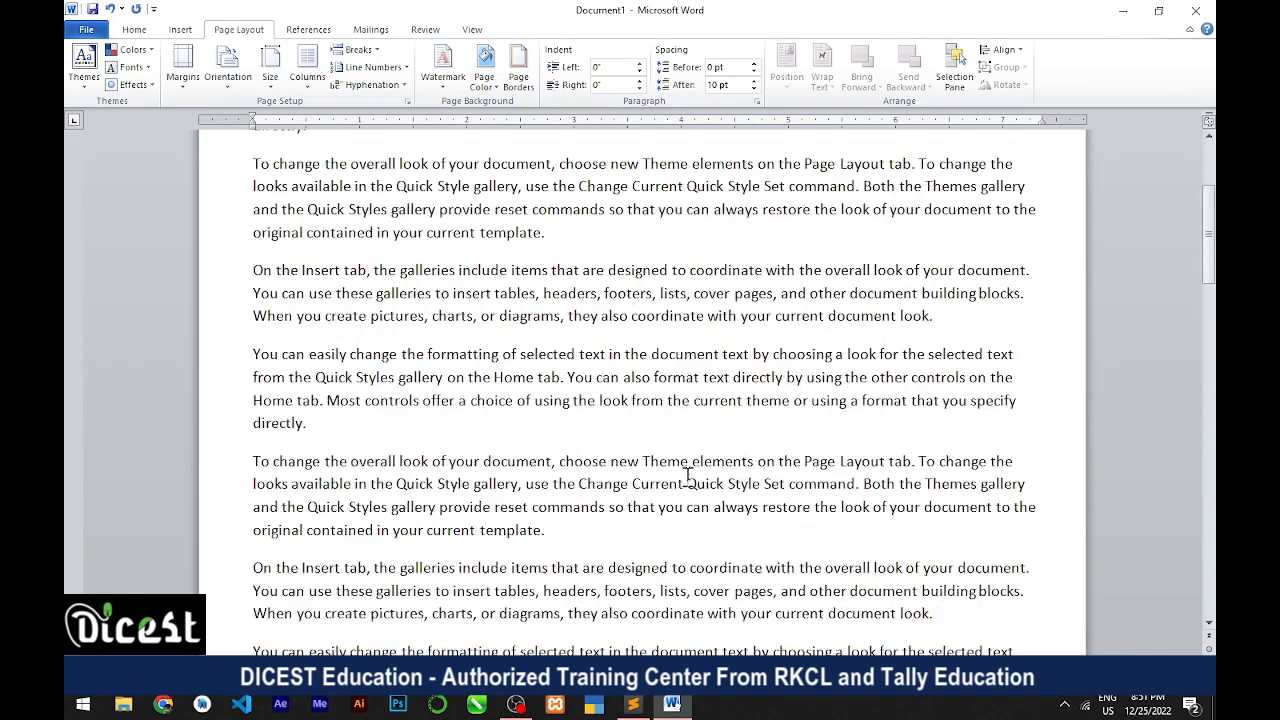
pyautogui.scroll(-16, 687, 477)
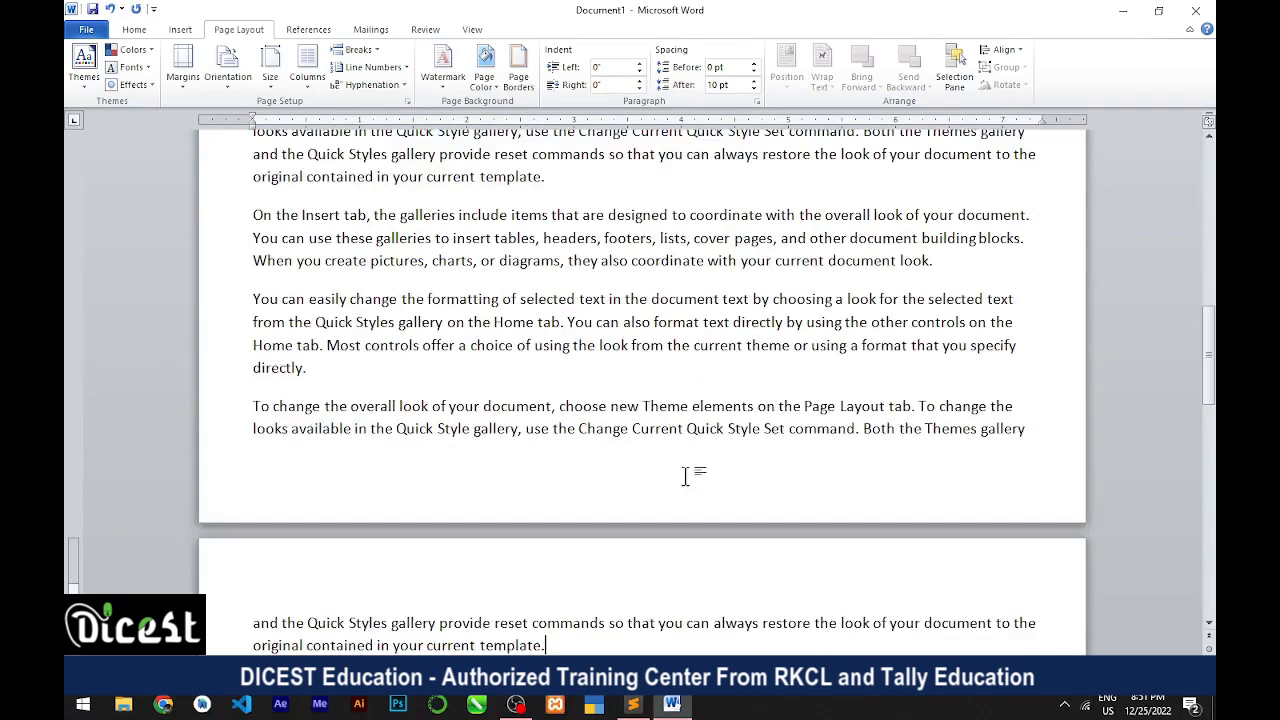
pyautogui.scroll(-3, 687, 477)
pyautogui.click(183, 66)
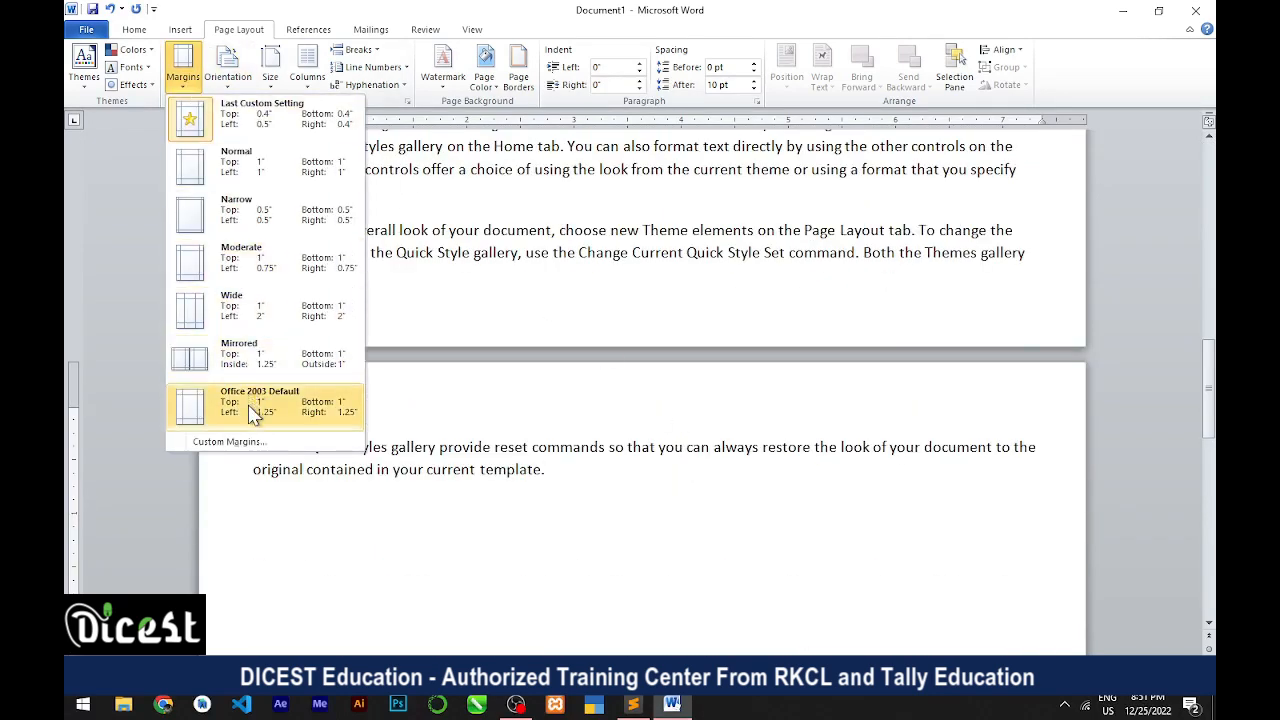
pyautogui.click(254, 441)
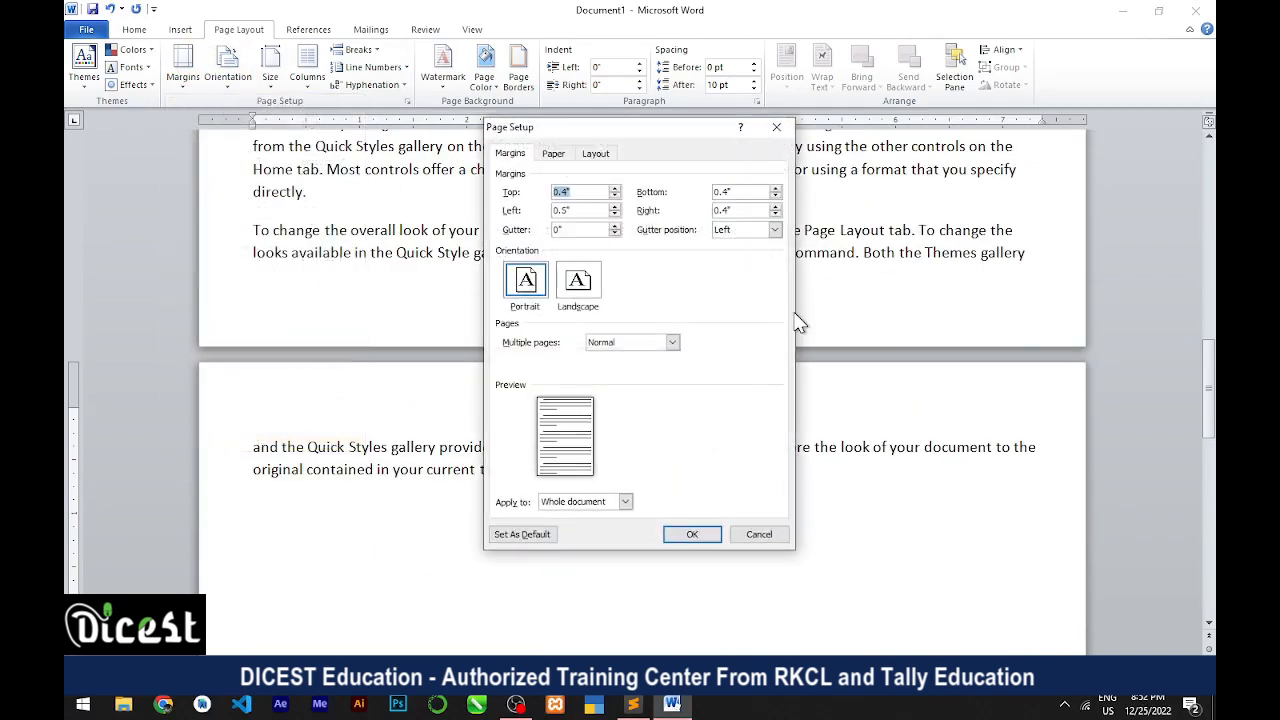
pyautogui.click(775, 214)
pyautogui.click(775, 196)
pyautogui.click(698, 535)
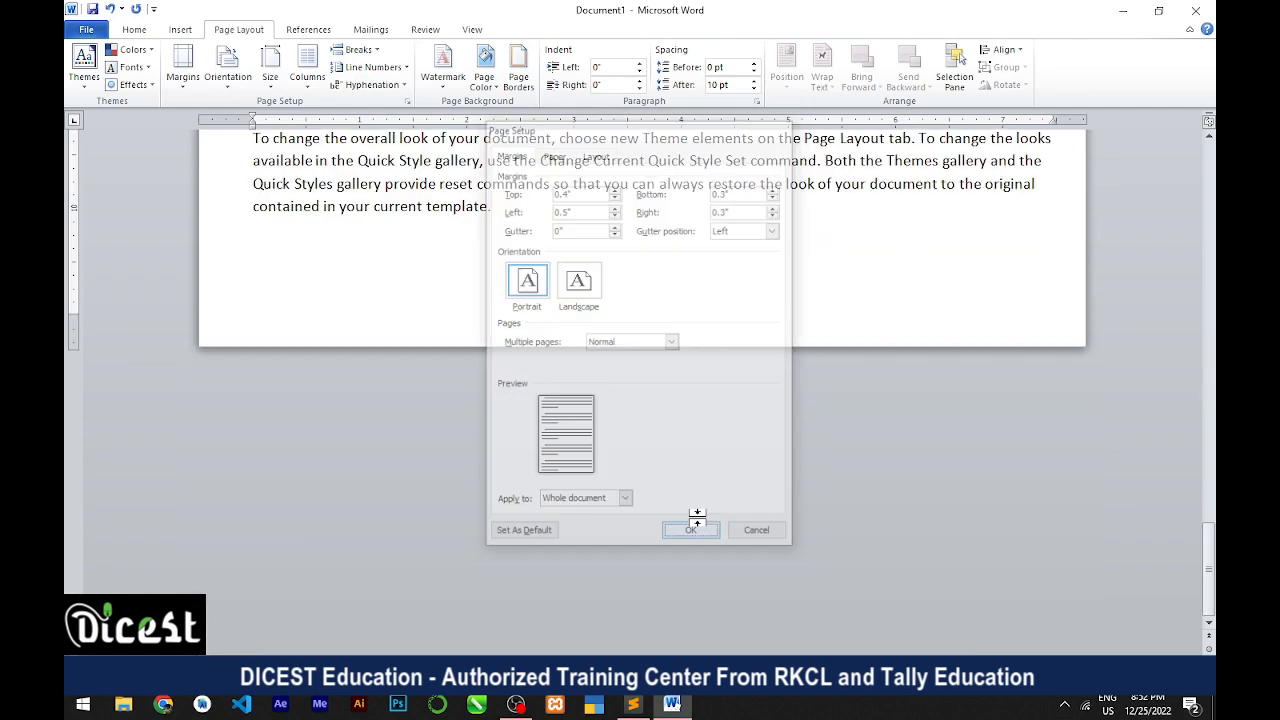
# - Examine how the sample text fits on the page from beginning to end with the new margins
pyautogui.doubleClick(693, 524)
pyautogui.scroll(-3, 705, 500)
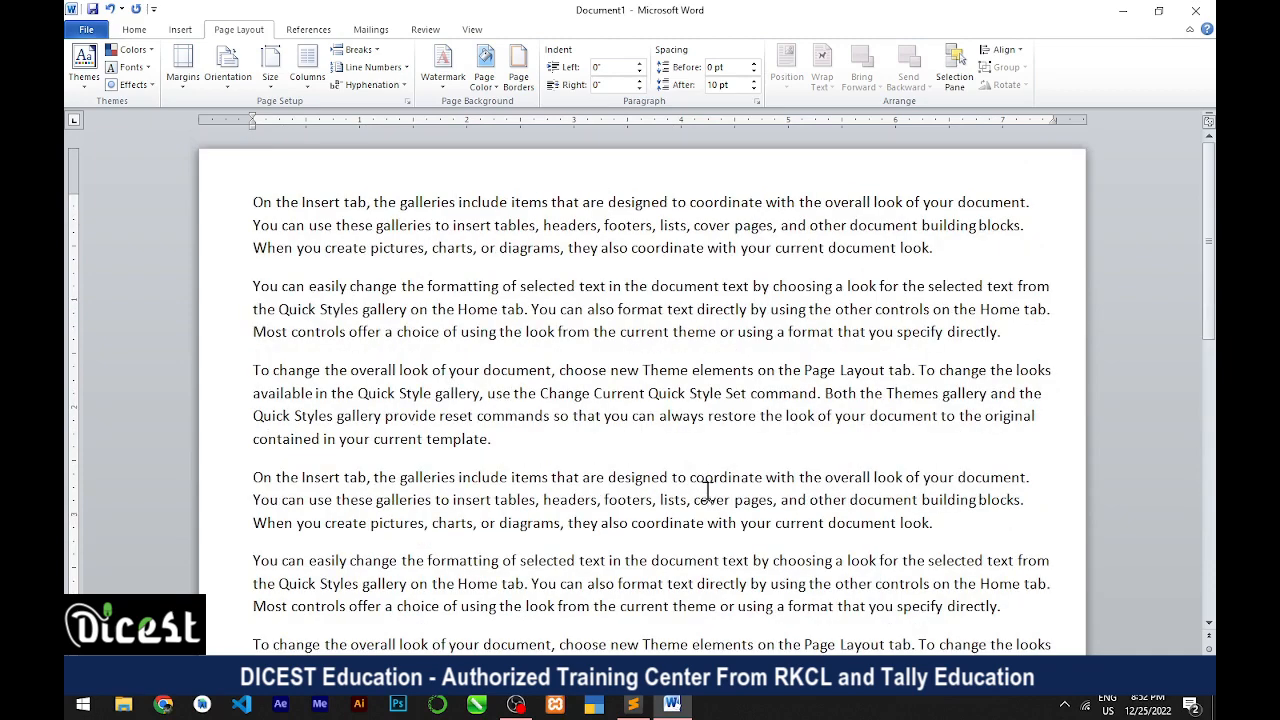
pyautogui.scroll(-3, 711, 483)
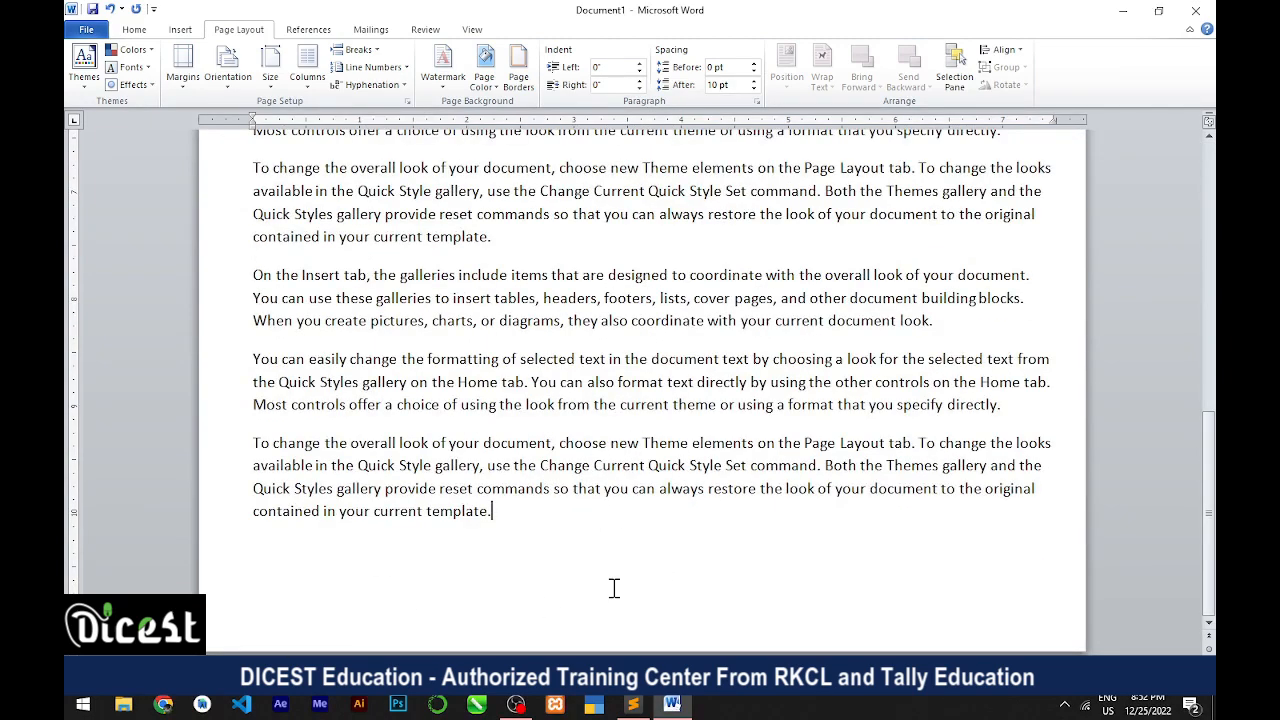
pyautogui.click(607, 530)
pyautogui.scroll(3, 605, 537)
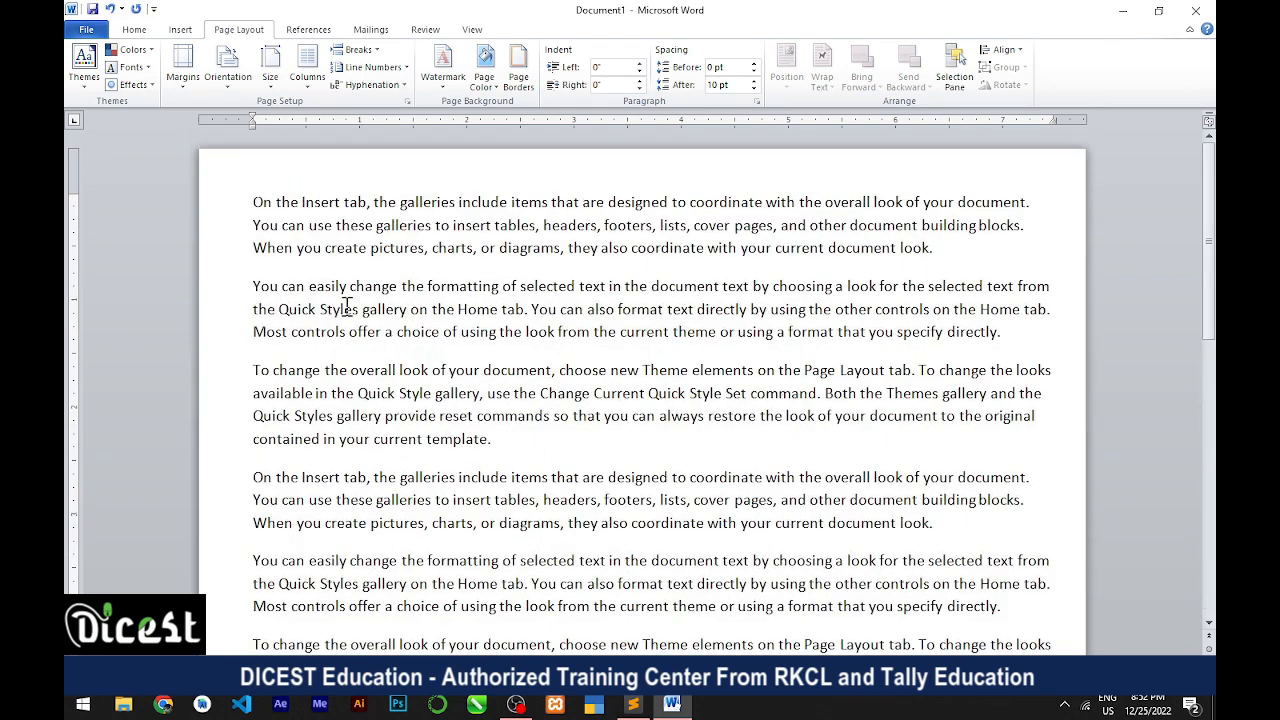
pyautogui.moveTo(950, 250); pyautogui.dragTo(302, 204)
pyautogui.click(305, 262)
pyautogui.moveTo(262, 270); pyautogui.dragTo(310, 286)
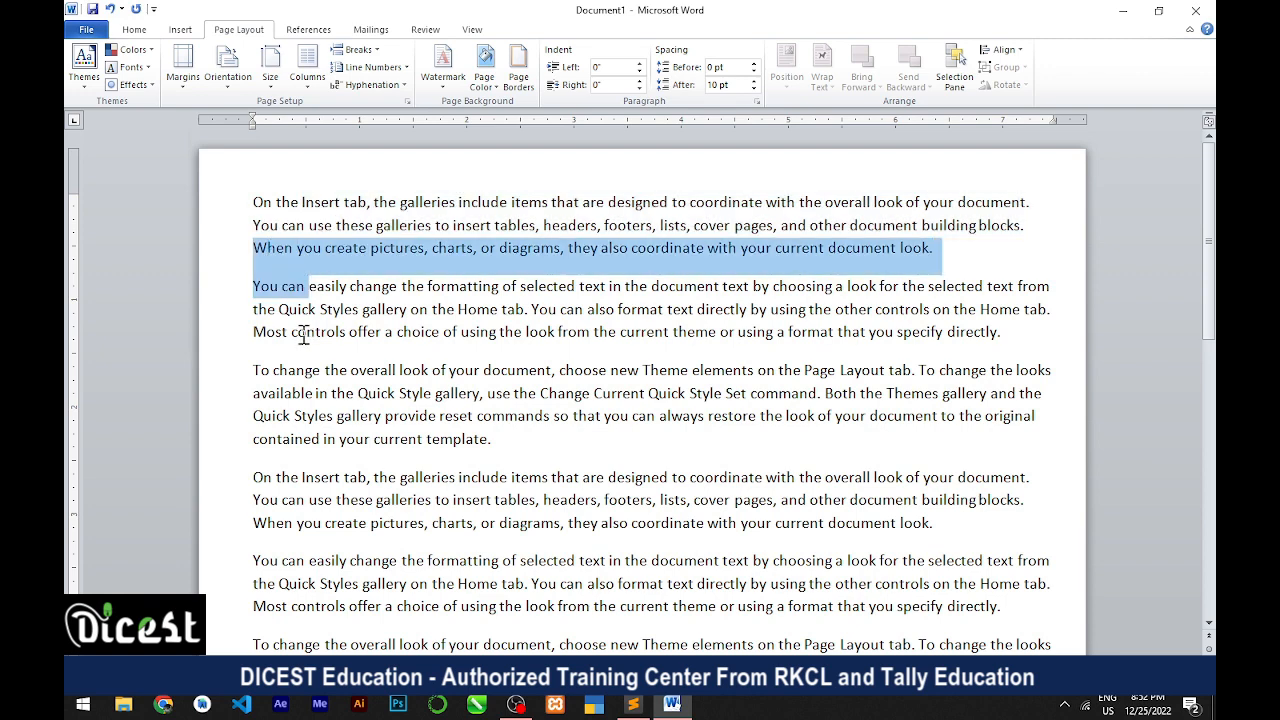
pyautogui.click(302, 335)
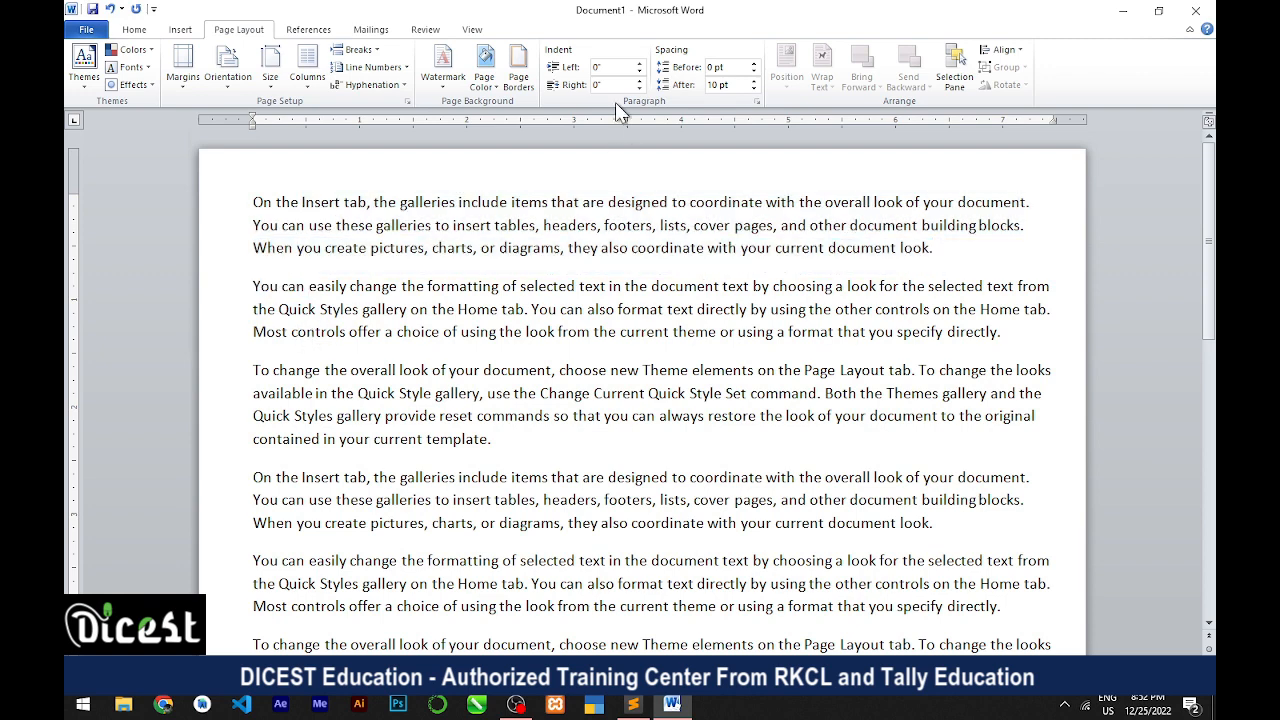
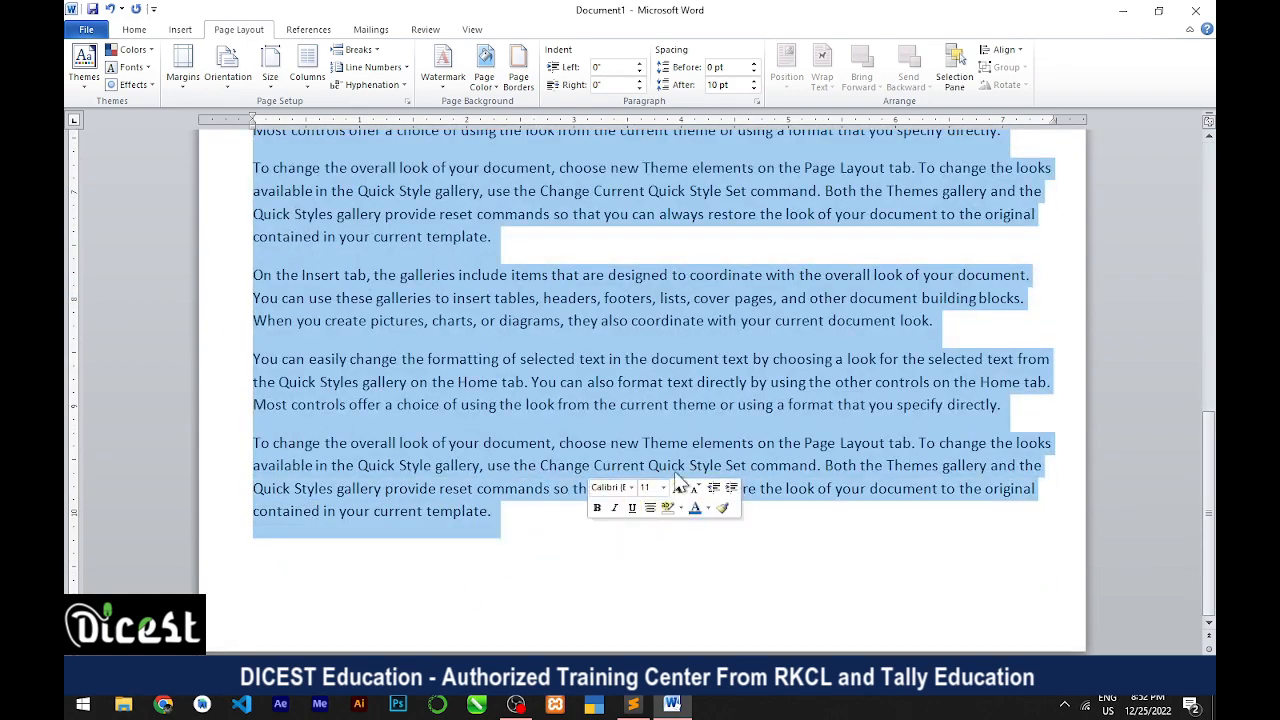
# - Set the spacing after the selected sample paragraphs to 0 pt and check the tightened text
pyautogui.click(745, 85)
pyautogui.write('0')
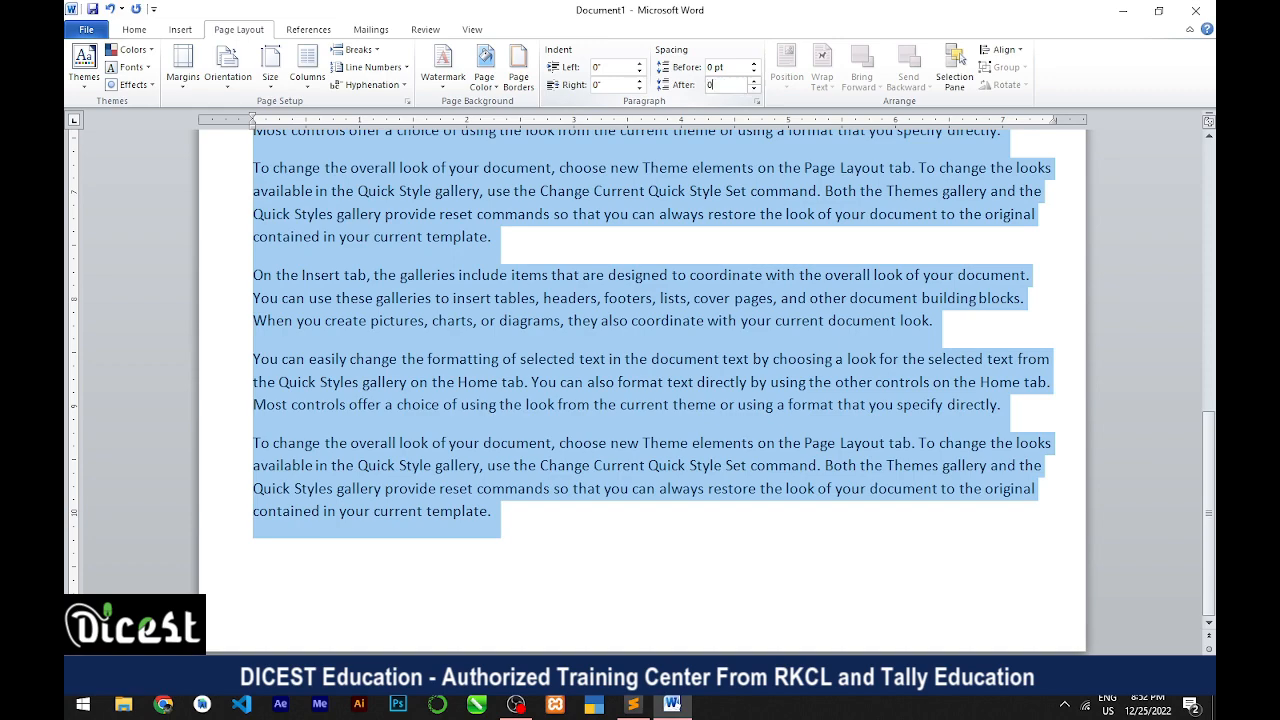
pyautogui.press('Return')
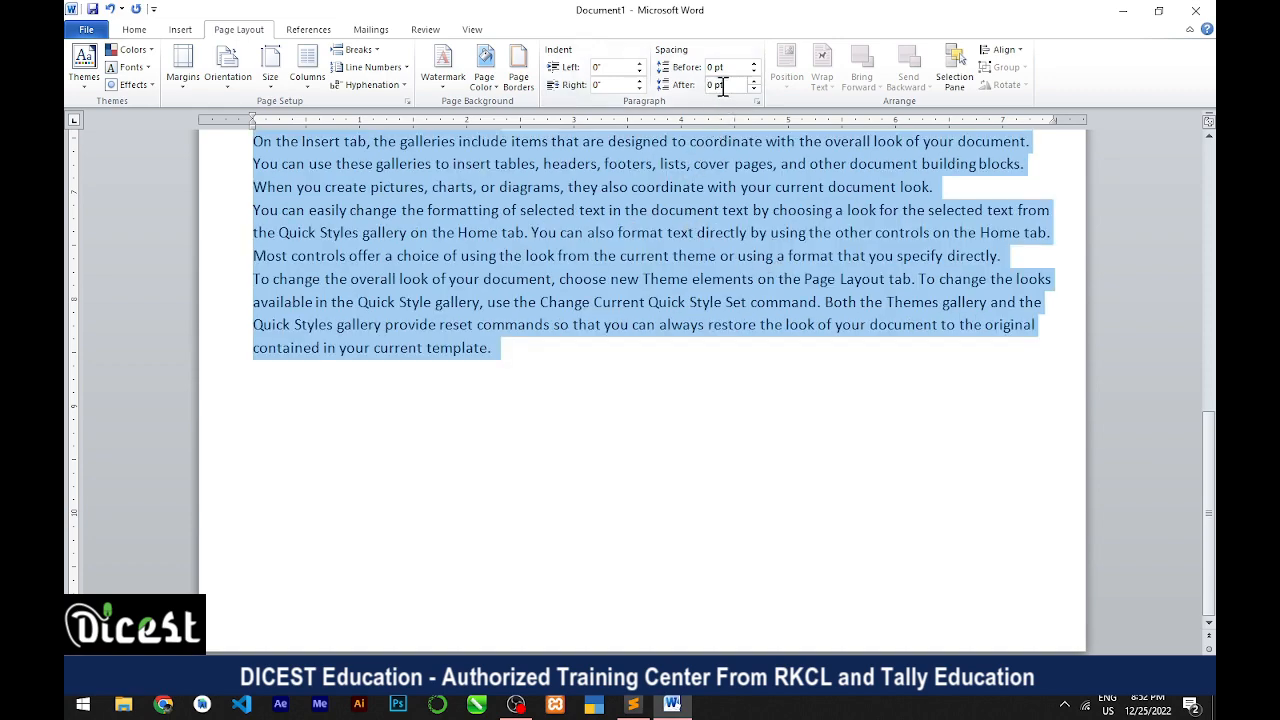
pyautogui.scroll(3, 632, 295)
pyautogui.scroll(5, 632, 295)
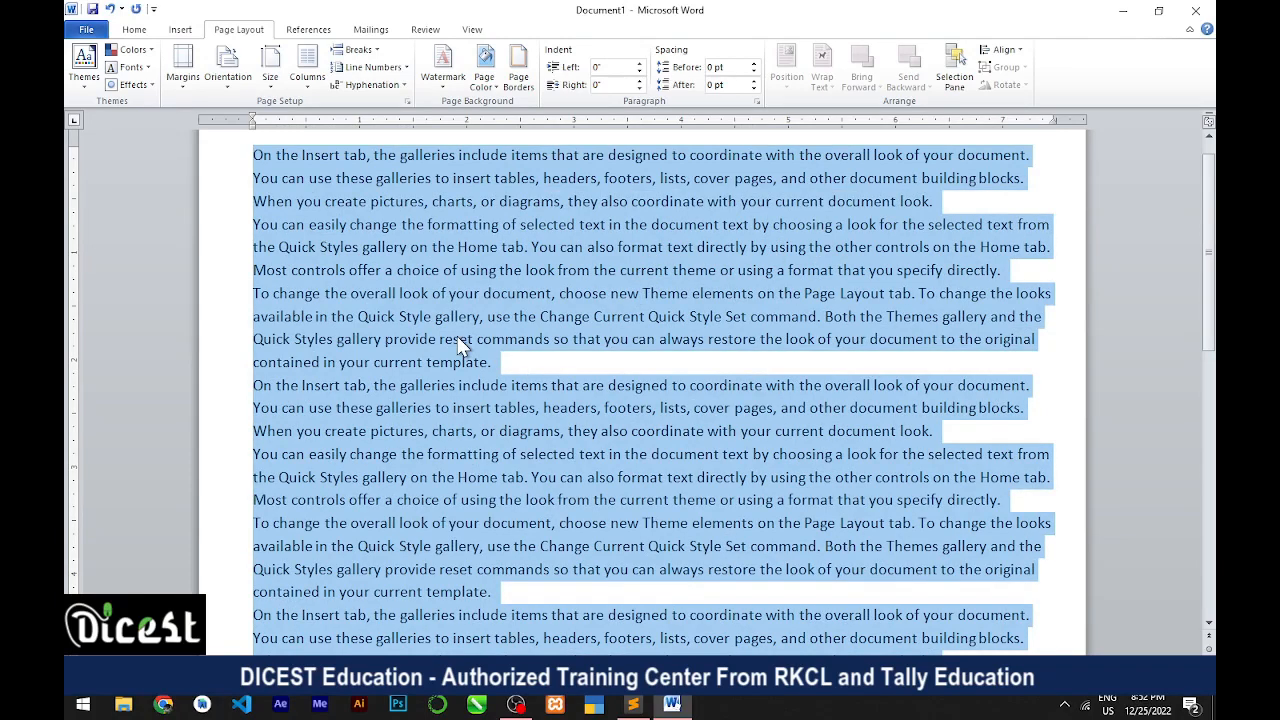
pyautogui.click(539, 318)
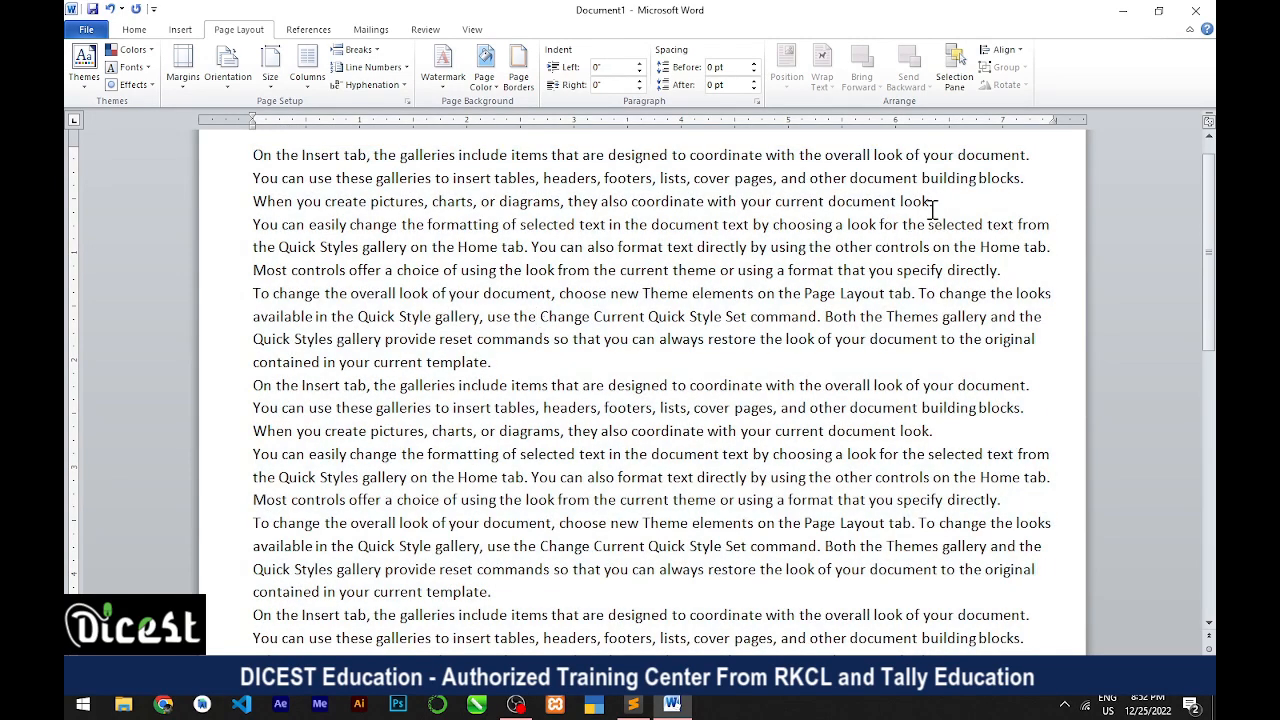
pyautogui.scroll(1, 930, 215)
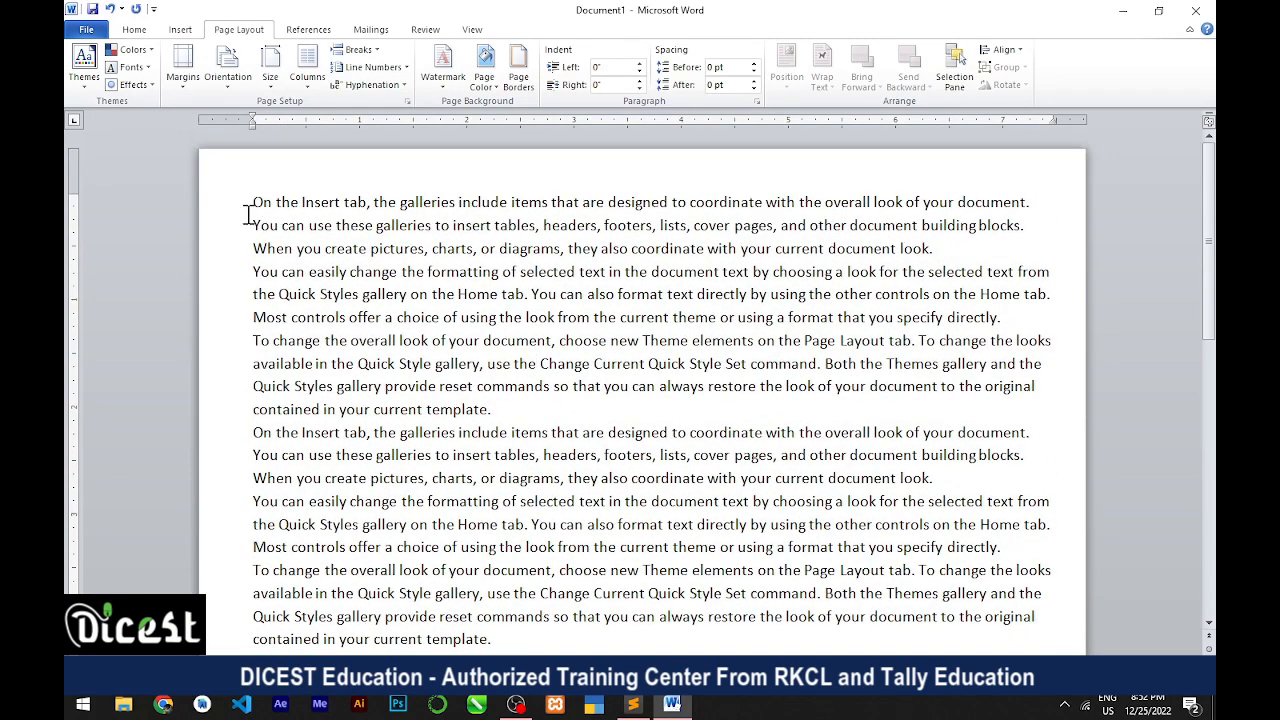
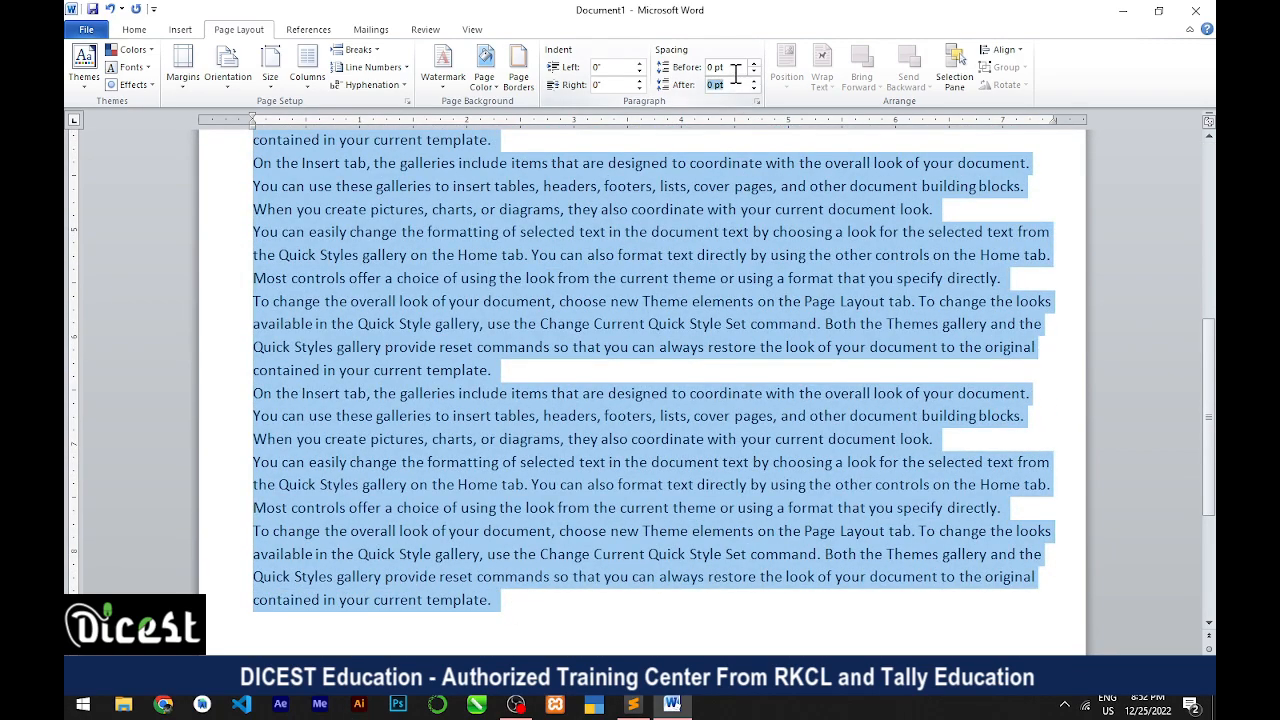
# - Set the spacing after all the sample paragraphs to 5 pt
pyautogui.write('5')
pyautogui.press('Return')
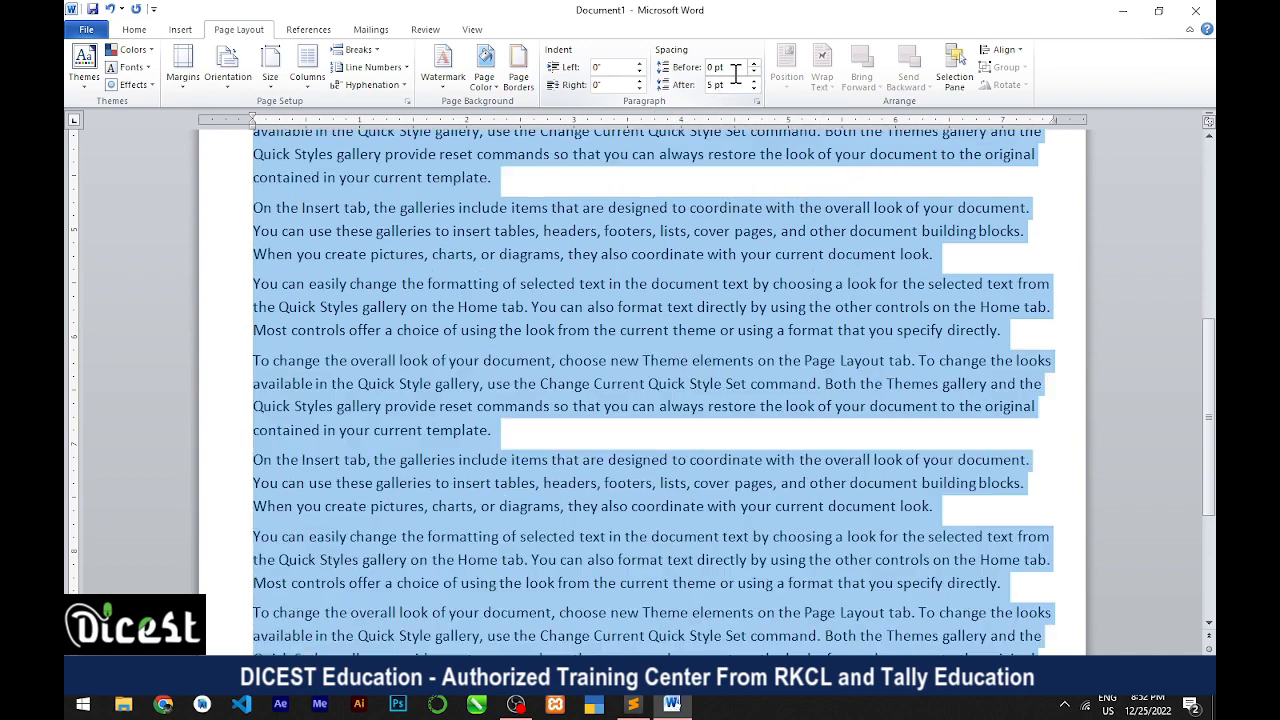
pyautogui.click(505, 220)
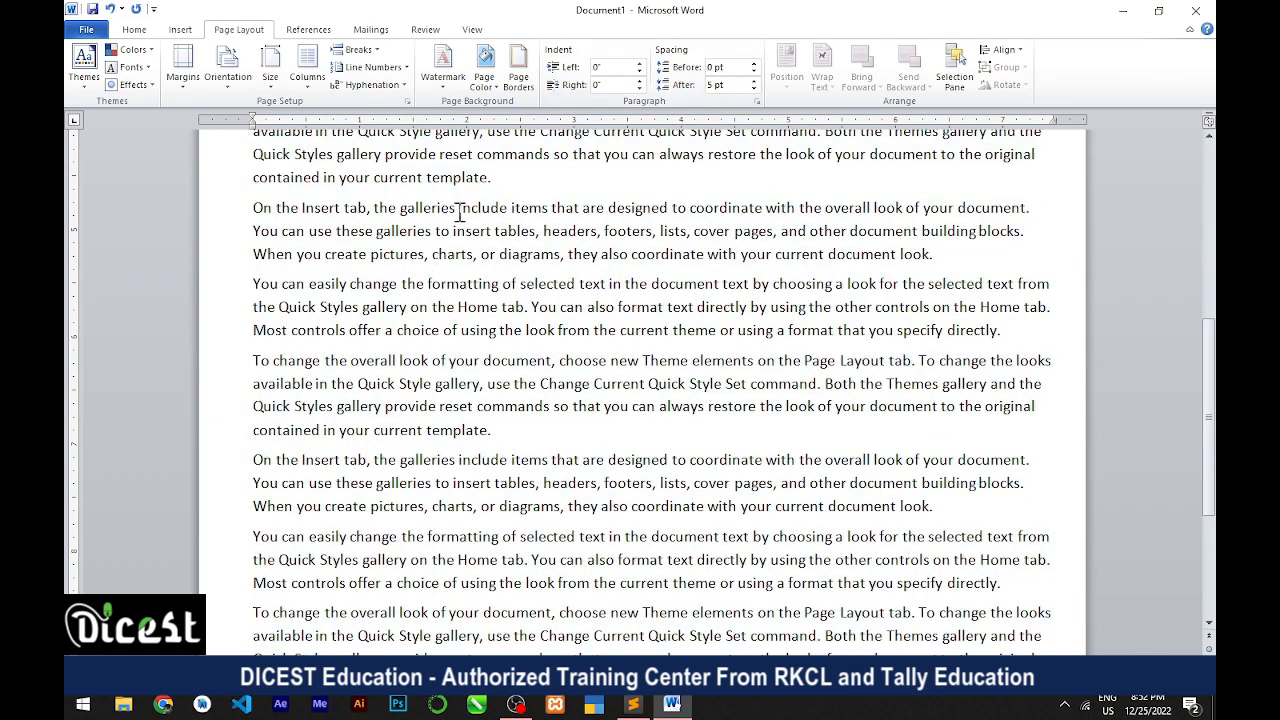
pyautogui.click(268, 472)
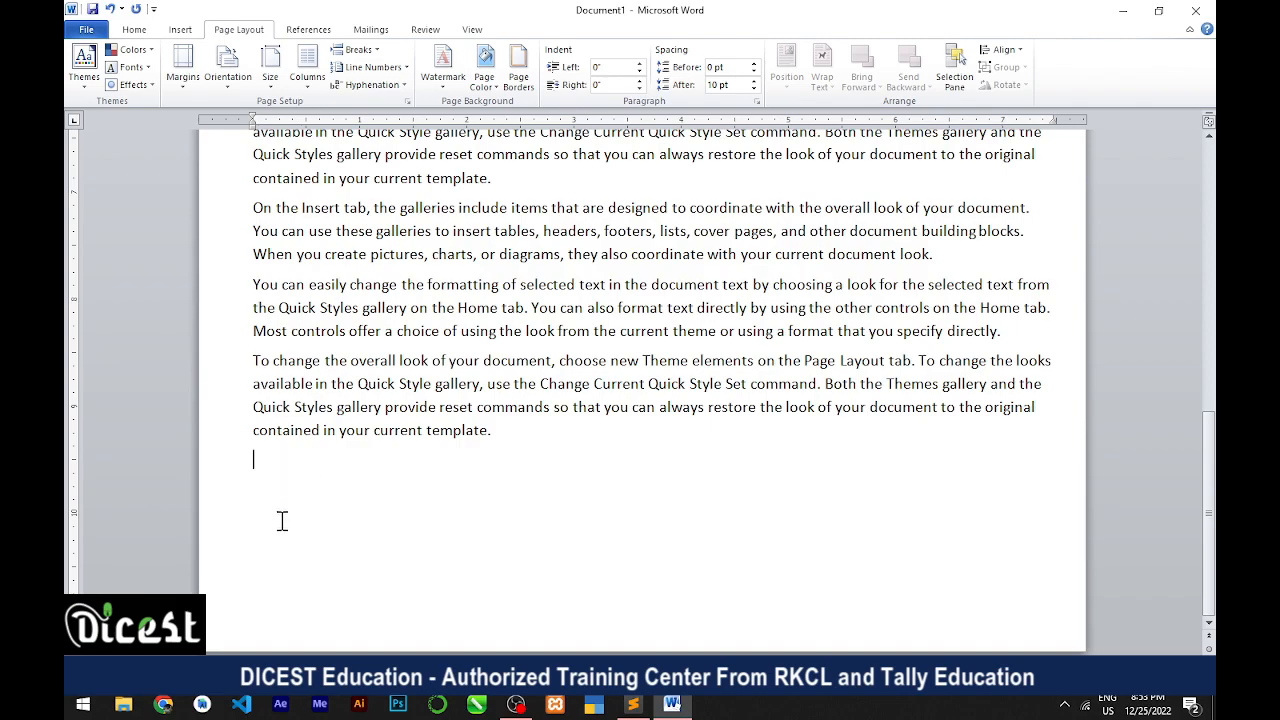
# - Select all the sample text from the first to the last paragraph and justify it
pyautogui.write('On the Insert tab, the galleries include items that are designed to coordinate with the overall look of your document. You can use these galleries to insert tables, headers, footers, lists, cover pages, and other document building blocks. When you create pictures, charts, or diagrams, they also coordinate with your current document look. You can easily change the formatting of selected text in the document text by choosing a look for the selected text from the Quick Styles gallery on the Home tab. You can also format text directly by using the other controls on the Home tab. Most controls offer a choice of using the look from the current theme or using a format that you specify directly. To change the overall look of your document, choose new Theme elements on the Page Layout tab. To change the looks available in the Quick Style gallery, use the Change Current Quick Style Set command. Both the Themes gallery and the Quick Styles gallery provide reset commands so that you can always restore the look of your document to the original contained in your current template.')
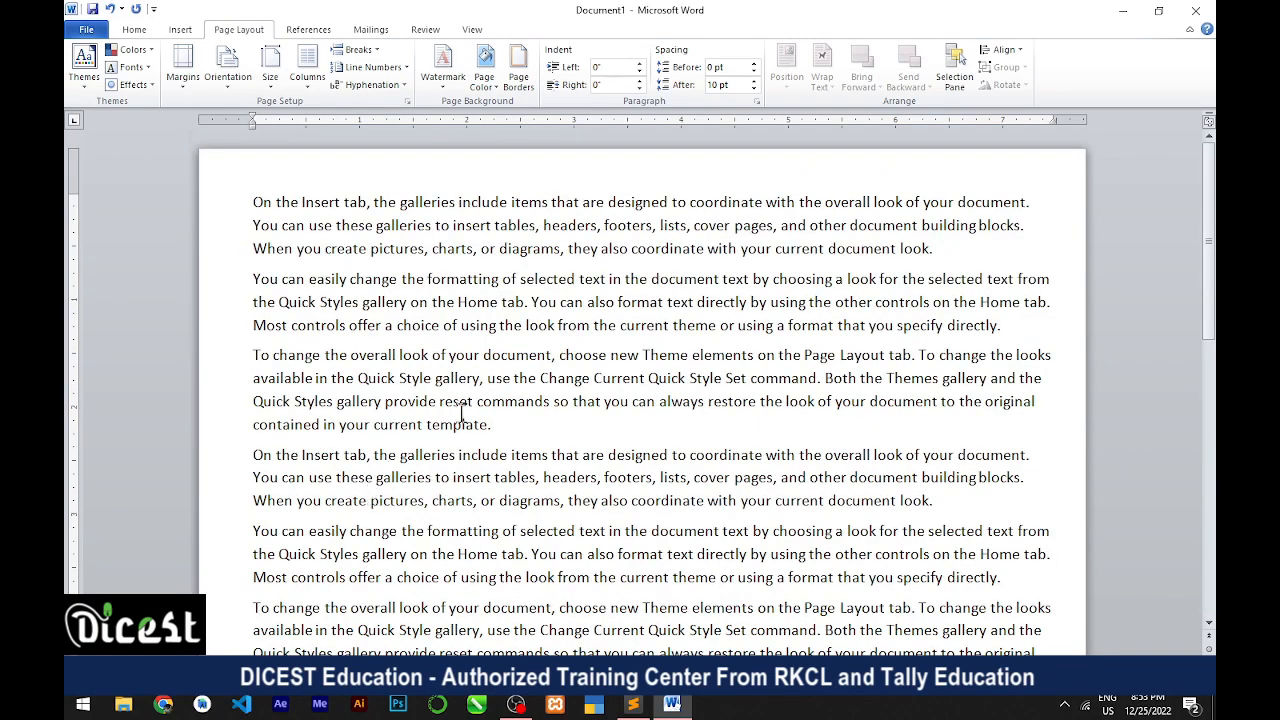
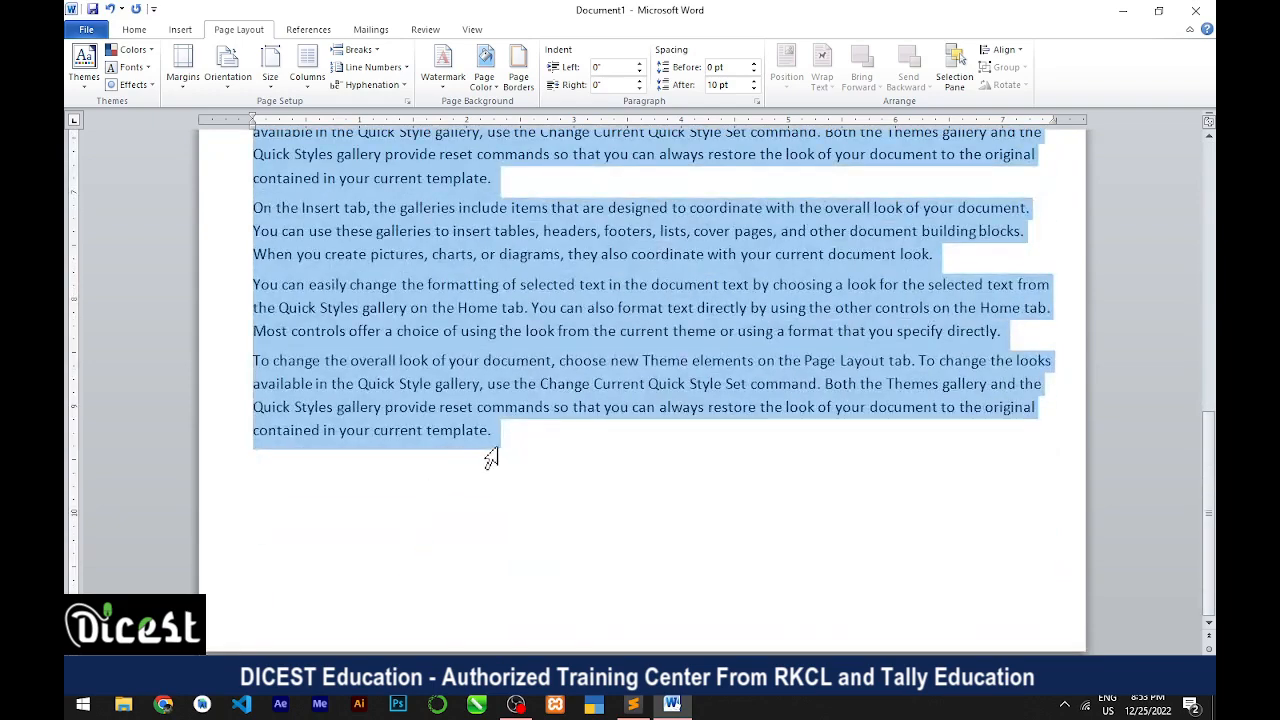
pyautogui.click(128, 33)
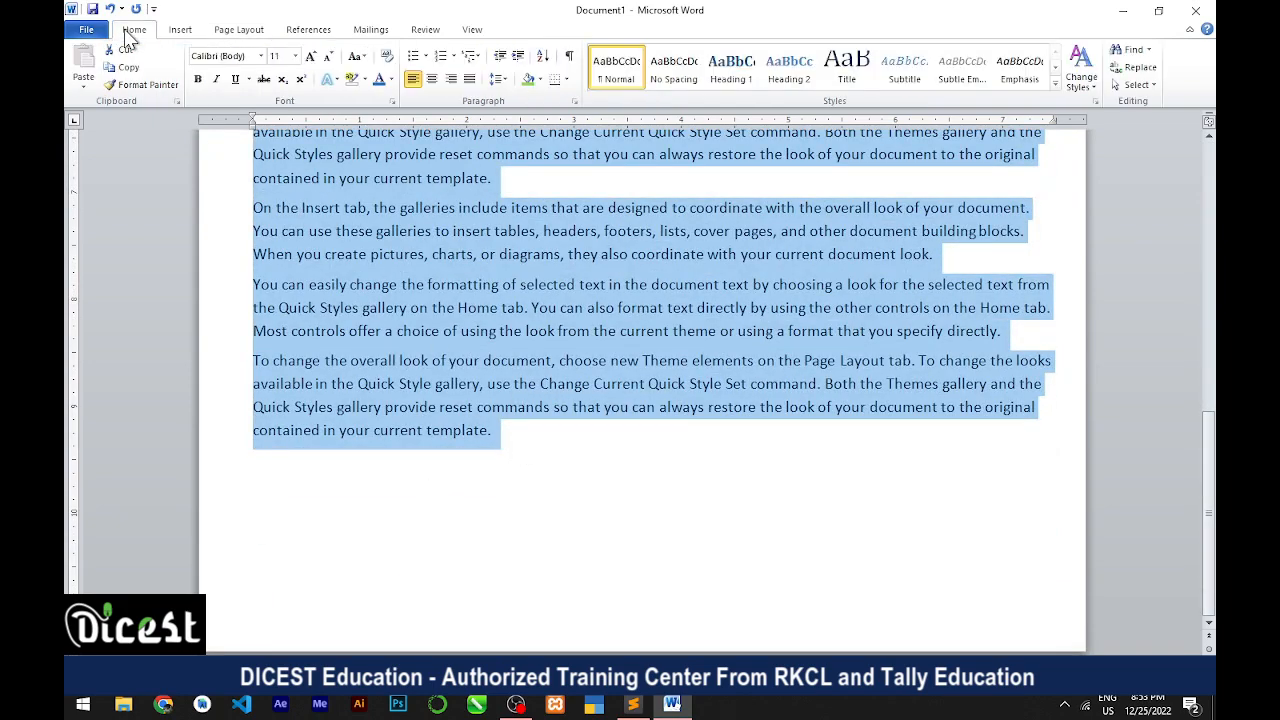
pyautogui.click(474, 82)
pyautogui.click(641, 378)
pyautogui.scroll(4, 818, 430)
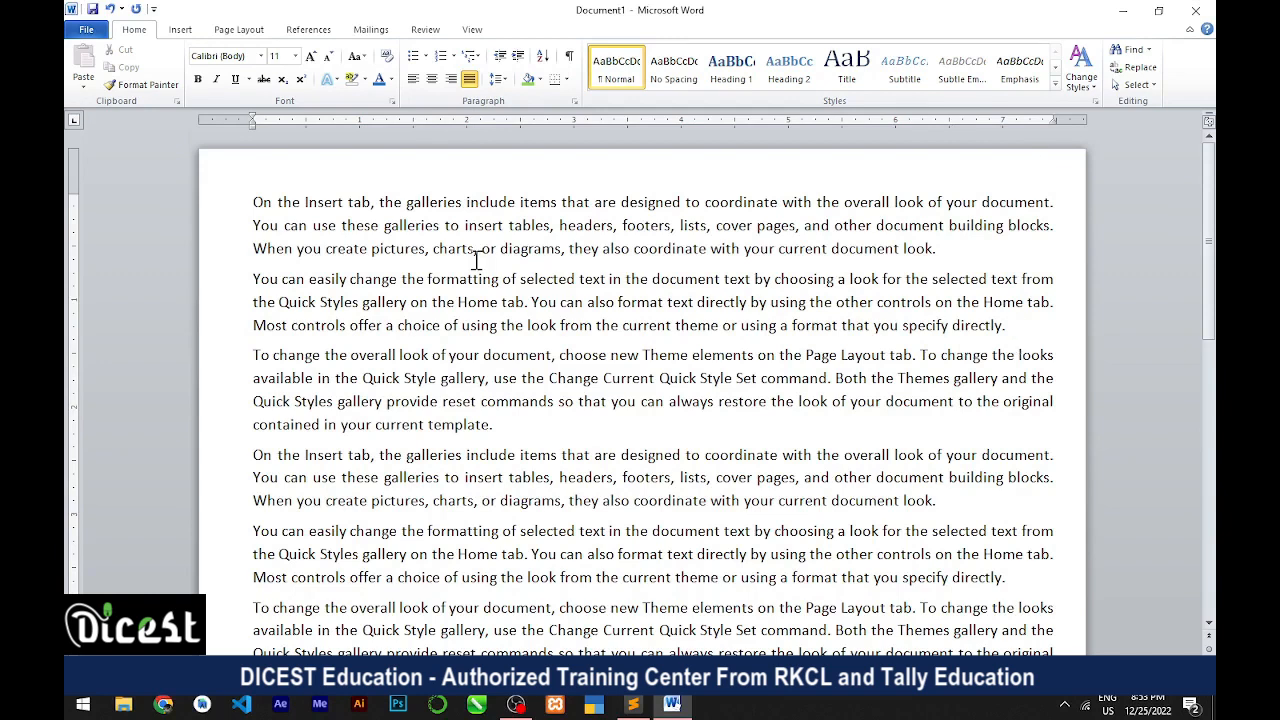
# - Review the available margin presets, page orientations and paper sizes without changing any of them
pyautogui.click(238, 29)
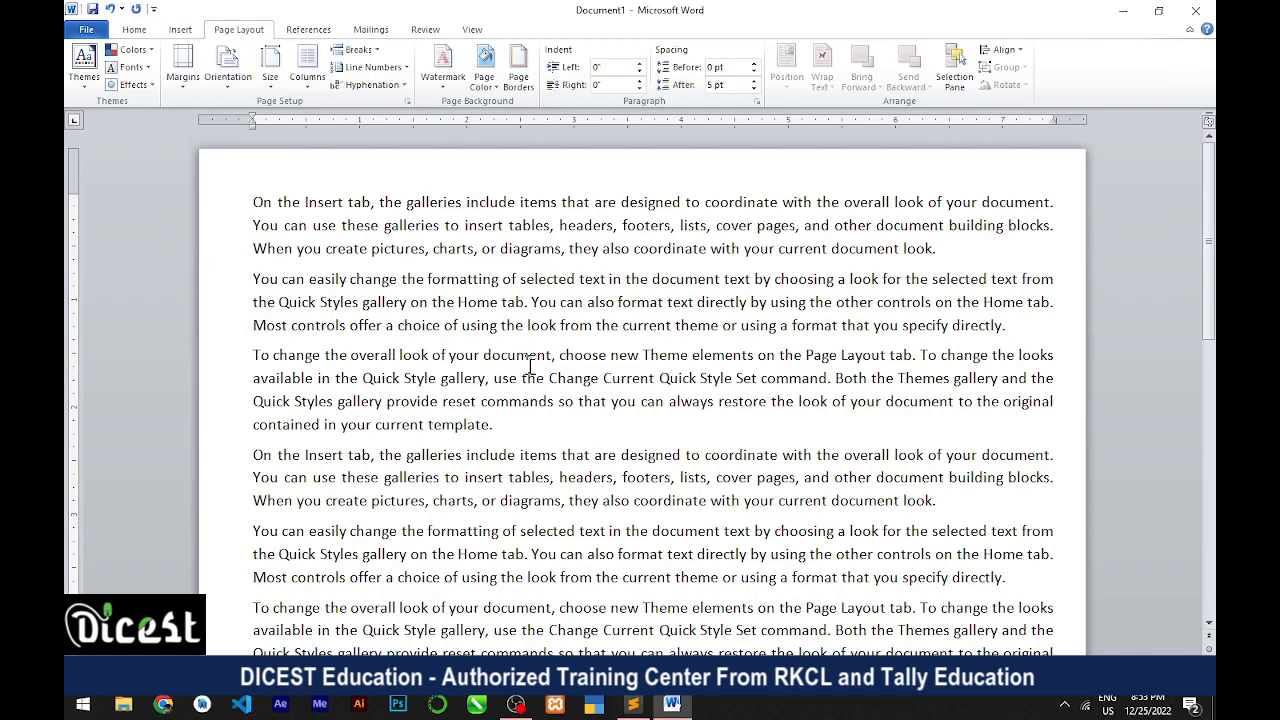
pyautogui.click(178, 92)
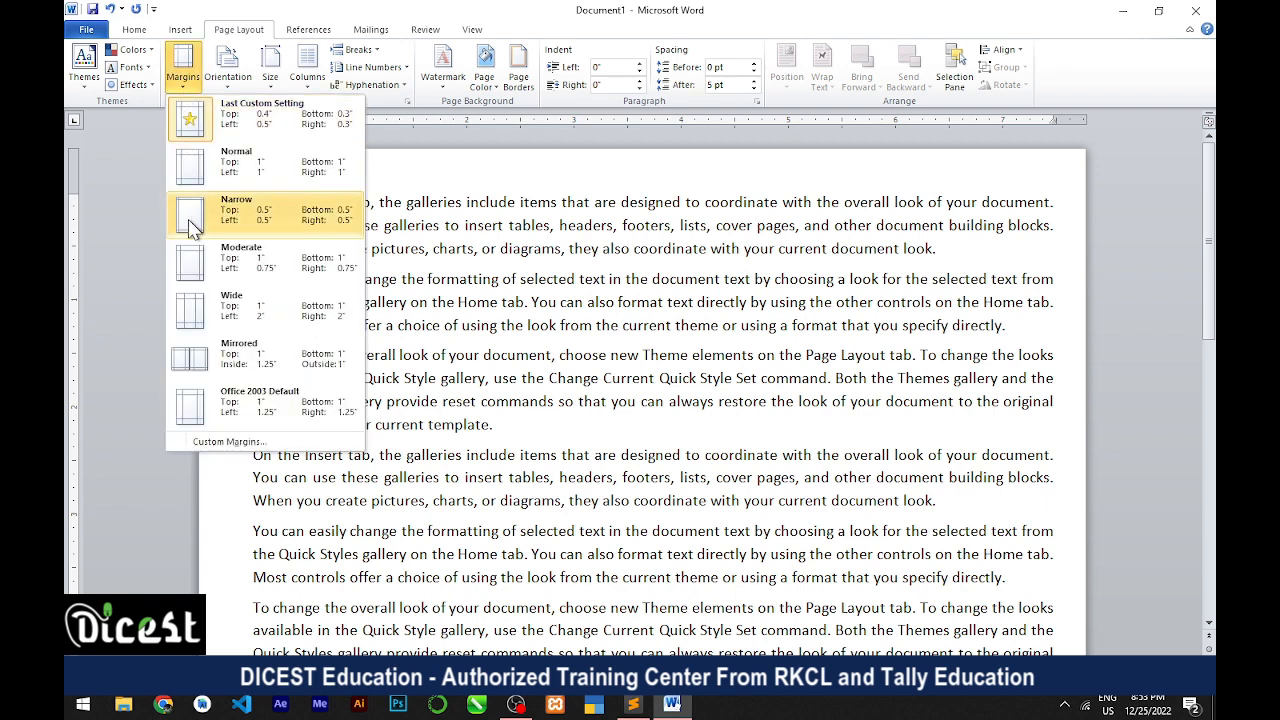
pyautogui.click(234, 84)
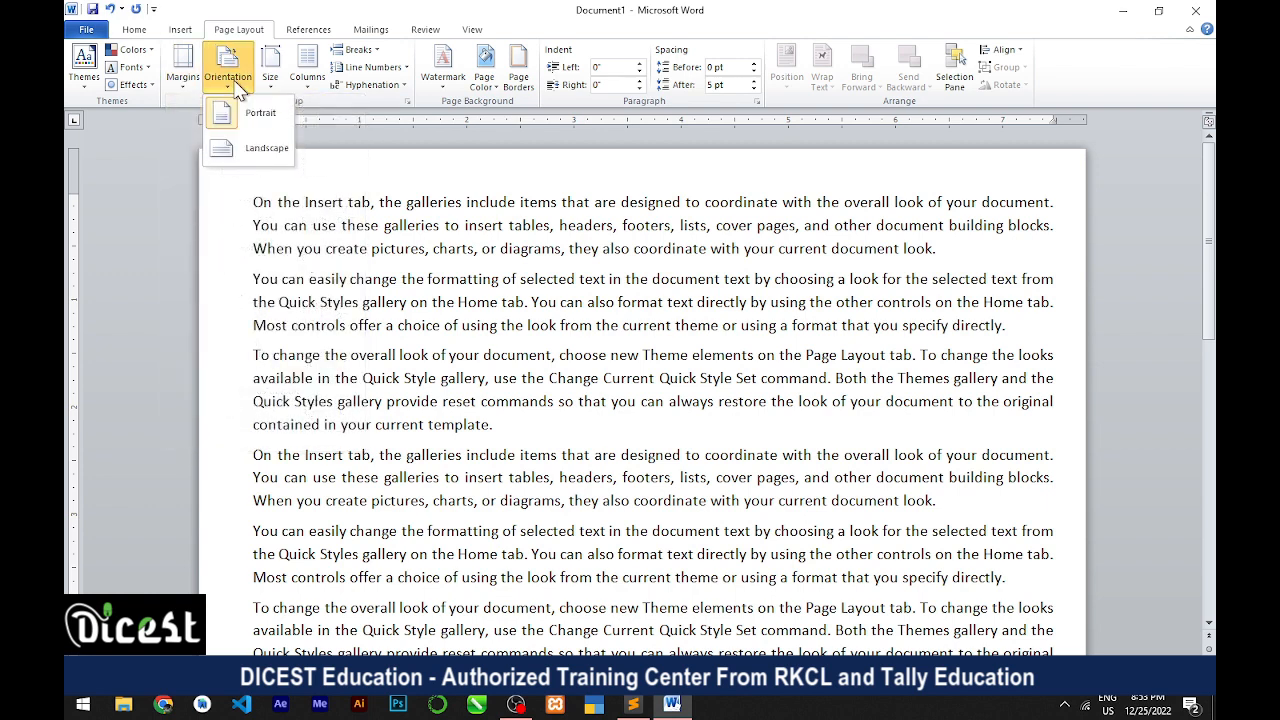
pyautogui.click(268, 88)
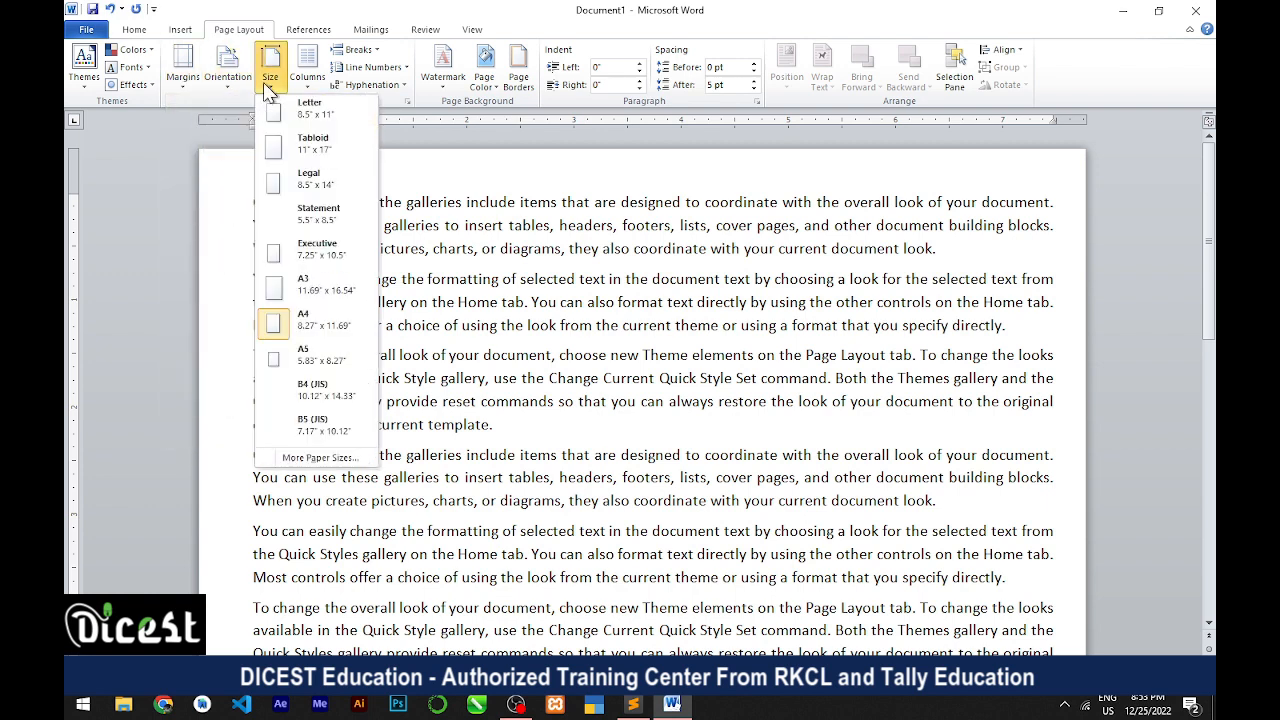
pyautogui.click(693, 373)
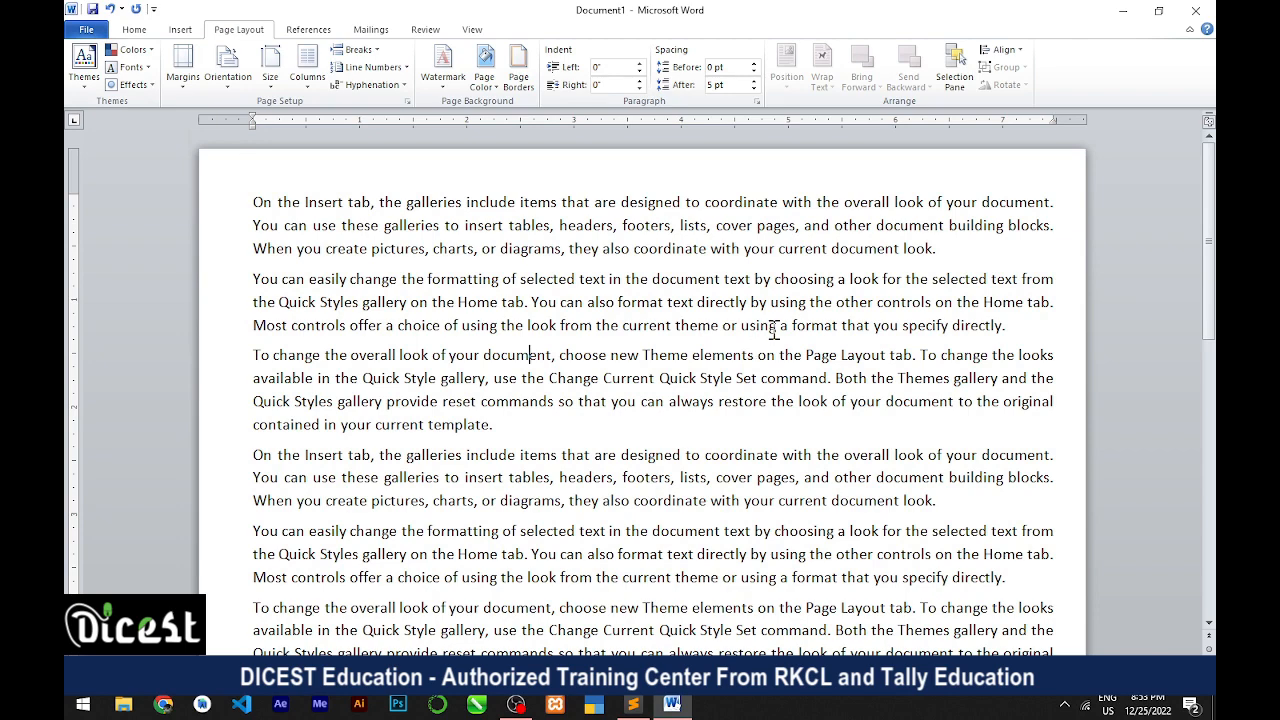
# - Add the line "Ctrl + P" below the last paragraph, leaving an empty line between them
pyautogui.scroll(-5, 774, 330)
pyautogui.click(314, 540)
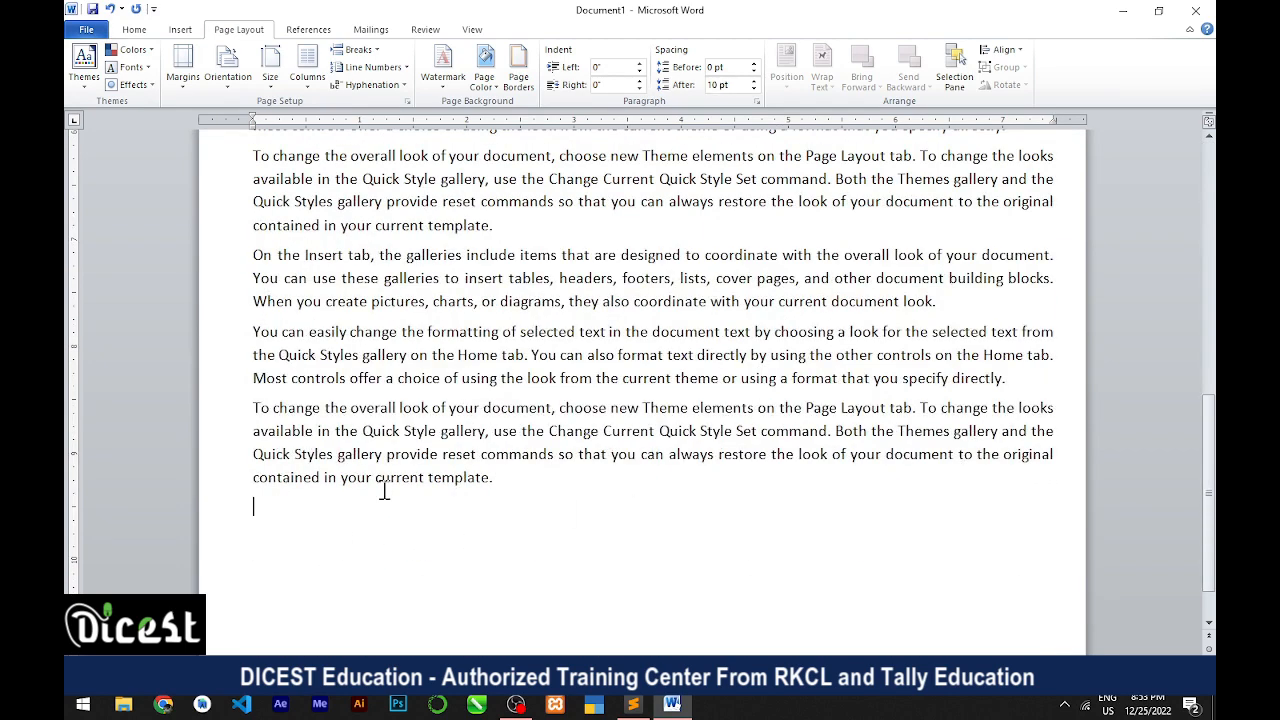
pyautogui.press('Return')
pyautogui.write('Ctrl + P')
# - Enlarge the "Ctrl + P" line to a font size of 26
pyautogui.click(218, 550)
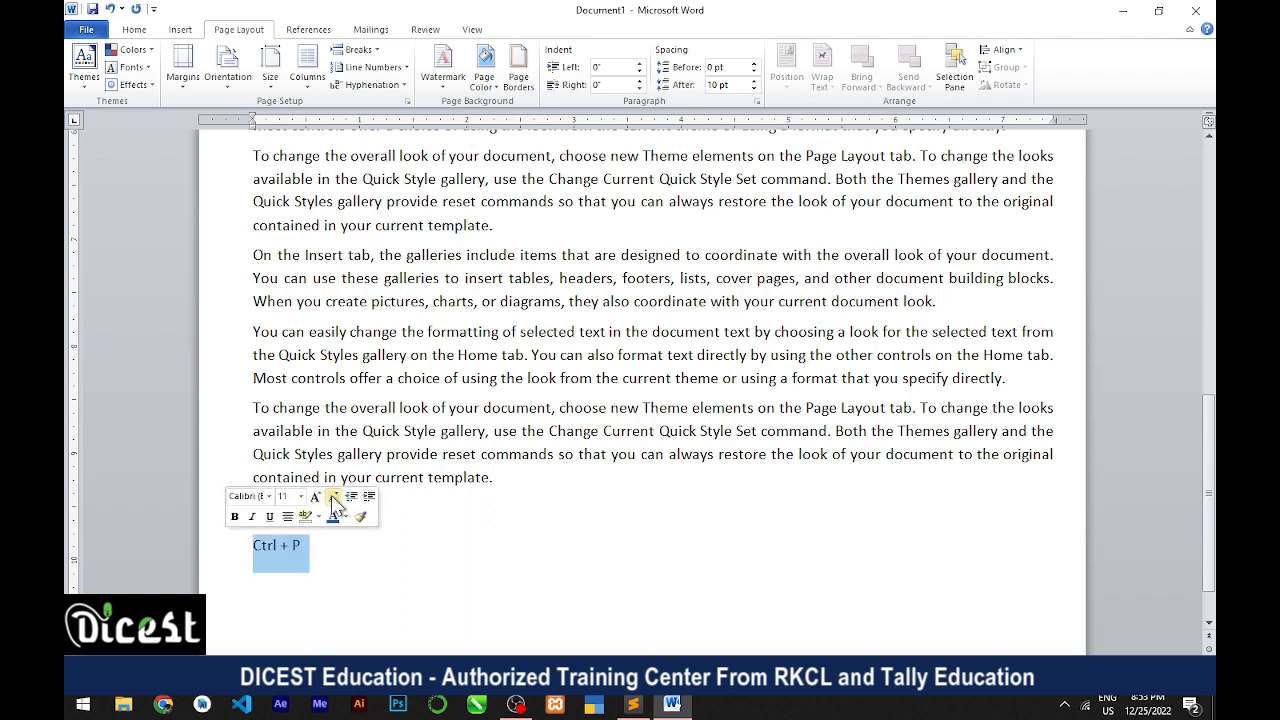
pyautogui.click(136, 30)
pyautogui.click(312, 58)
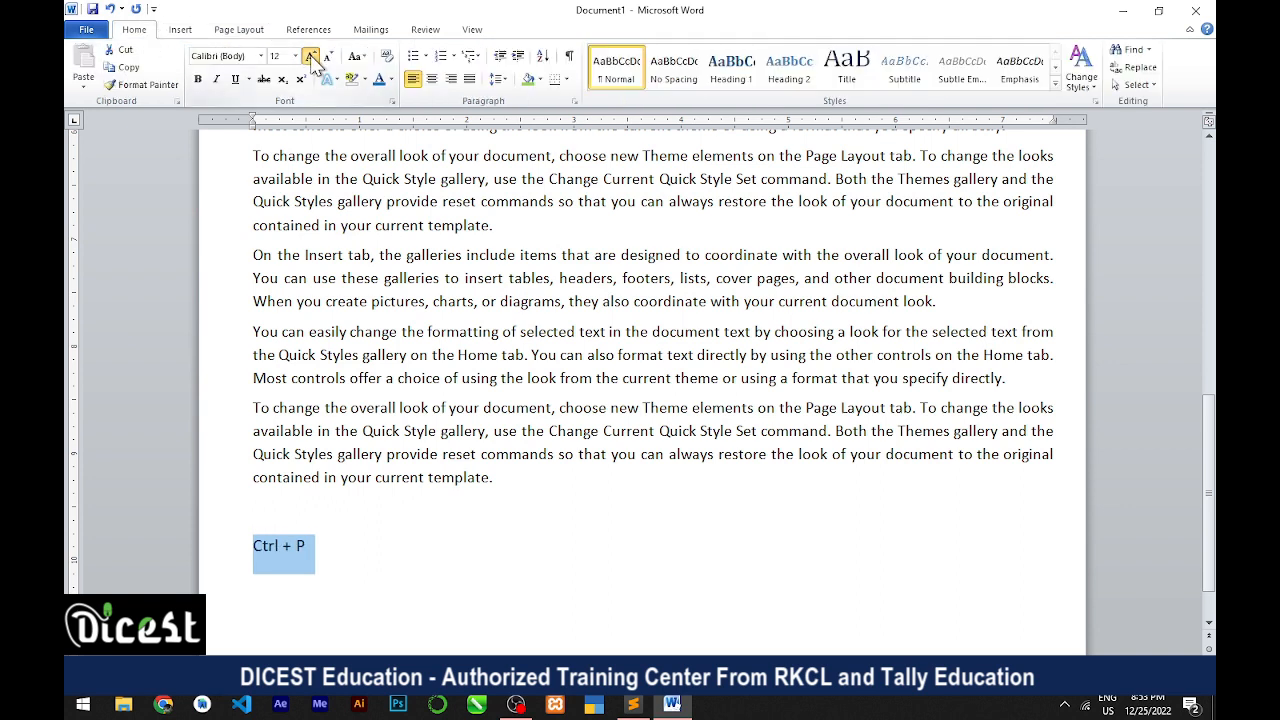
pyautogui.click(312, 58)
pyautogui.click(312, 58)
pyautogui.click(312, 58)
pyautogui.click(312, 58)
pyautogui.click(312, 58)
pyautogui.click(312, 58)
pyautogui.click(312, 58)
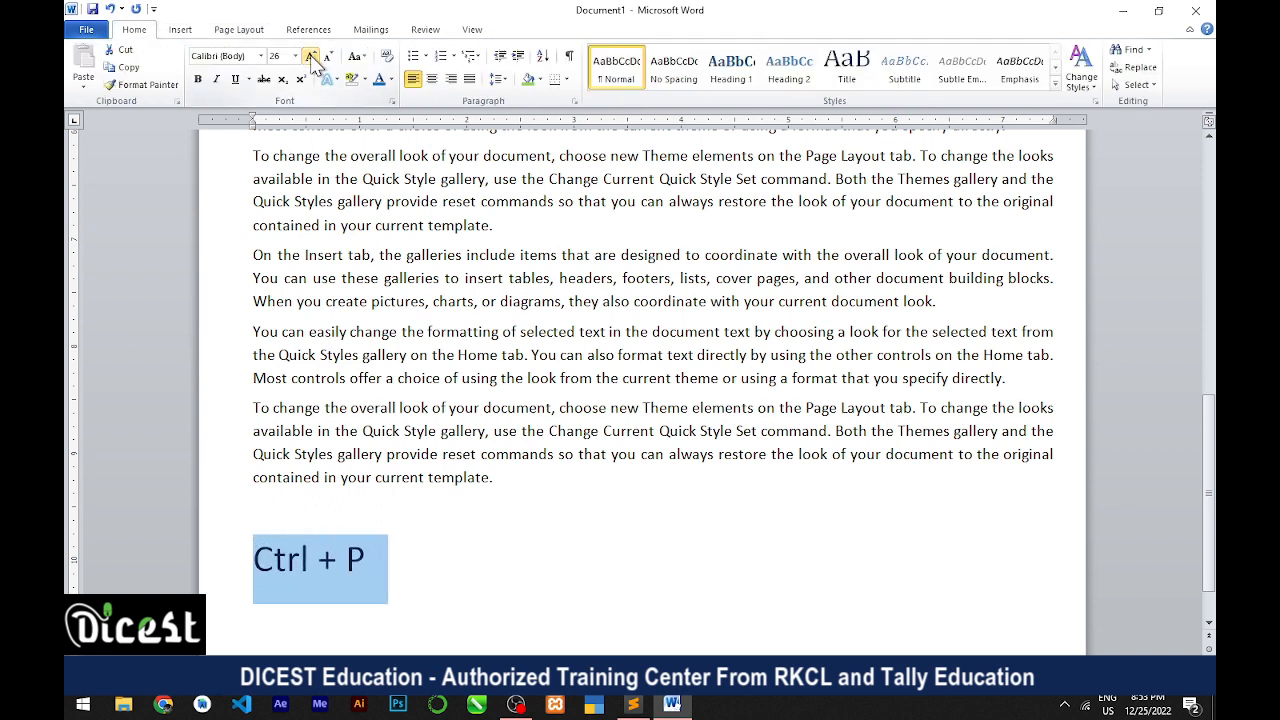
pyautogui.click(450, 394)
# - Open the document's print settings and set the number of copies to 10
pyautogui.click(109, 28)
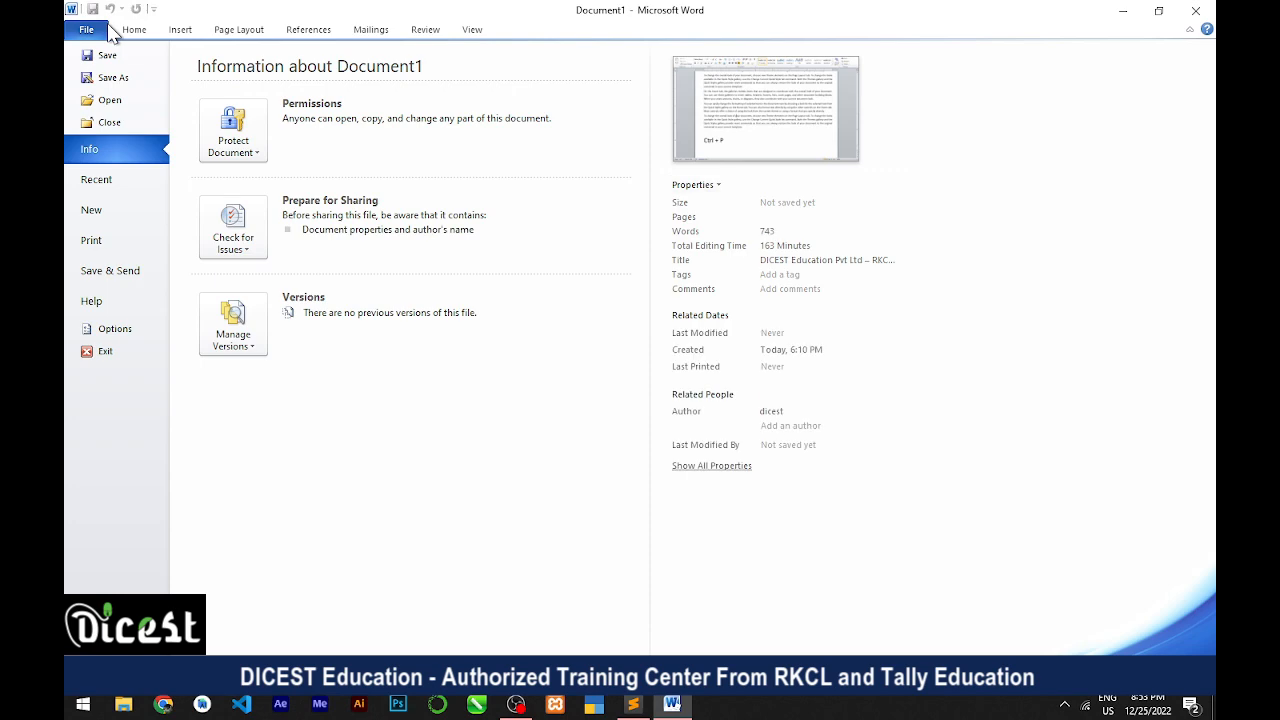
pyautogui.click(110, 243)
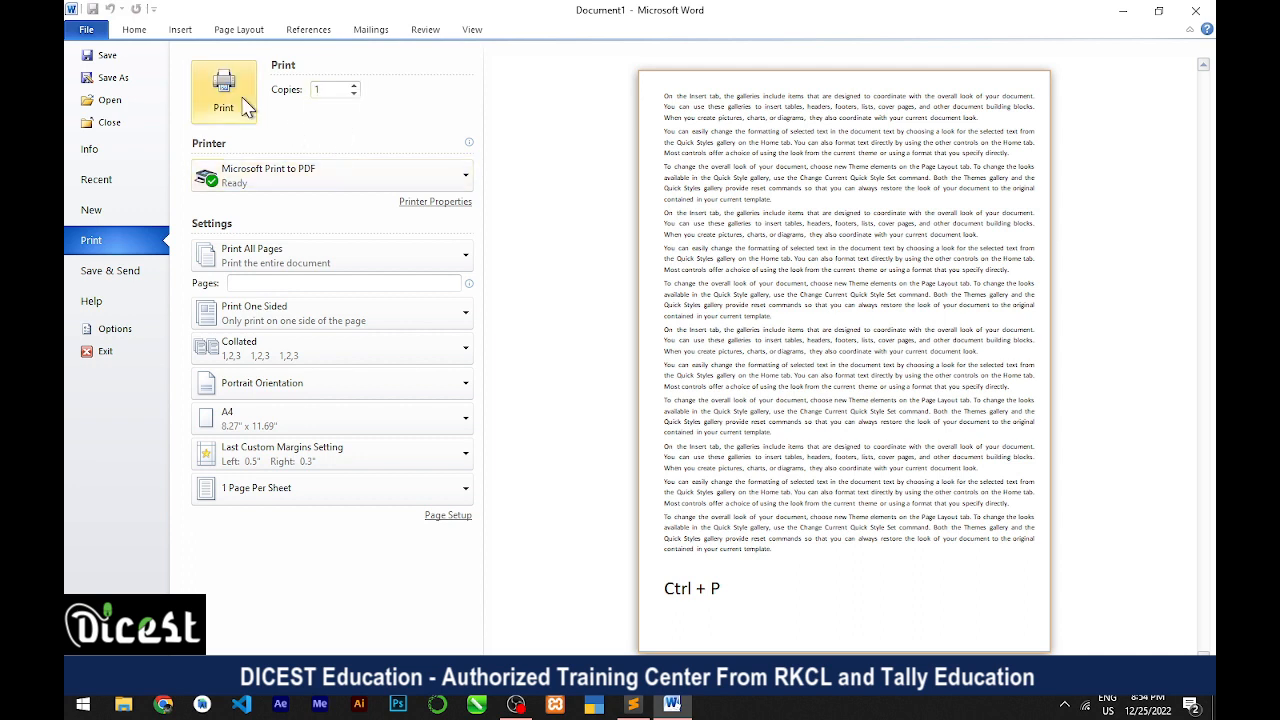
pyautogui.click(354, 86)
pyautogui.click(354, 86)
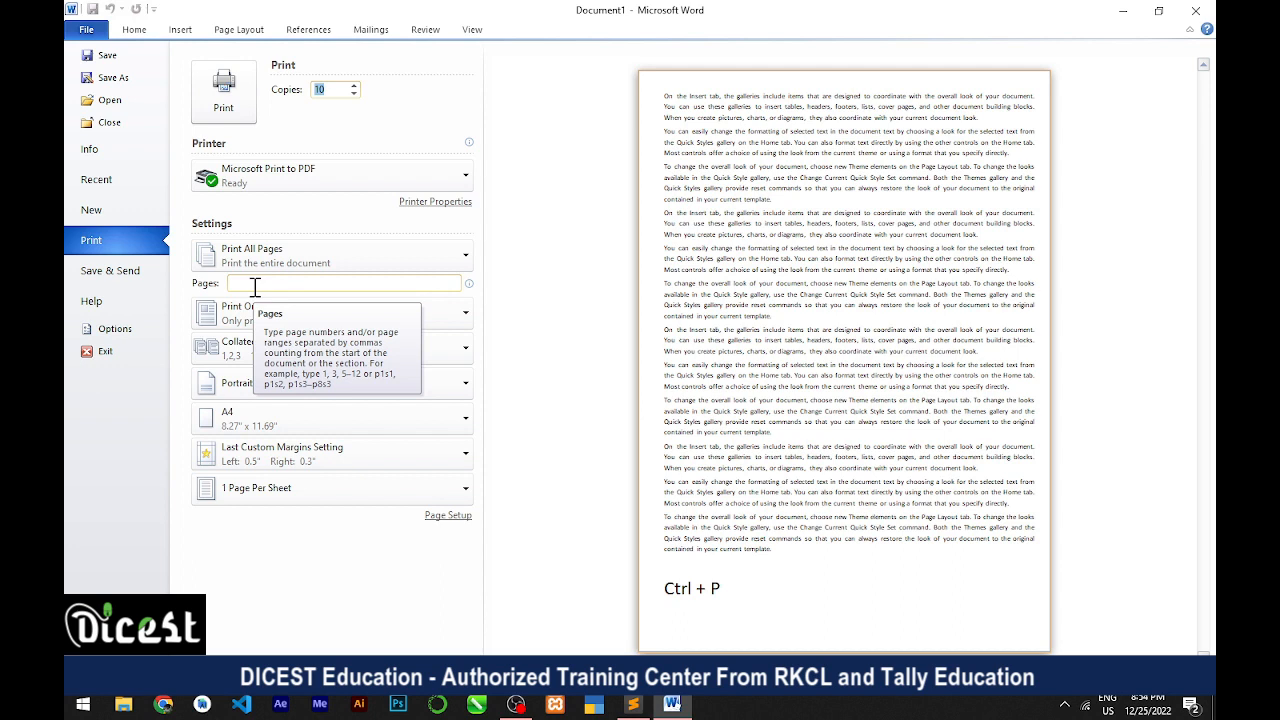
# - Try the custom print ranges 1-5 and 5-11, clearing each entry
pyautogui.click(294, 284)
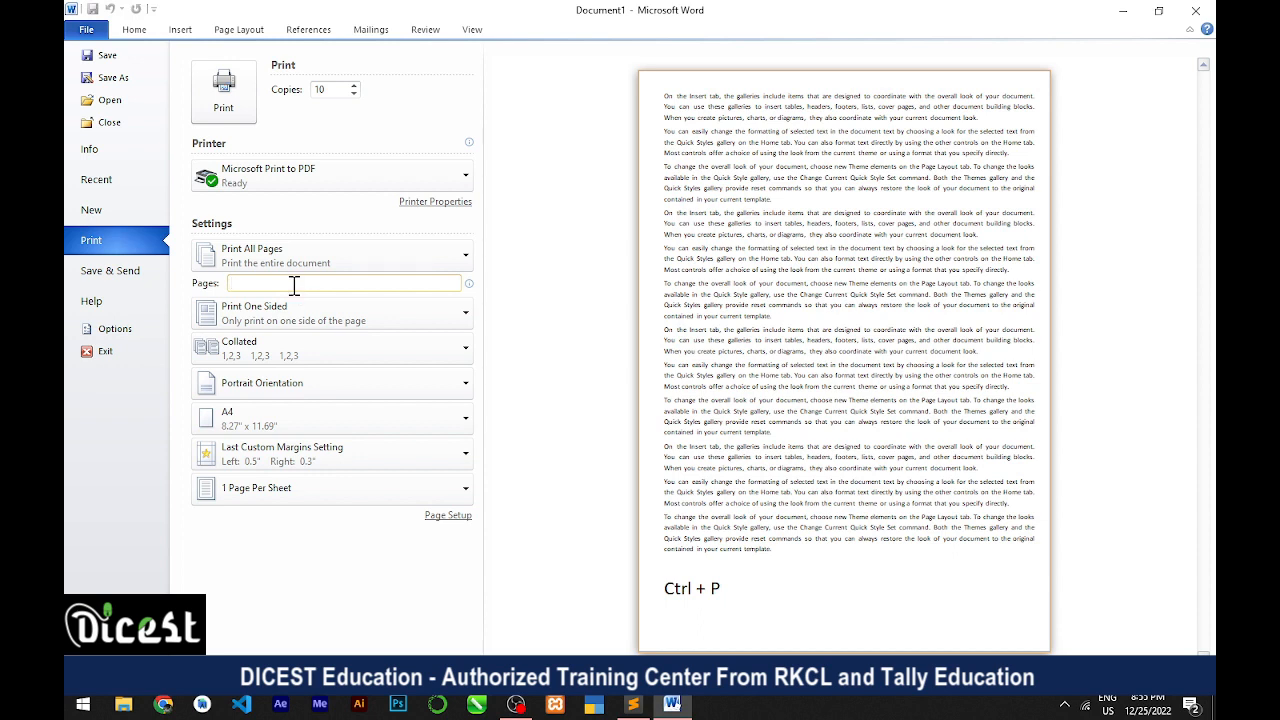
pyautogui.write('1-5')
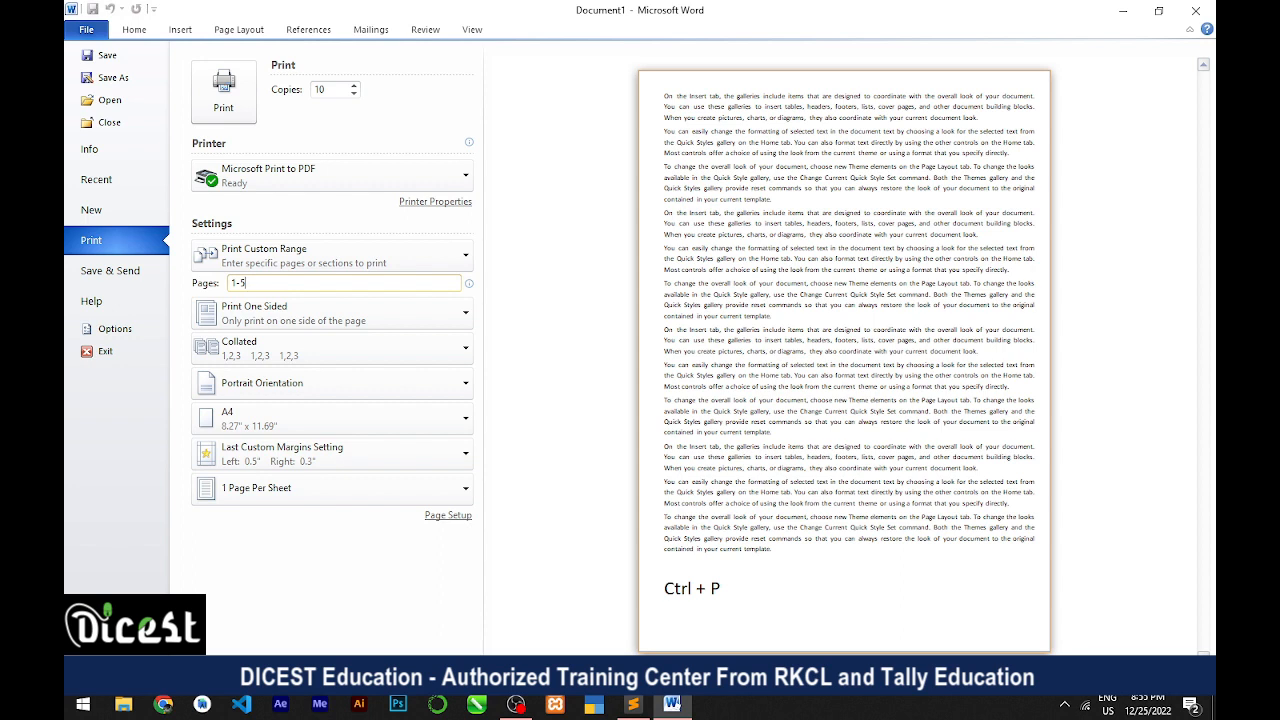
pyautogui.press('BackSpace')
pyautogui.press('BackSpace')
pyautogui.press('BackSpace')
pyautogui.write('5-11')
pyautogui.press('BackSpace')
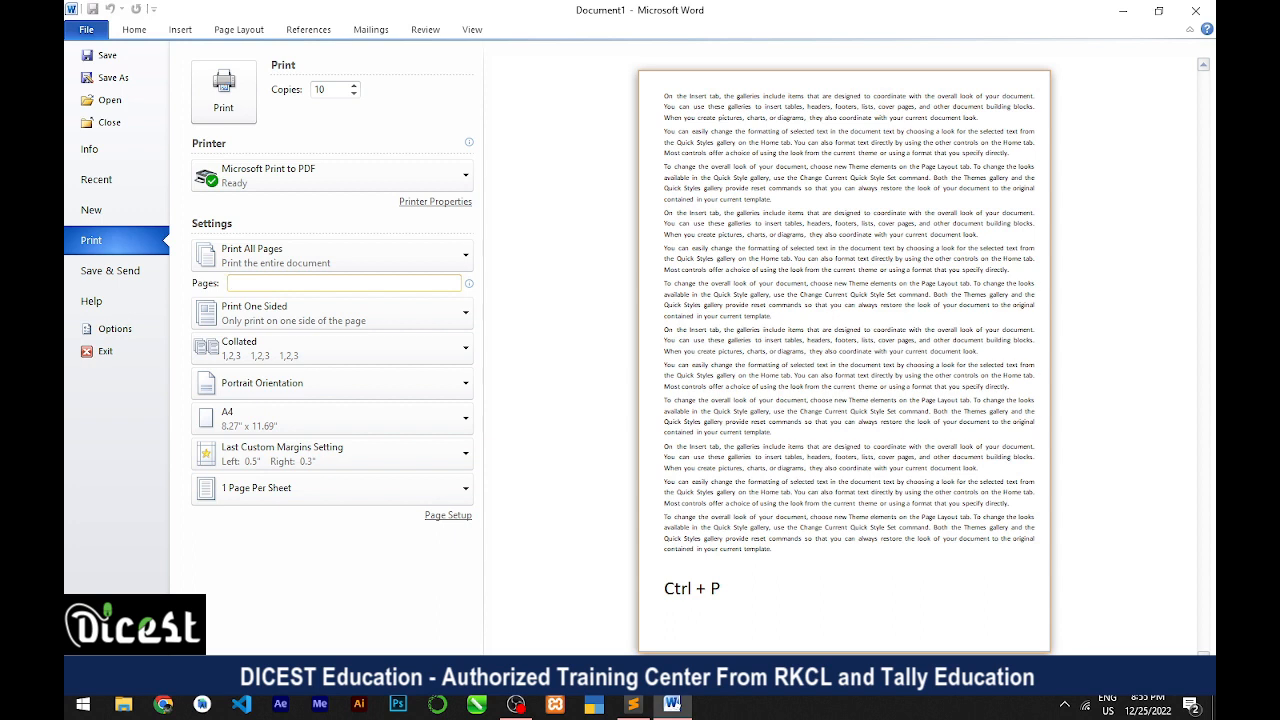
# - Try printing only pages 1,7,13 and the range 1-13, and clear the page range again
pyautogui.write('1')
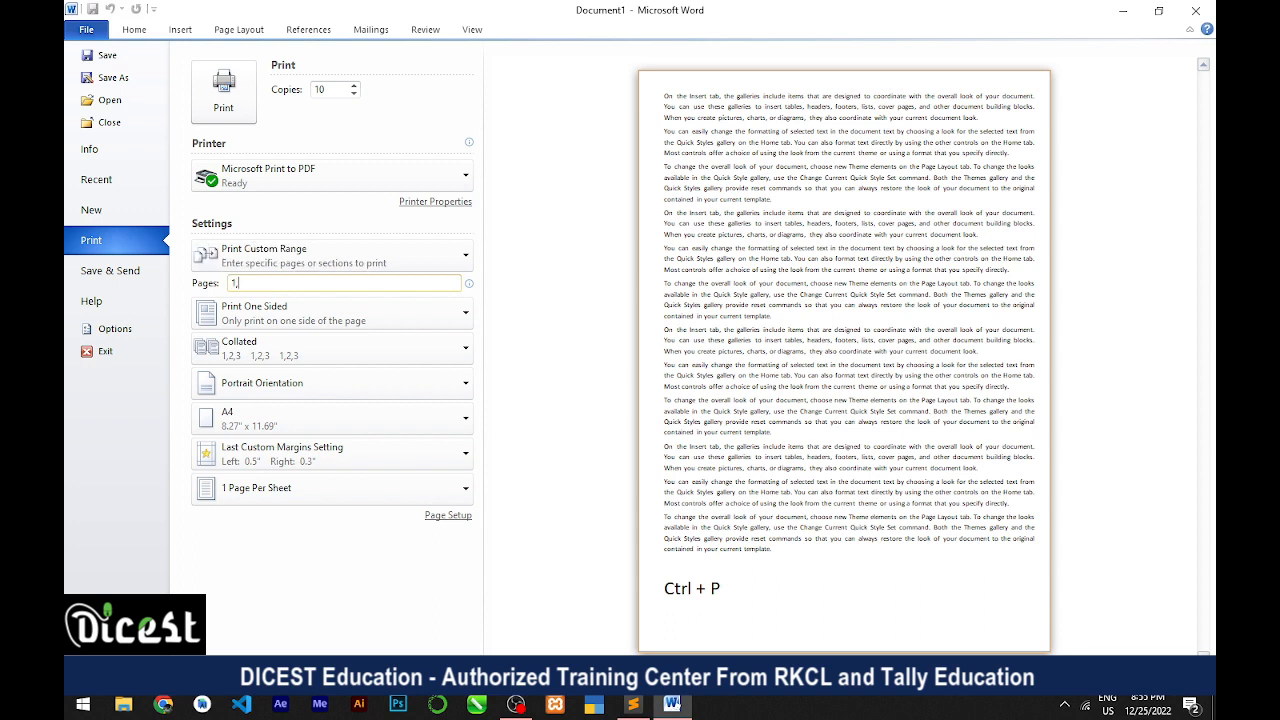
pyautogui.write(',7,13')
pyautogui.press('BackSpace')
pyautogui.press('BackSpace')
pyautogui.press('BackSpace')
pyautogui.press('BackSpace')
pyautogui.press('BackSpace')
pyautogui.write('-13')
pyautogui.press('BackSpace')
pyautogui.press('BackSpace')
pyautogui.press('BackSpace')
pyautogui.press('BackSpace')
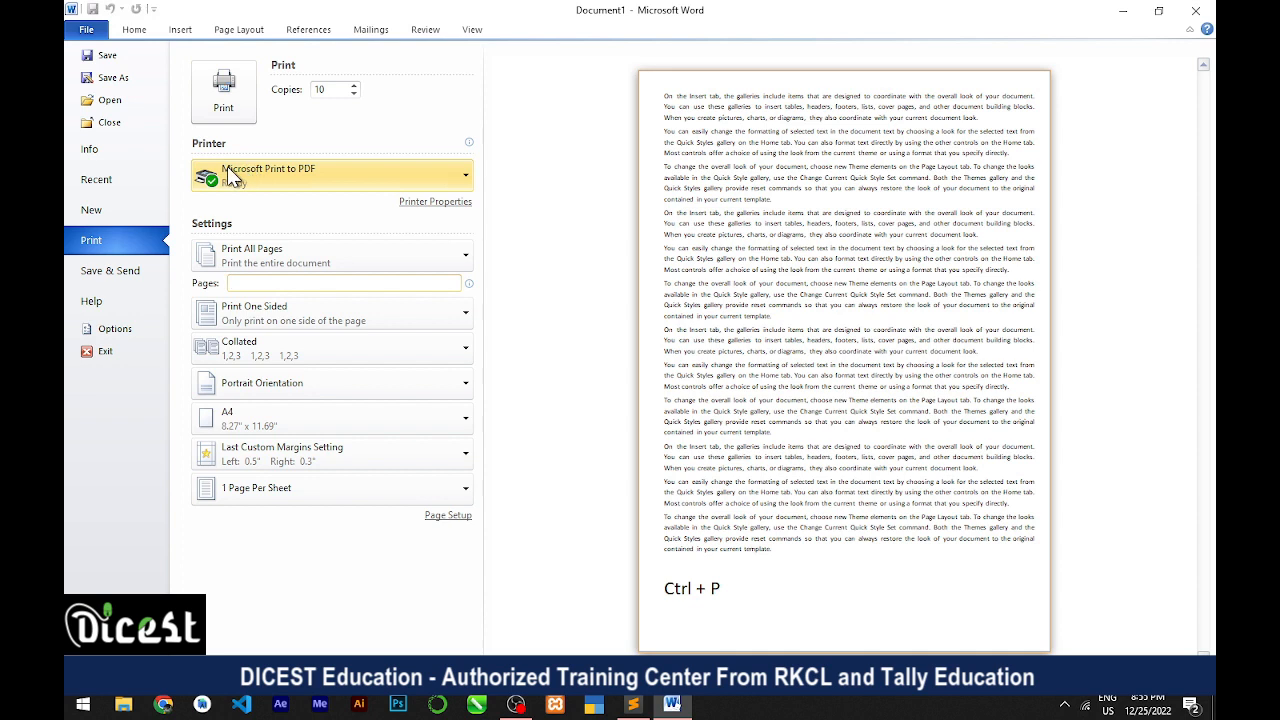
# - Review the available printers and print with Microsoft Print to PDF, saving the output as "normal" in Documents
pyautogui.click(344, 172)
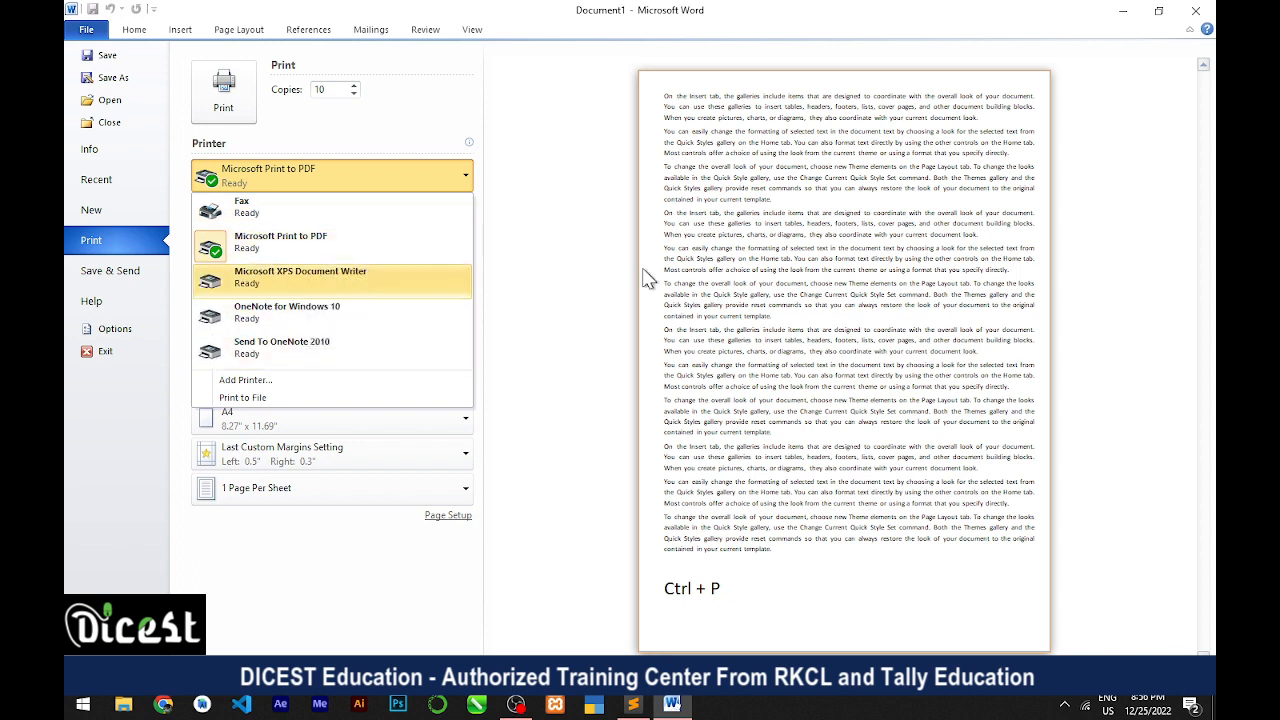
pyautogui.click(245, 110)
pyautogui.click(237, 108)
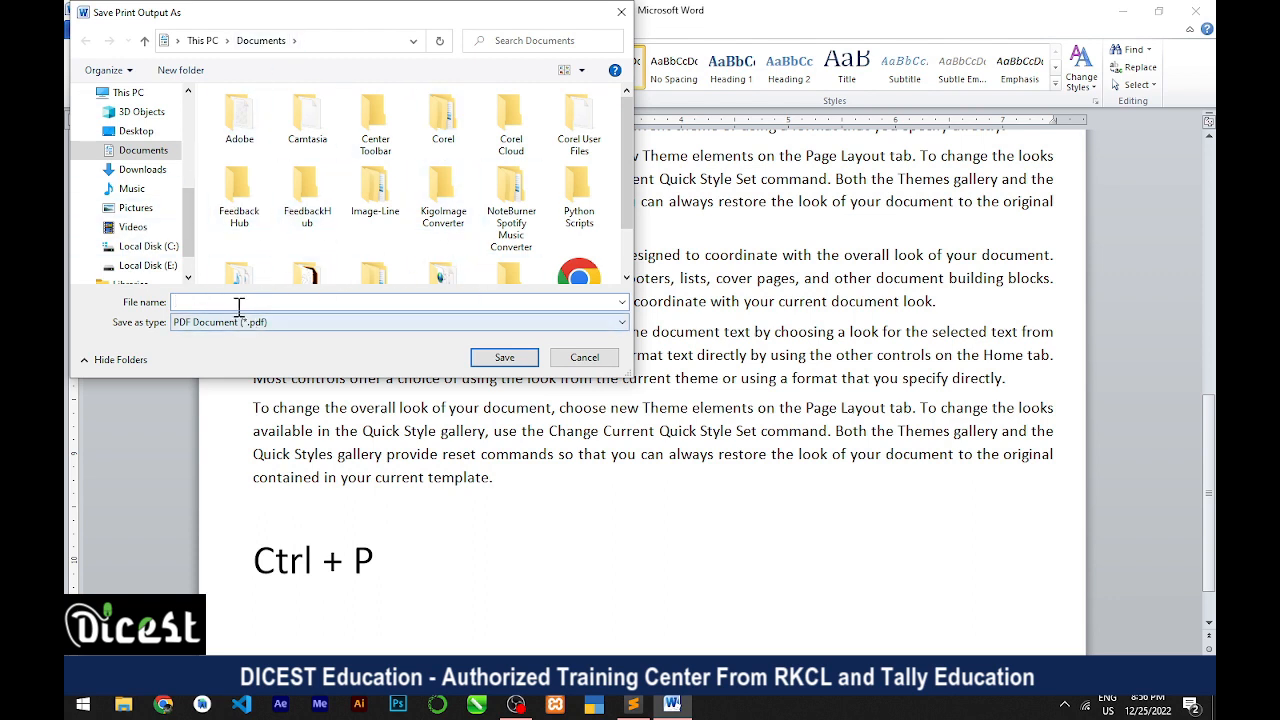
pyautogui.write('normal')
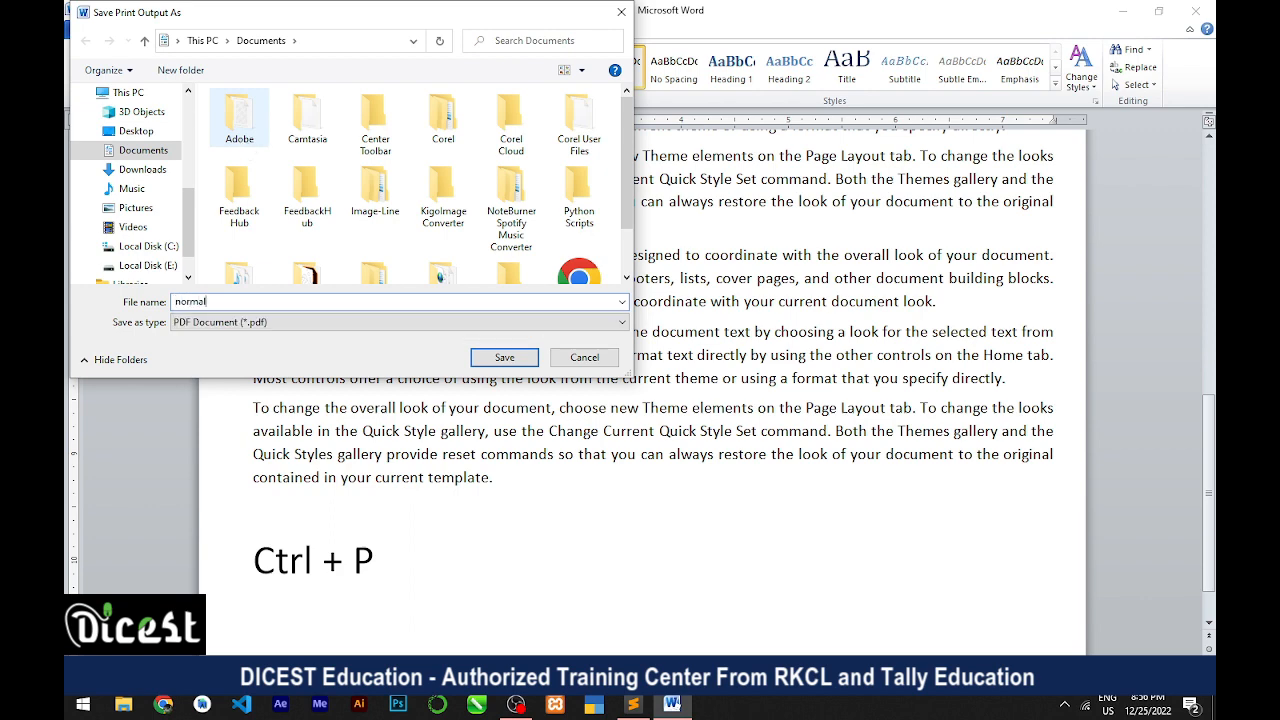
pyautogui.press('Return')
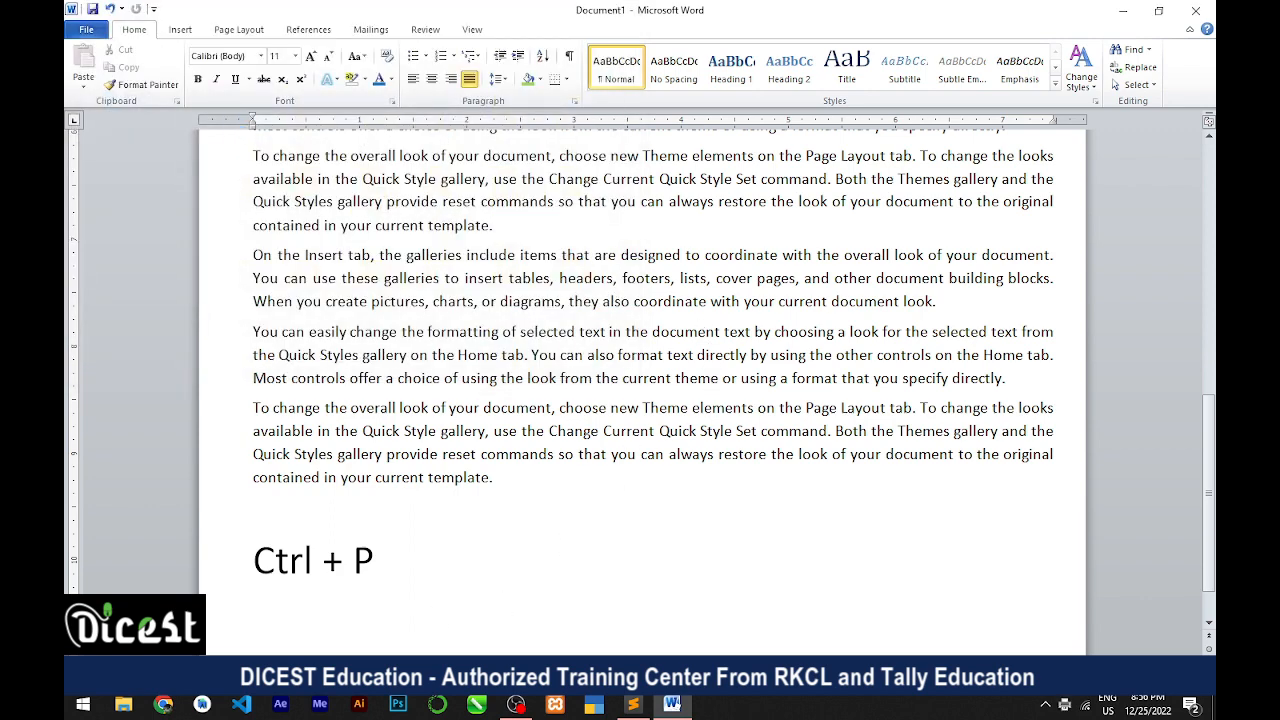
# - Open normal.pdf from the Documents folder in File Explorer, look through its page, close it and return to Word
pyautogui.click(125, 704)
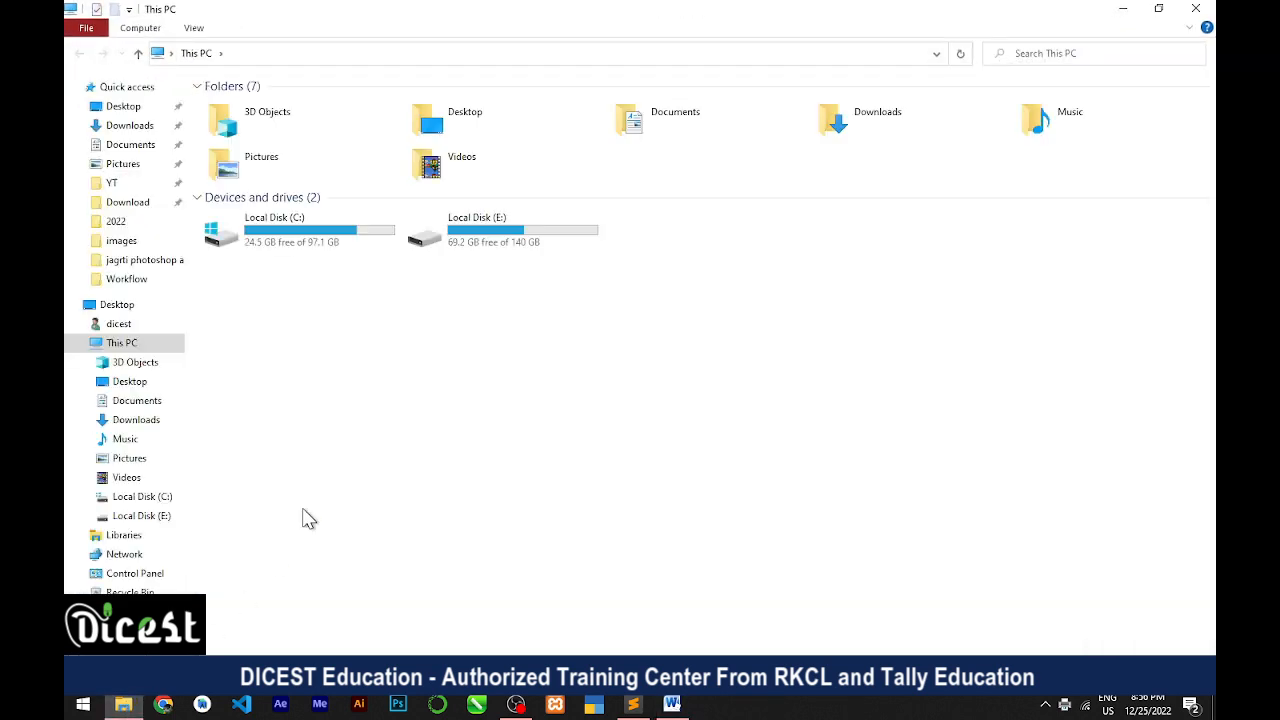
pyautogui.doubleClick(709, 122)
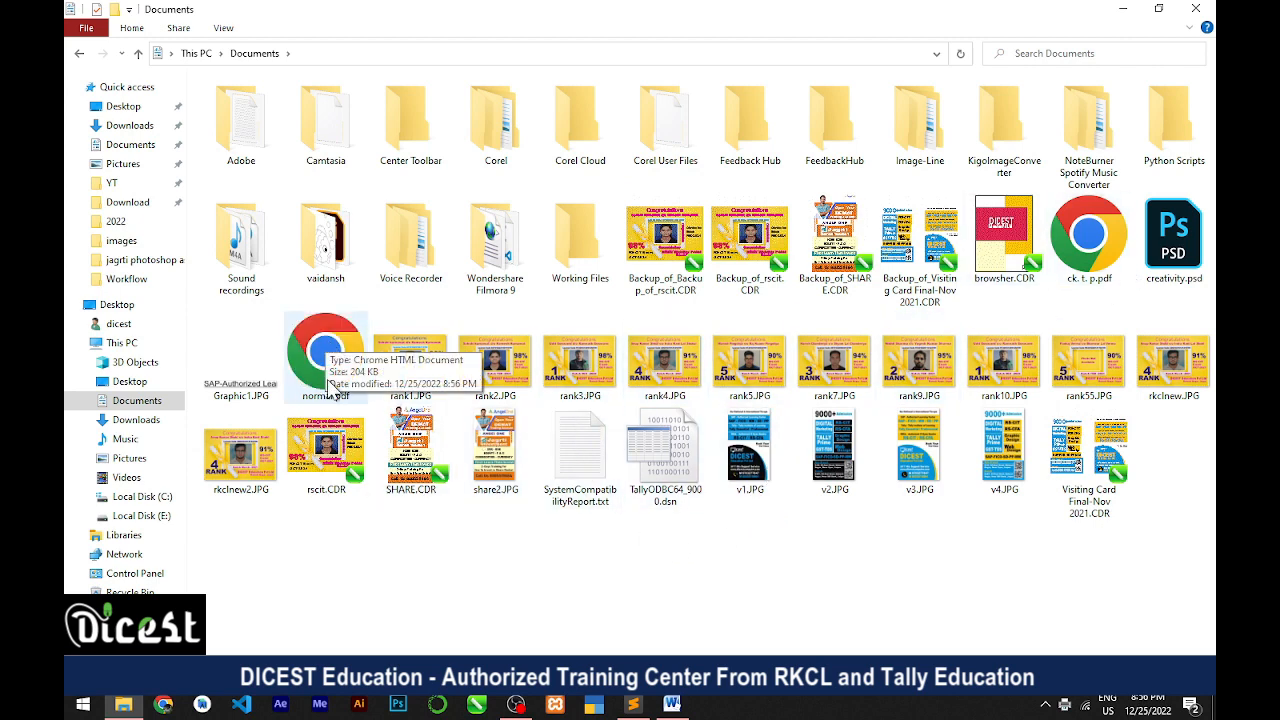
pyautogui.doubleClick(336, 342)
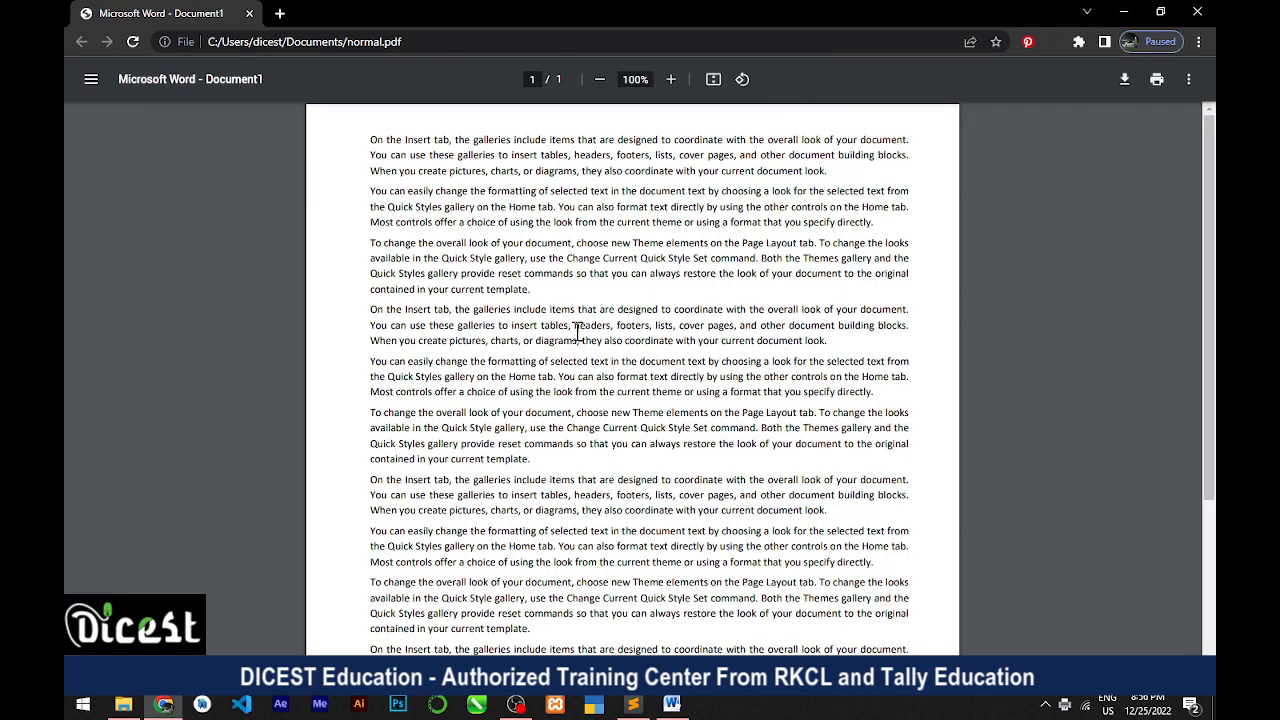
pyautogui.scroll(-5, 588, 338)
pyautogui.scroll(5, 588, 338)
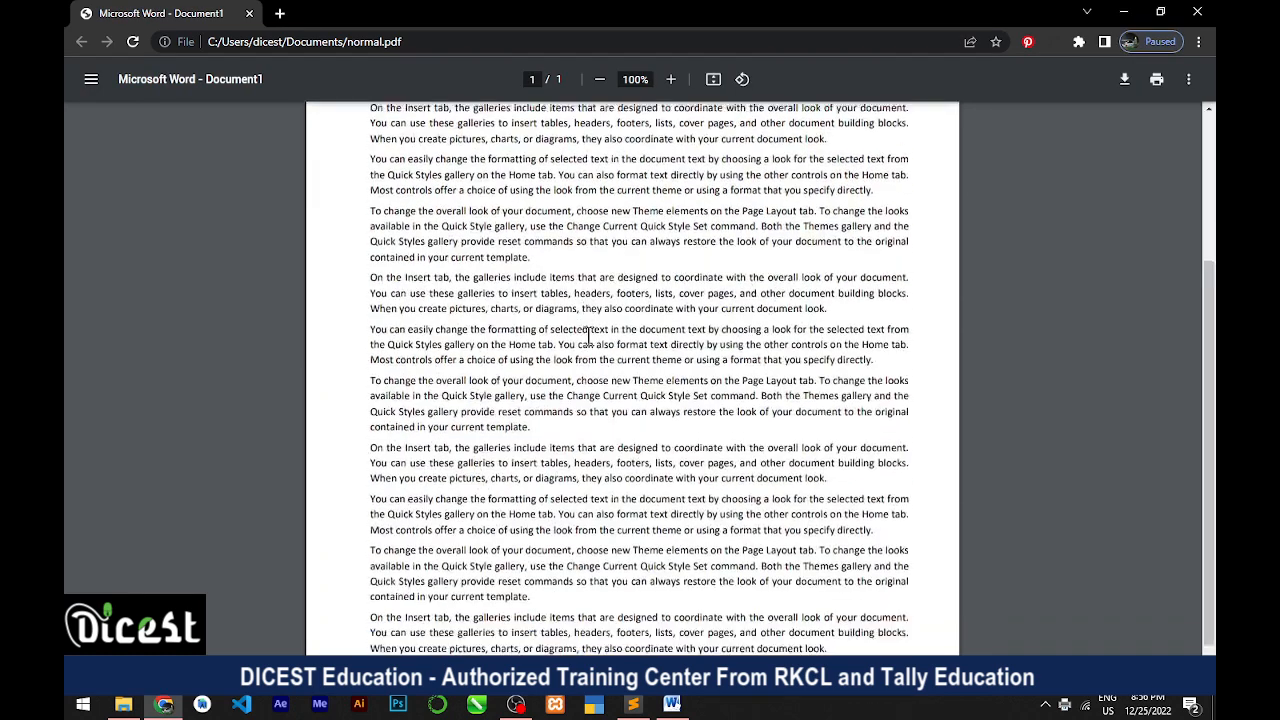
pyautogui.scroll(-5, 588, 335)
pyautogui.scroll(5, 589, 331)
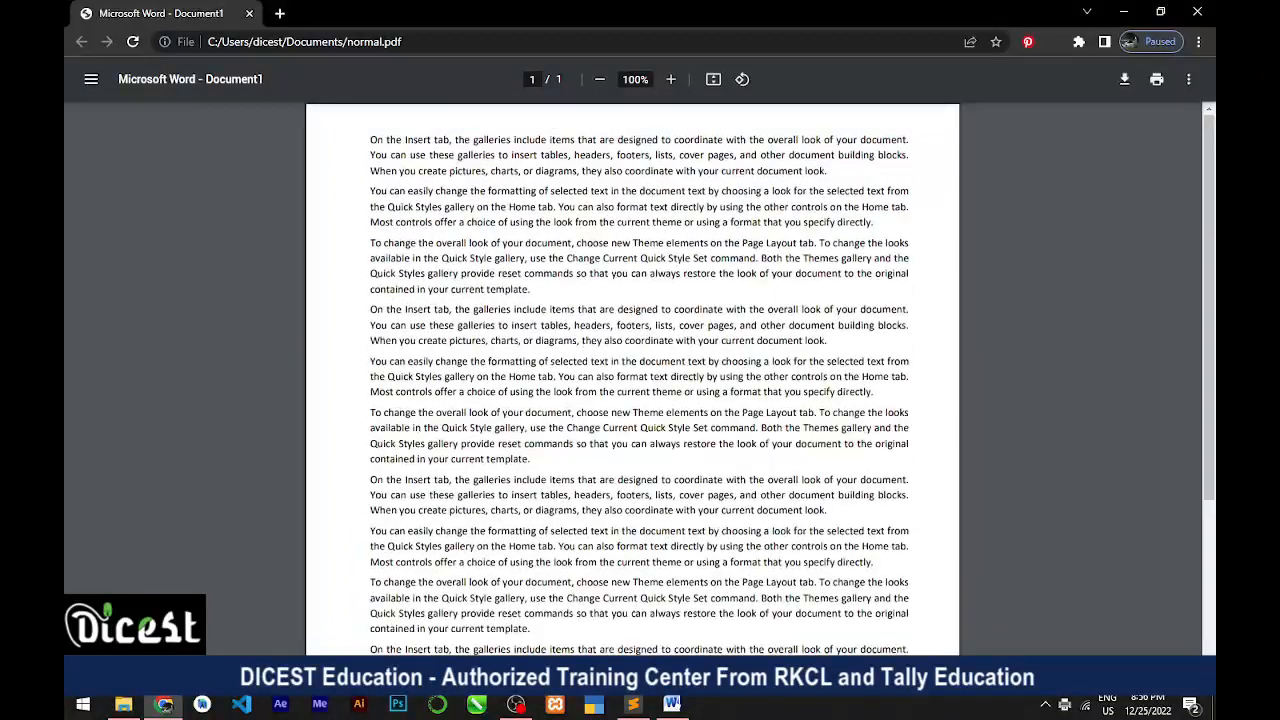
pyautogui.click(1199, 14)
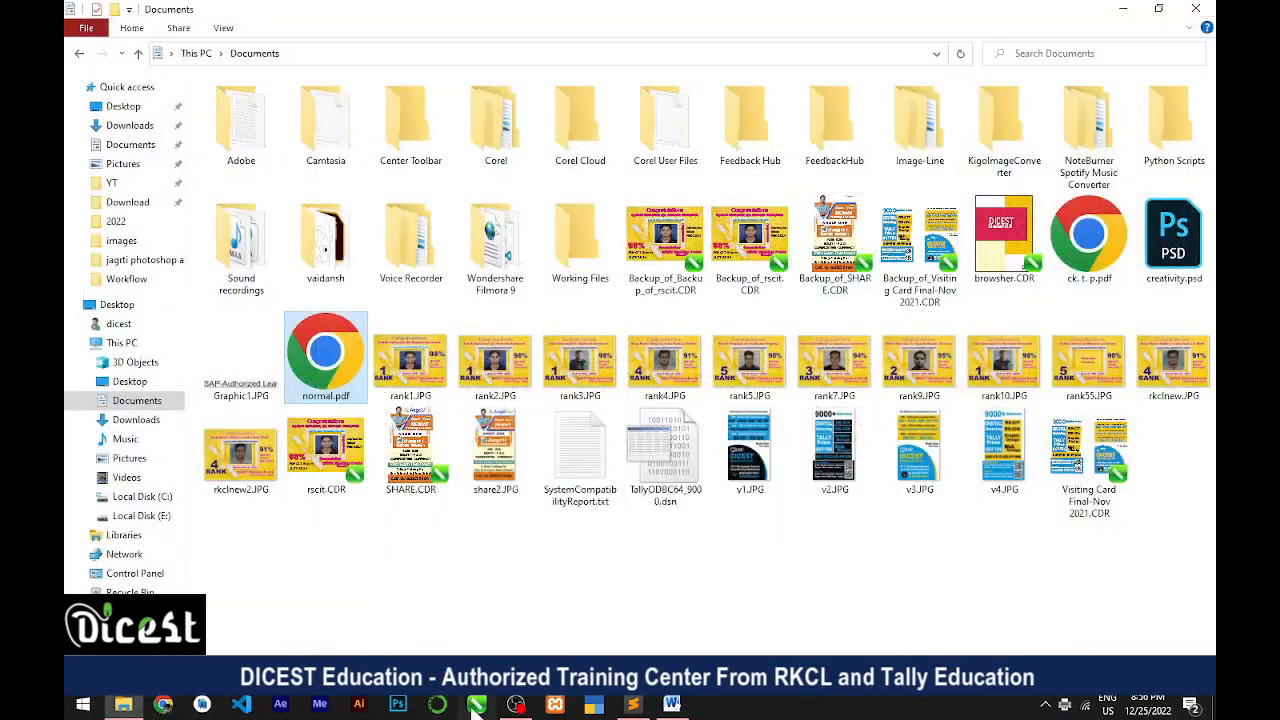
pyautogui.moveTo(676, 707)
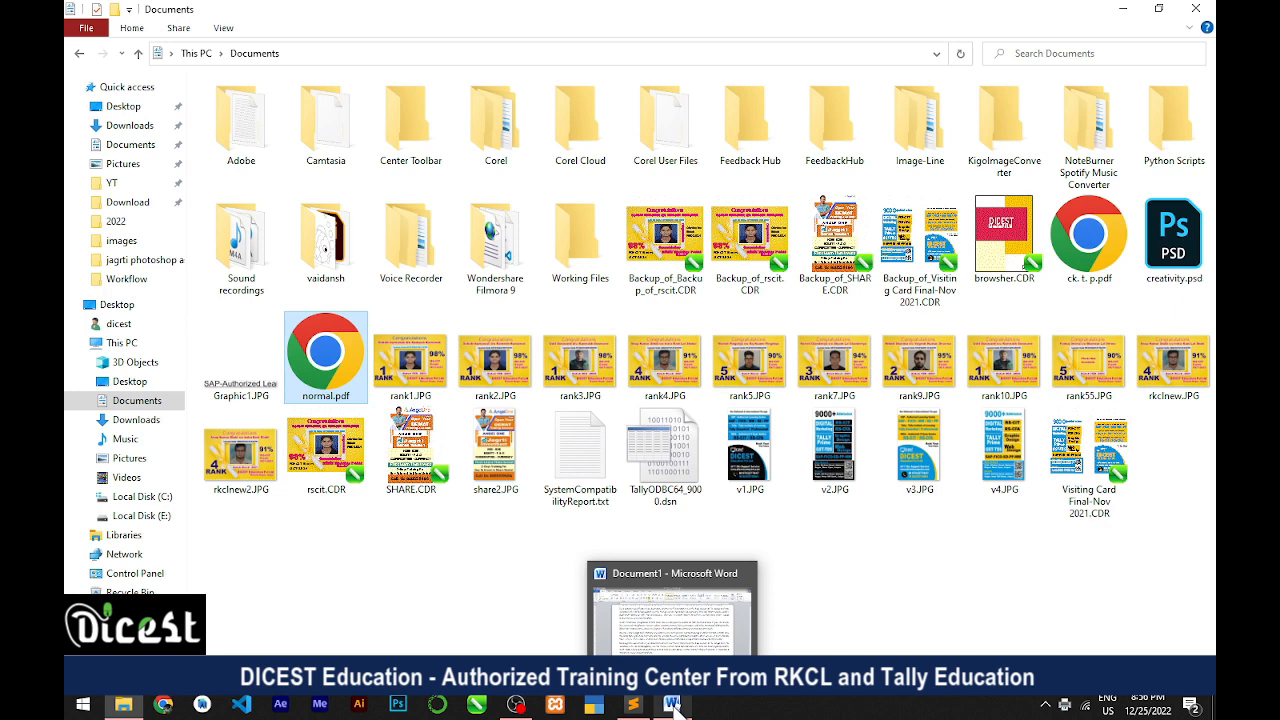
pyautogui.click(676, 707)
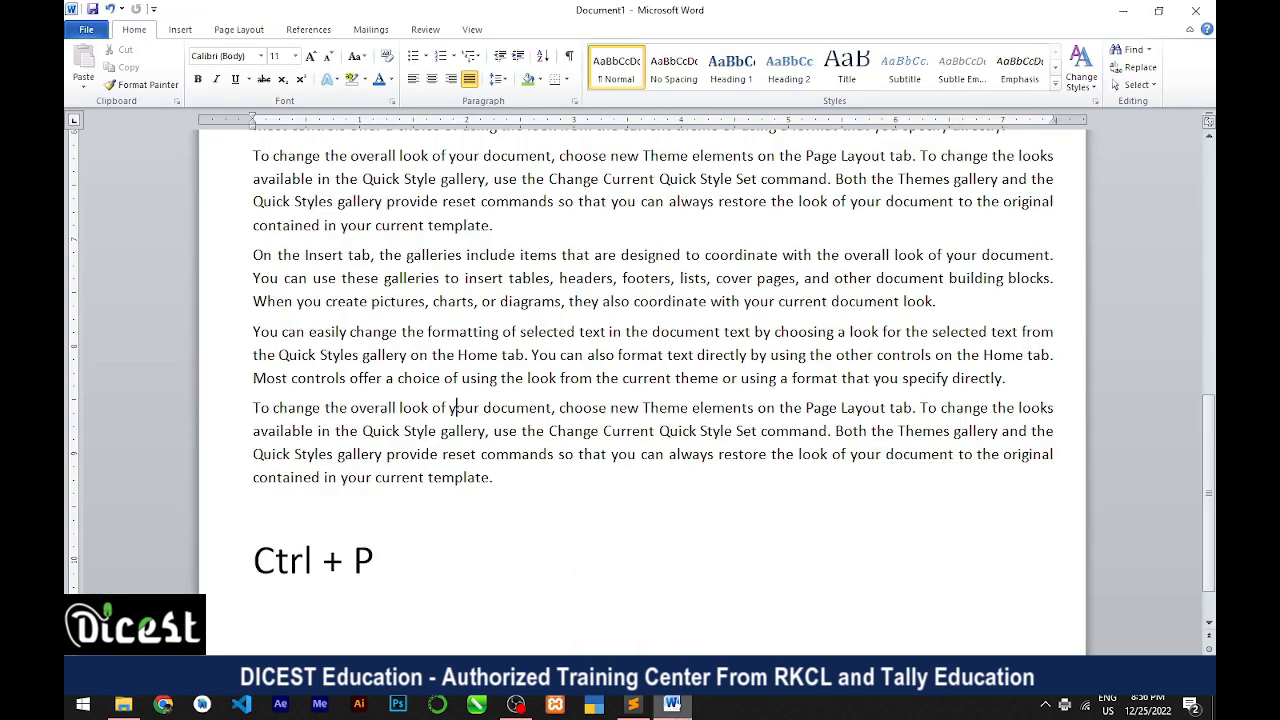
# - Arrange the document text in two equal columns and check the layout down to the end of the page
pyautogui.click(237, 32)
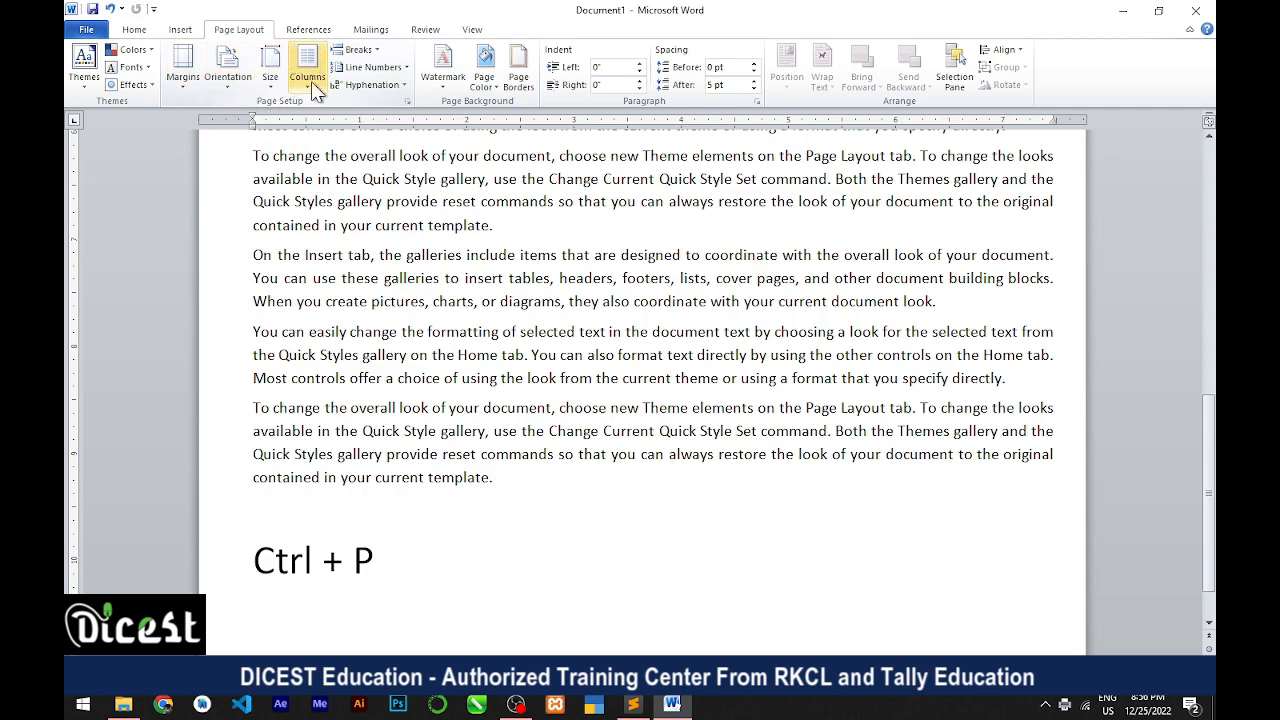
pyautogui.scroll(10, 707, 380)
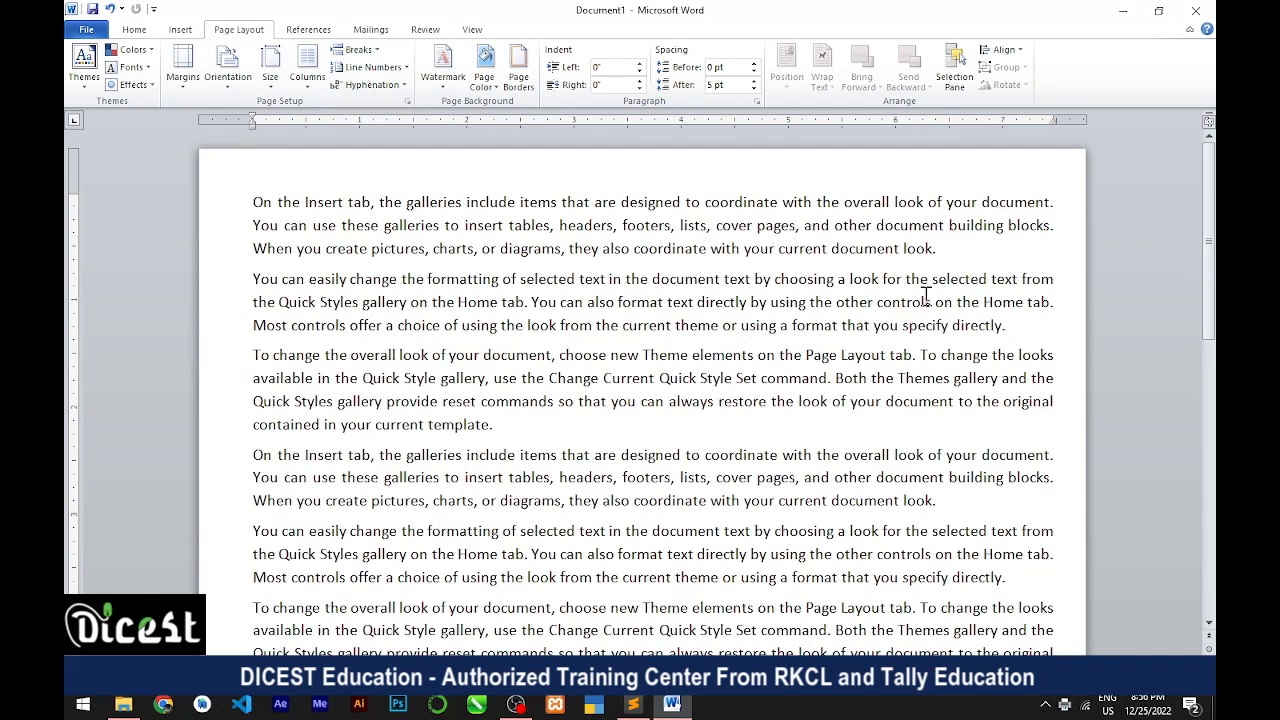
pyautogui.moveTo(588, 202); pyautogui.dragTo(723, 541)
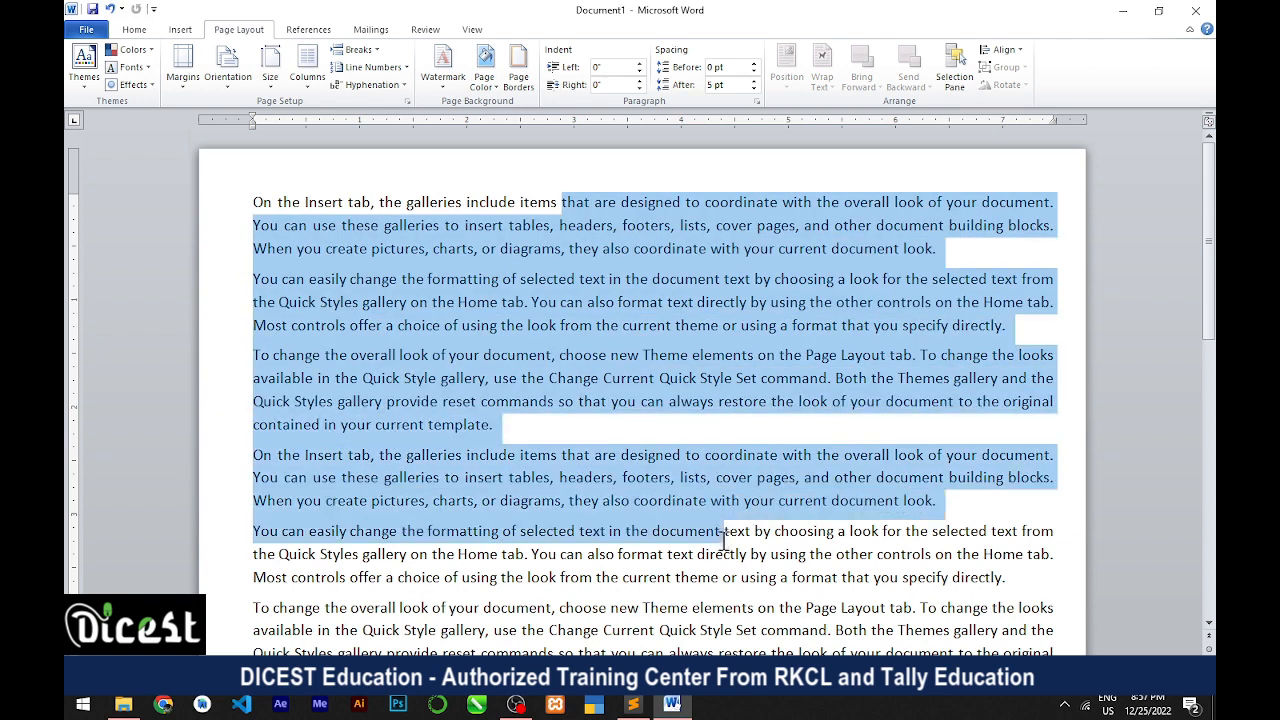
pyautogui.click(538, 312)
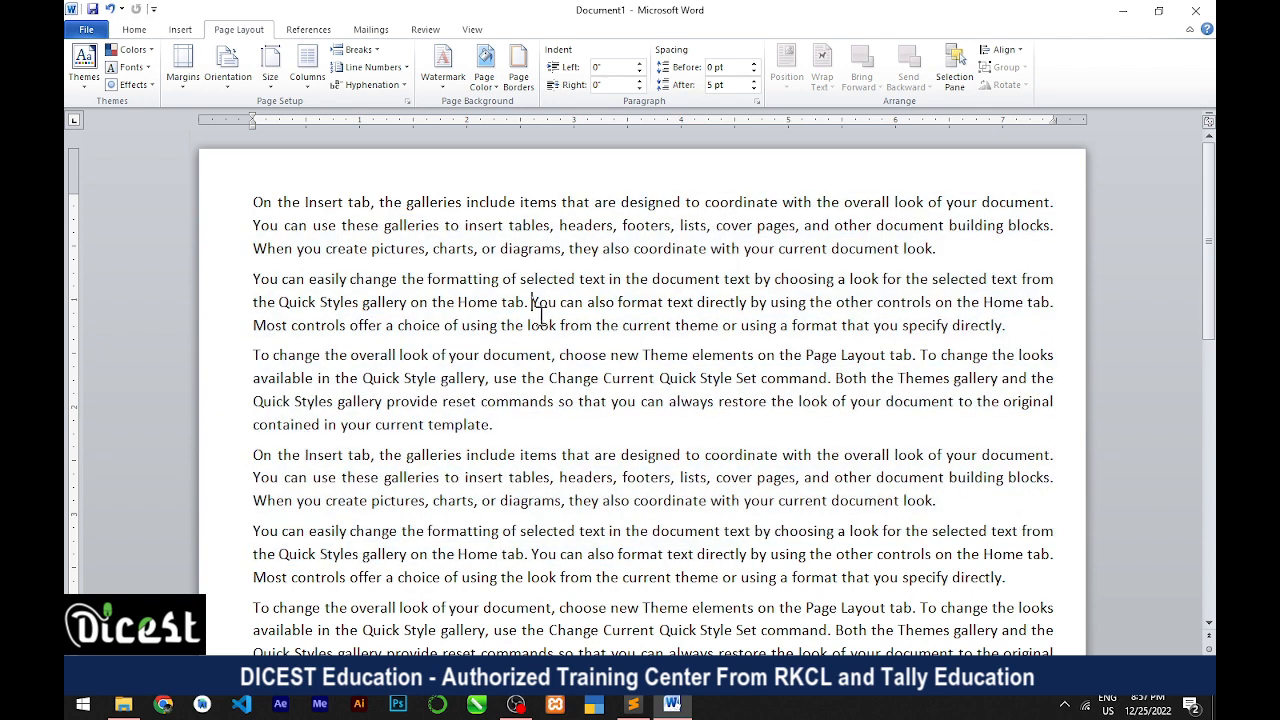
pyautogui.click(307, 90)
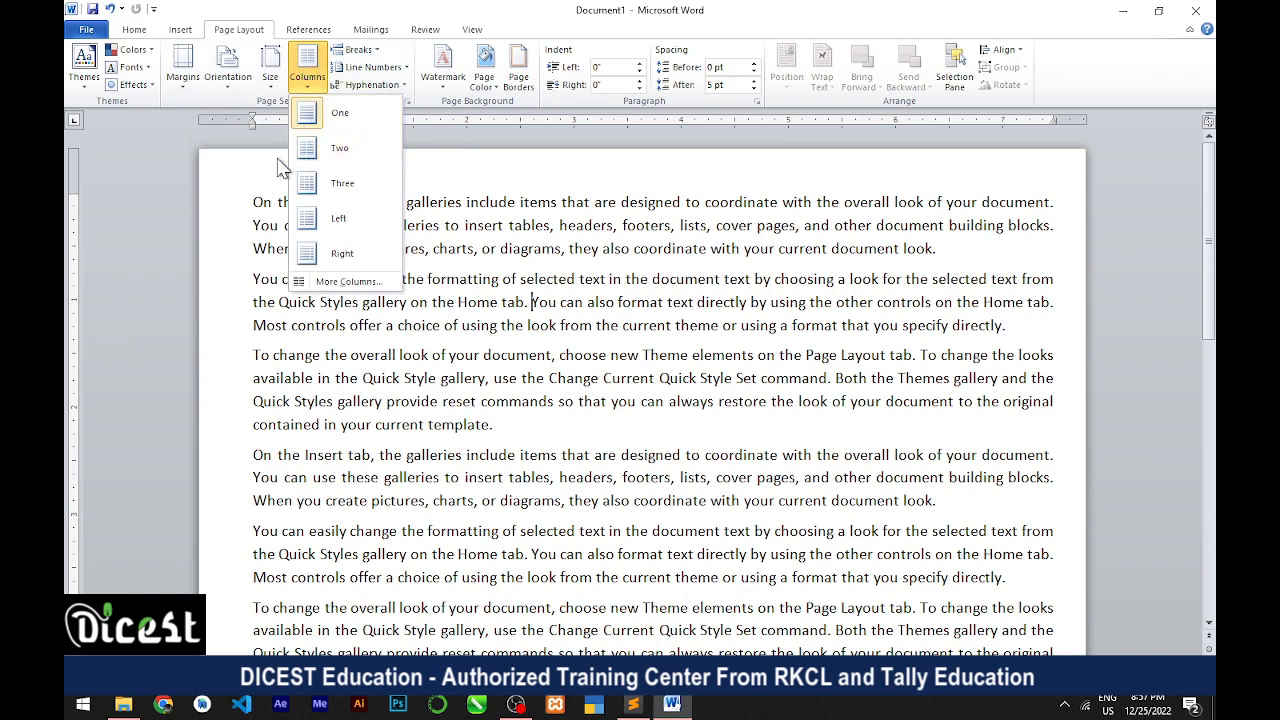
pyautogui.click(337, 150)
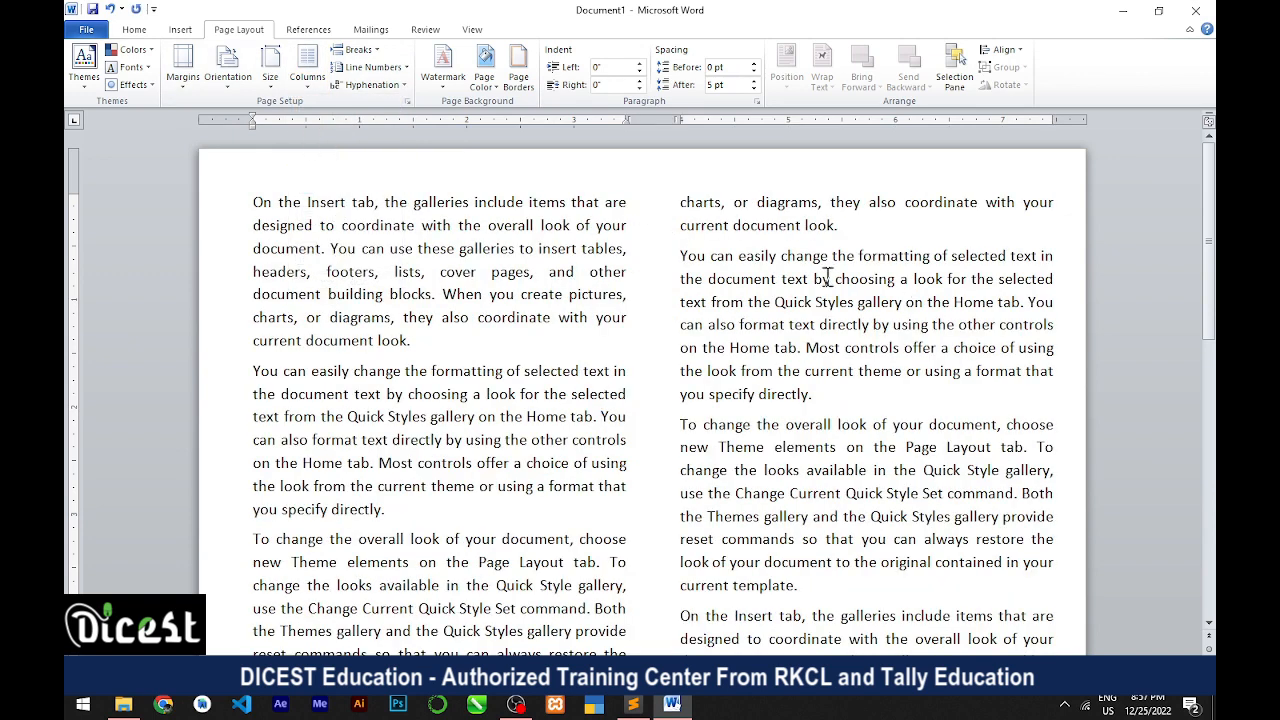
pyautogui.scroll(-3, 464, 540)
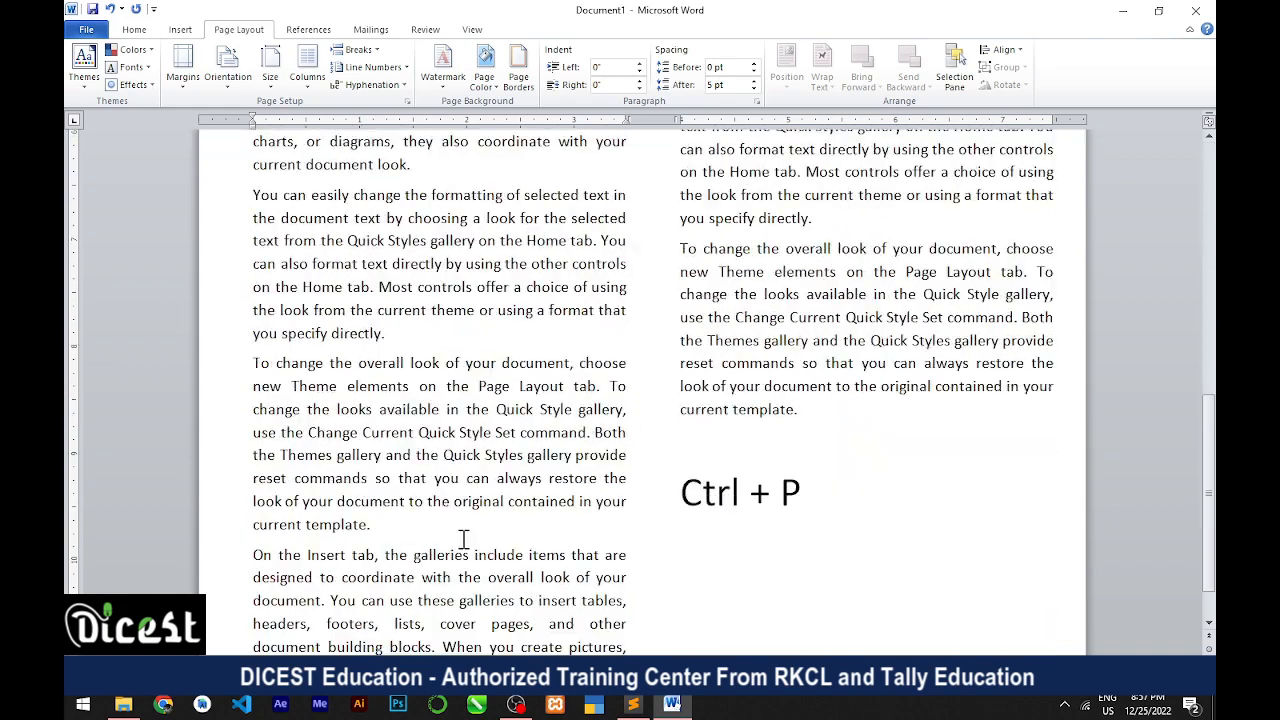
pyautogui.scroll(3, 848, 408)
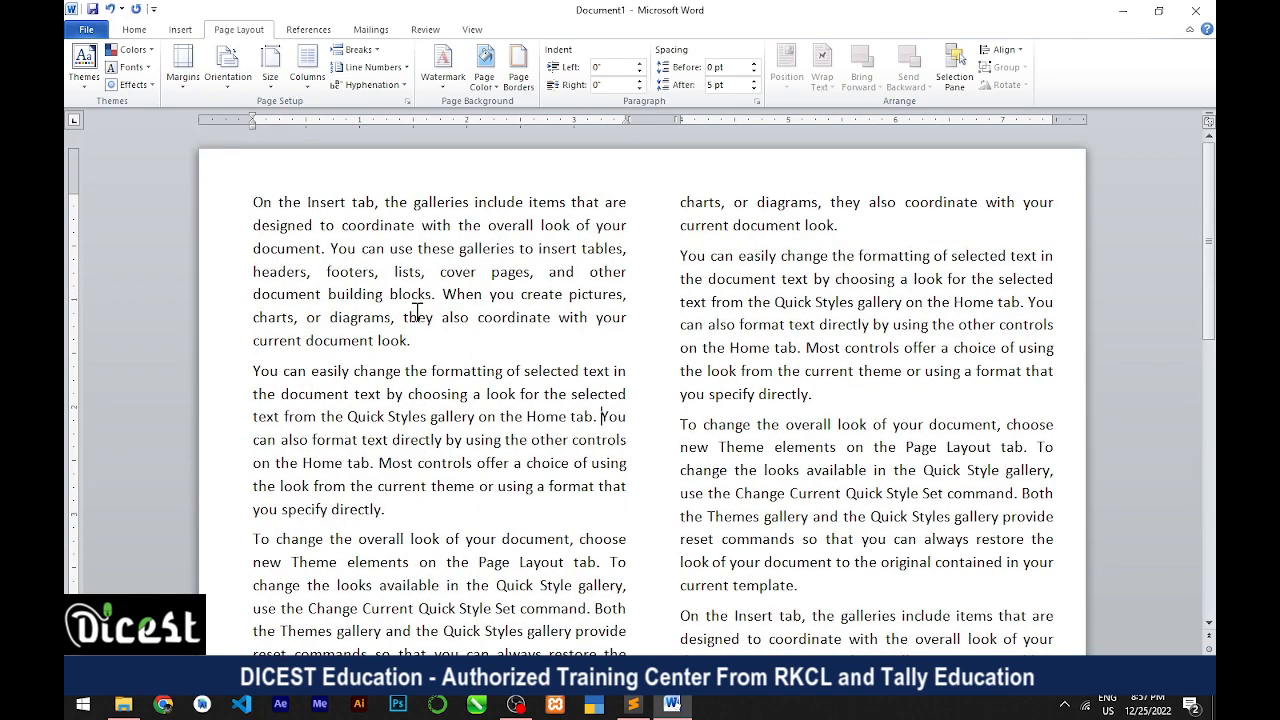
# - Switch the document text to the three-column layout and check how it flows
pyautogui.click(310, 75)
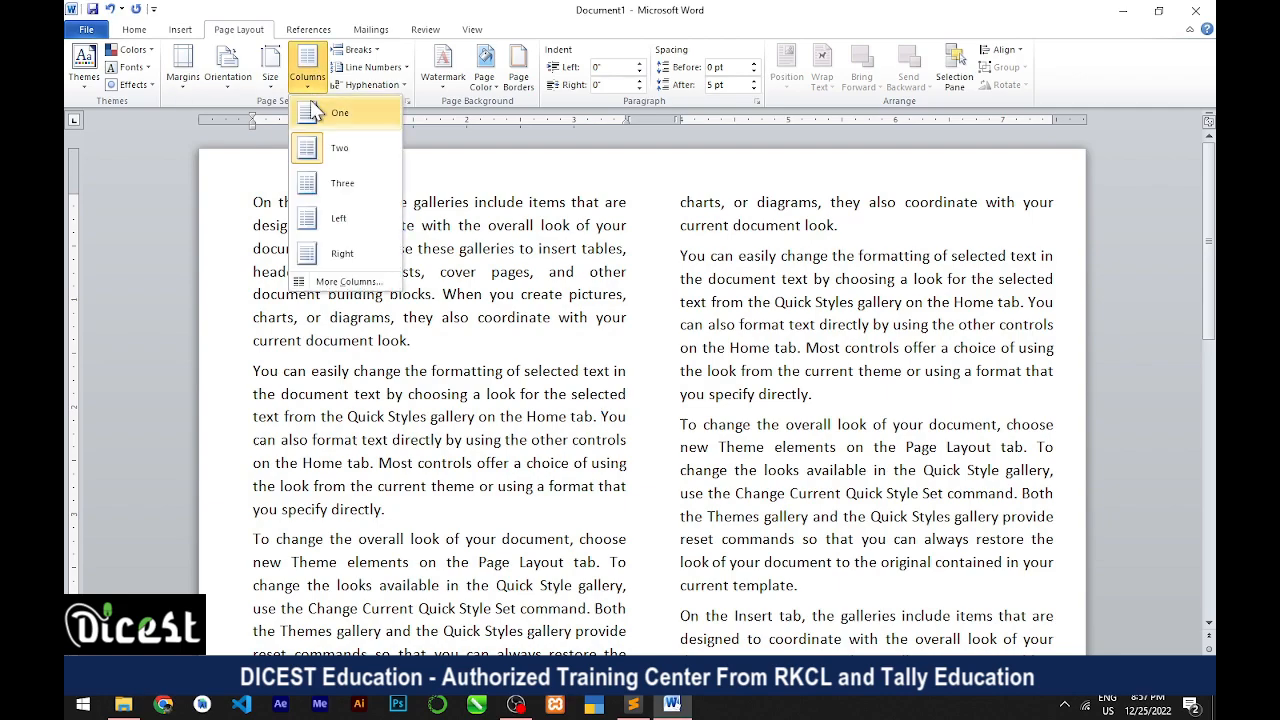
pyautogui.click(341, 186)
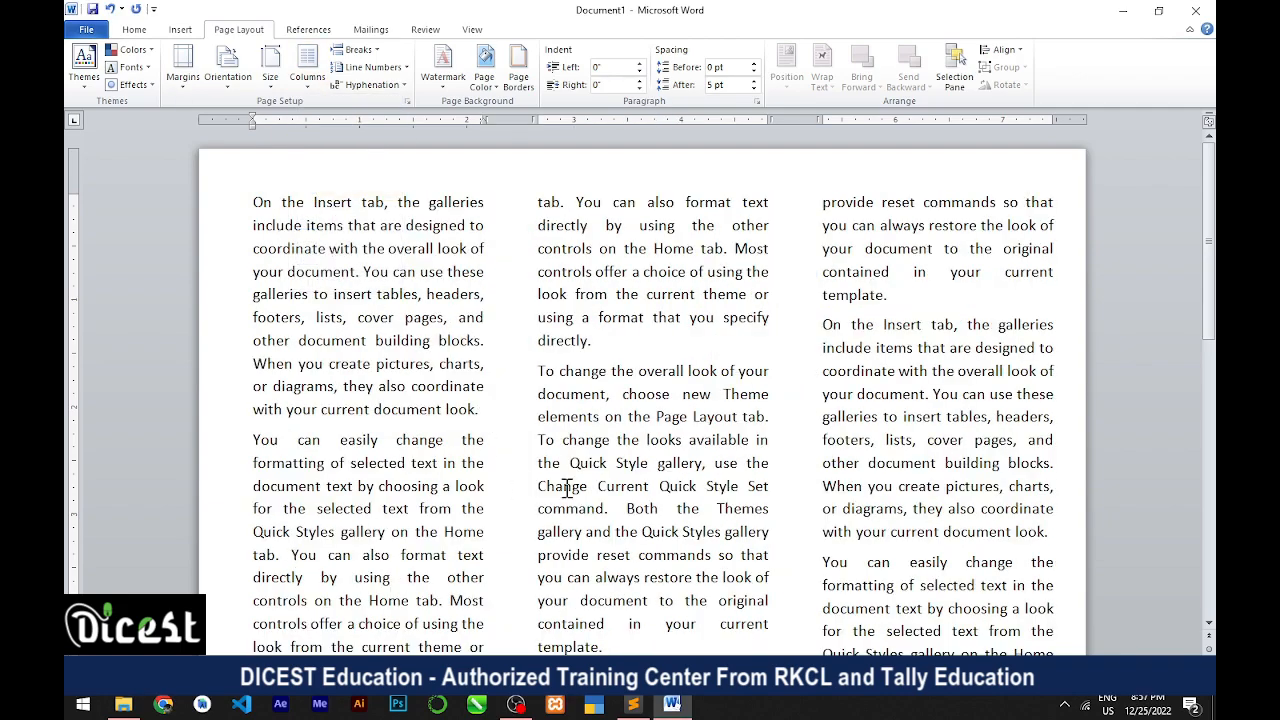
pyautogui.scroll(-5, 678, 478)
pyautogui.scroll(-5, 678, 470)
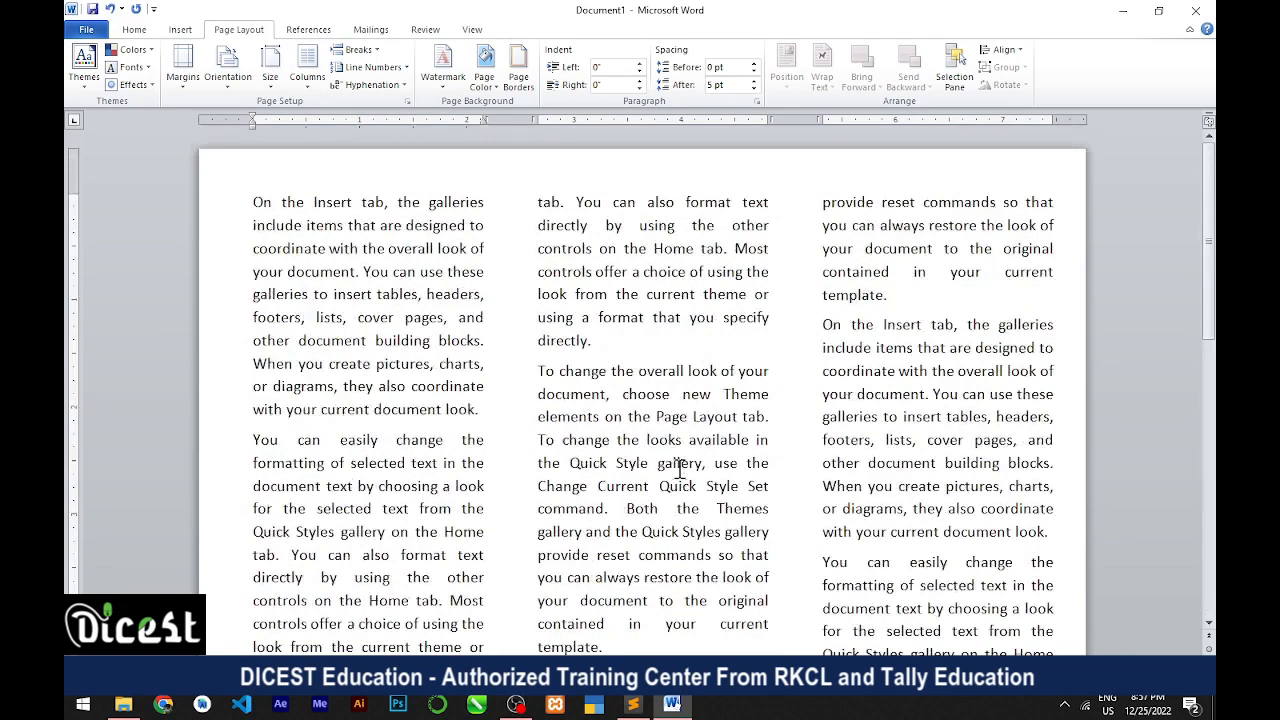
# - Apply the Left column preset to the document text and look over the page
pyautogui.click(307, 70)
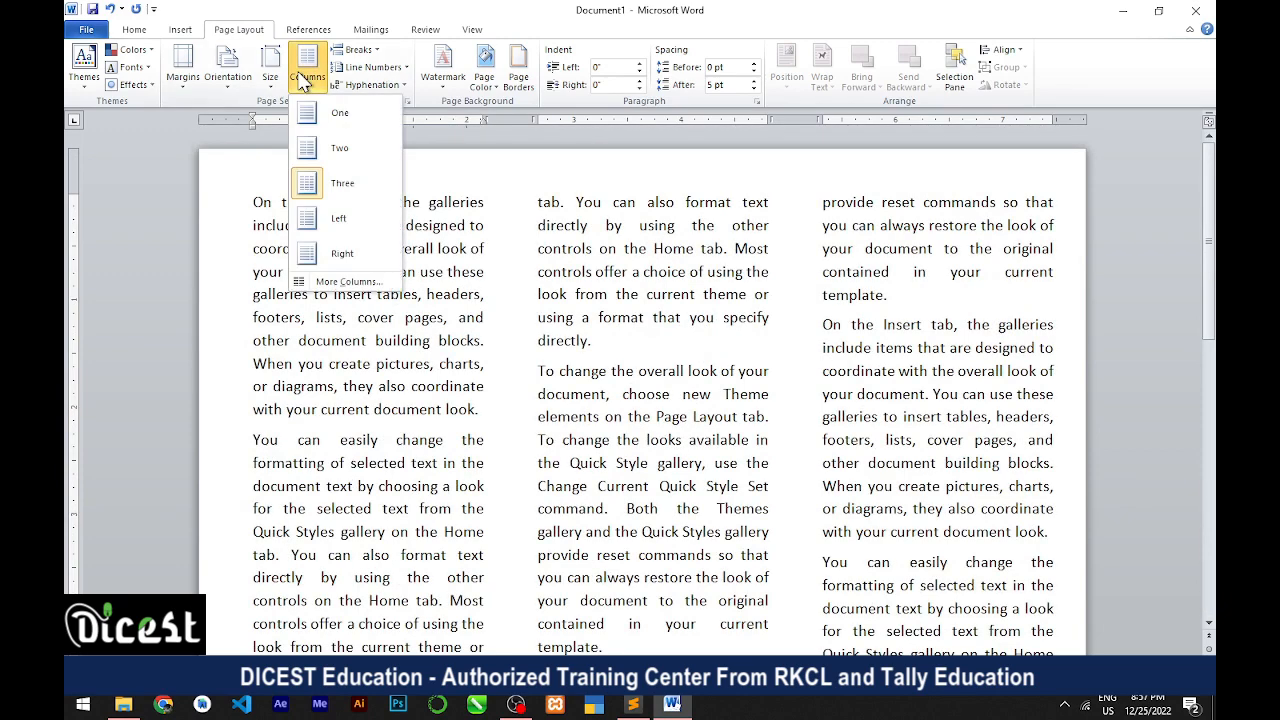
pyautogui.click(330, 220)
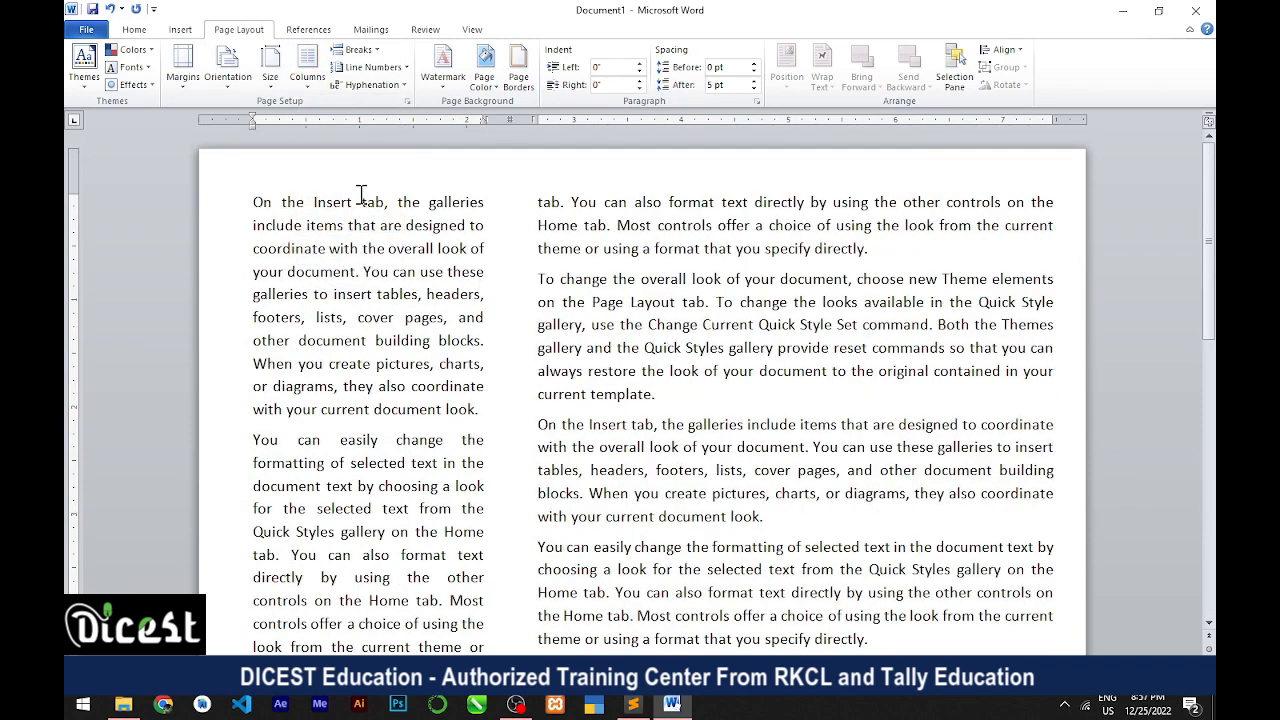
pyautogui.scroll(-2, 779, 320)
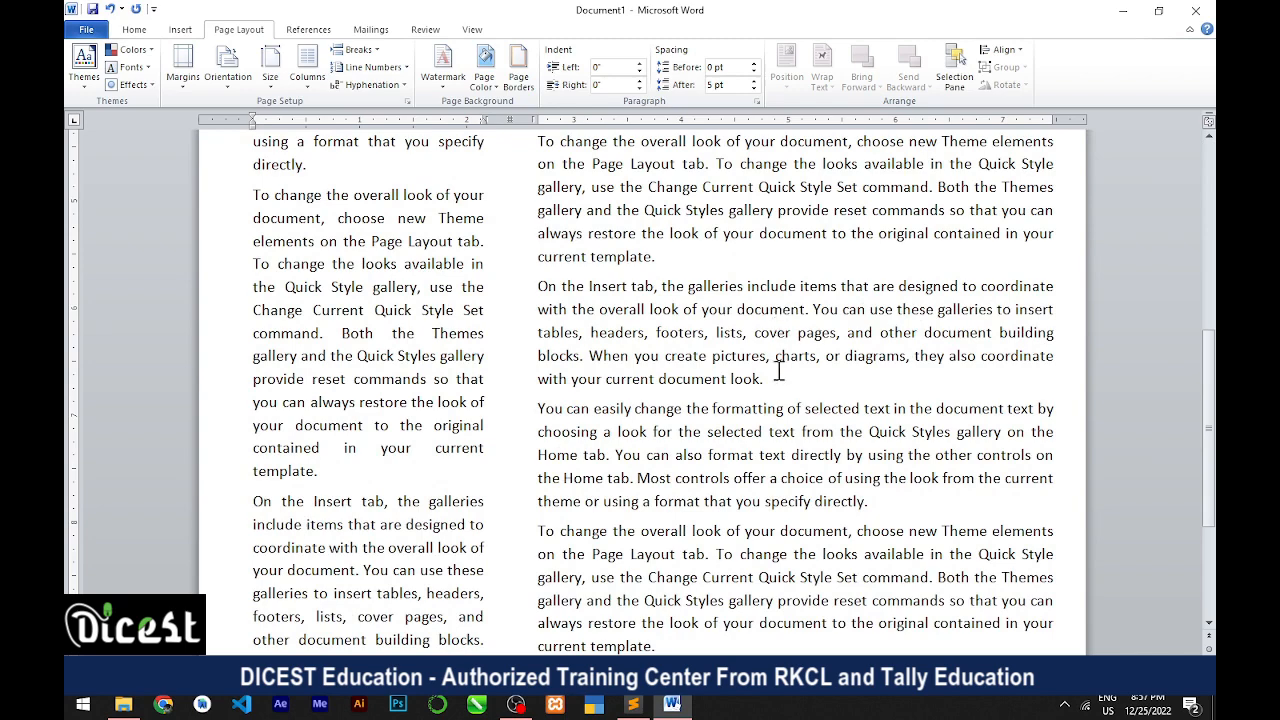
pyautogui.scroll(-3, 779, 372)
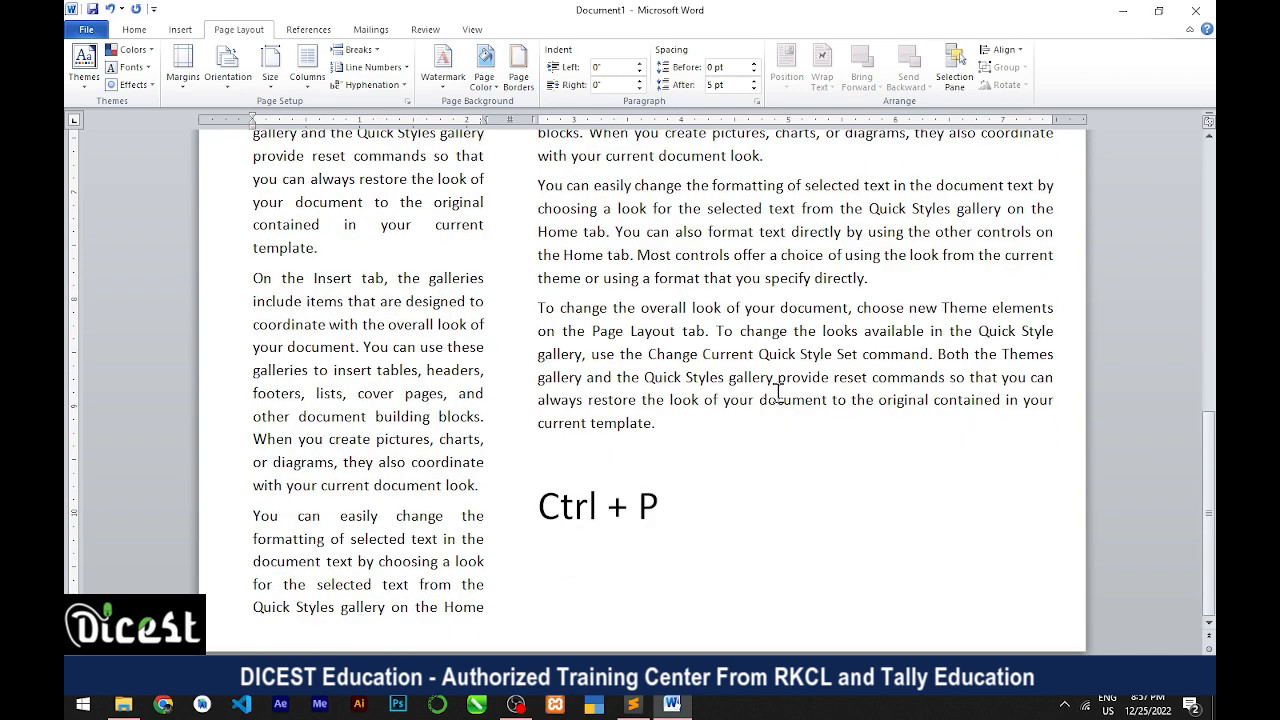
# - Apply the Right column preset to the document text and check it from the top of the page
pyautogui.click(298, 80)
pyautogui.click(332, 250)
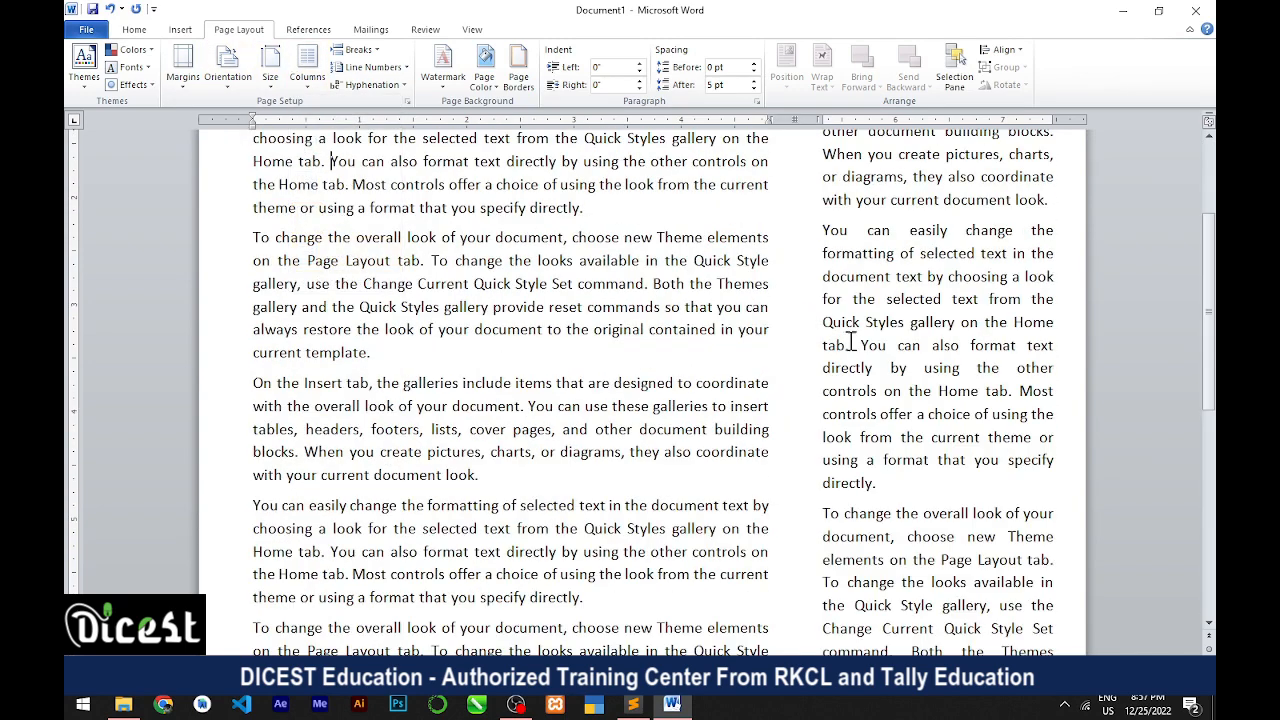
pyautogui.scroll(3, 503, 300)
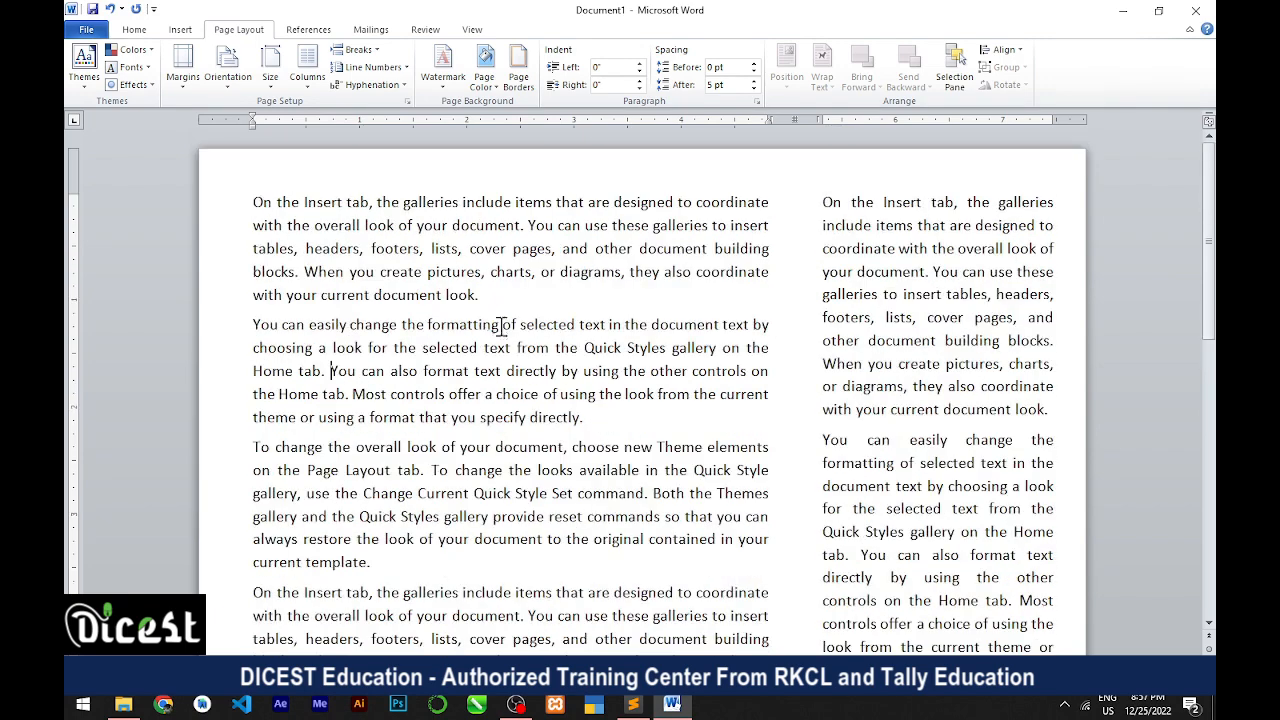
# - Review the available column, orientation, paper size and margin presets for the document
pyautogui.click(304, 90)
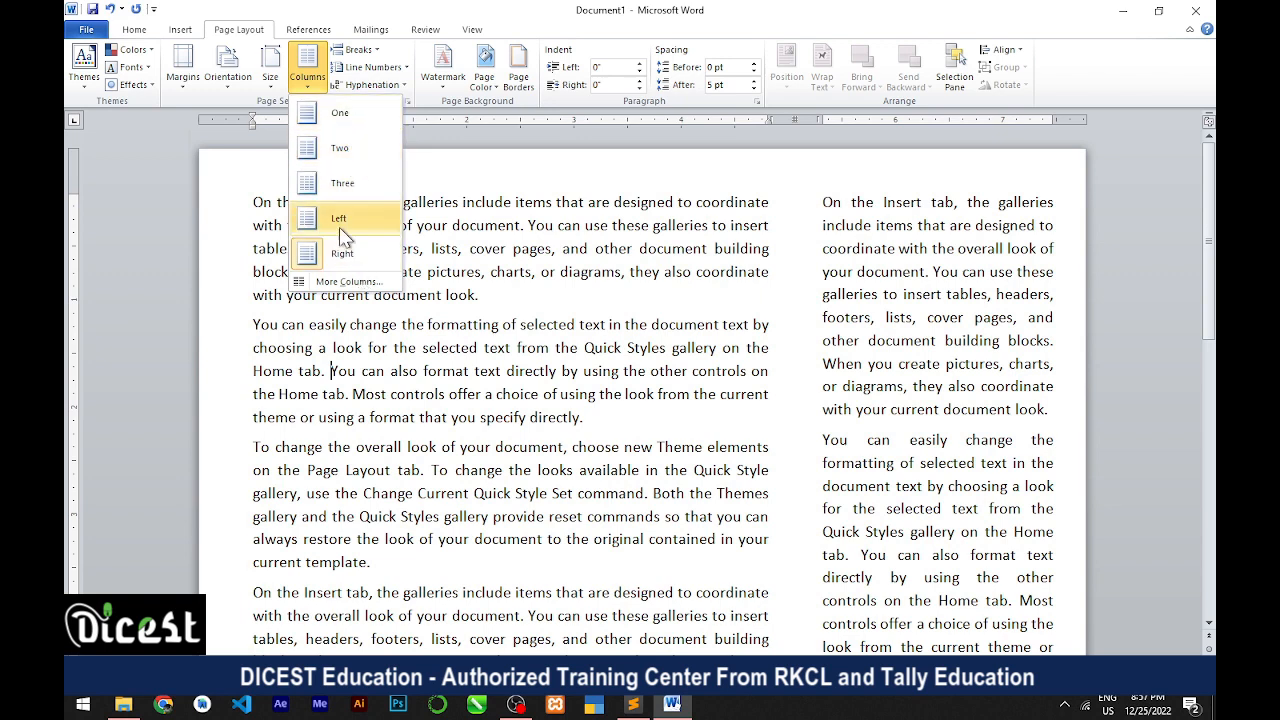
pyautogui.click(638, 340)
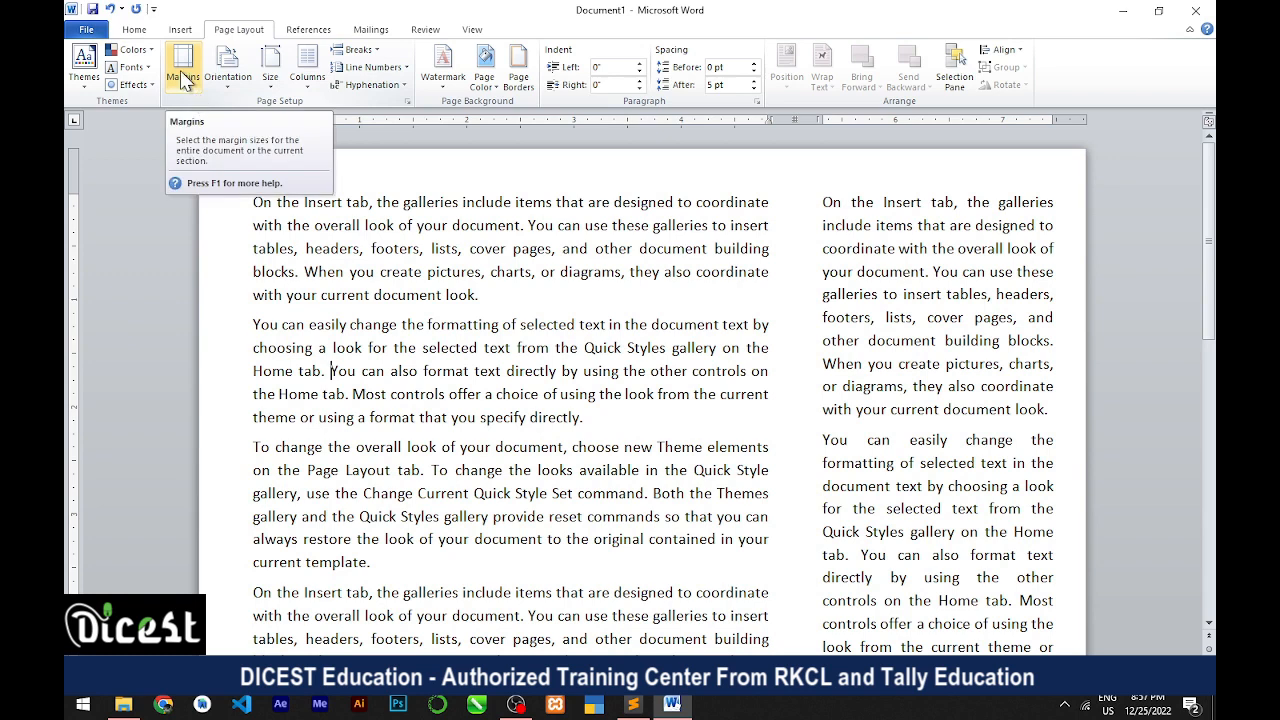
pyautogui.click(227, 80)
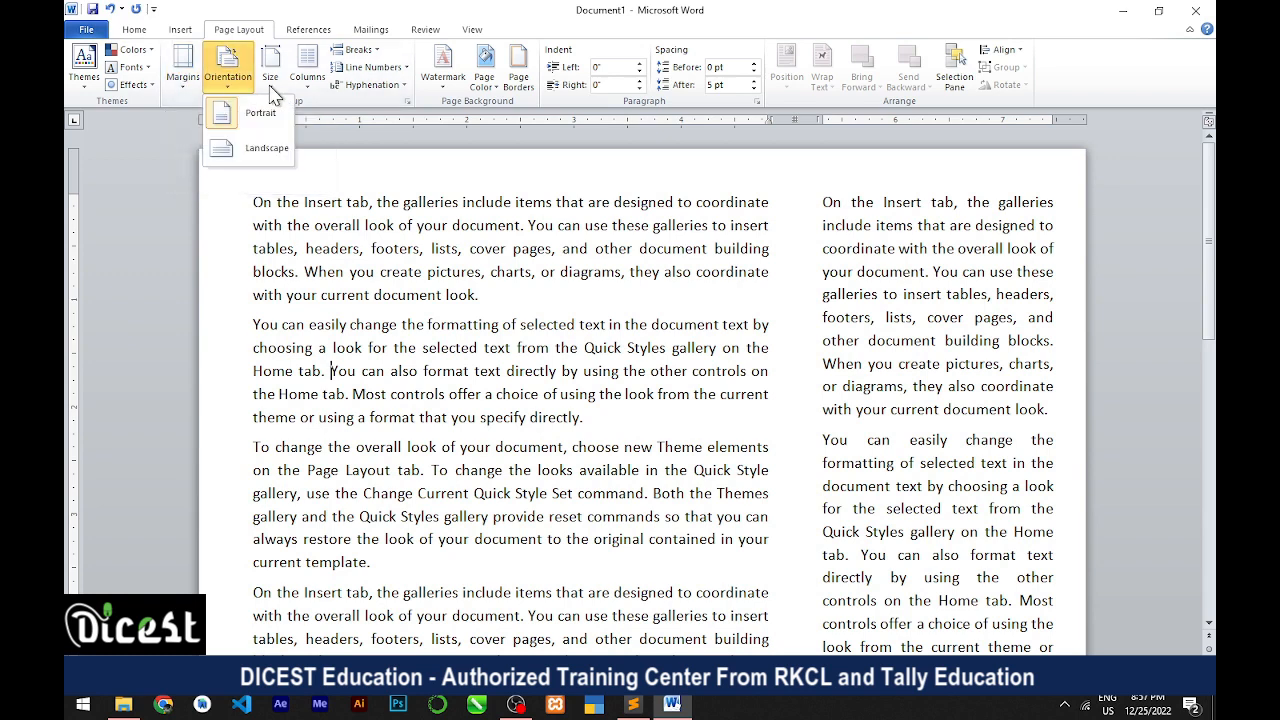
pyautogui.click(270, 86)
pyautogui.click(307, 70)
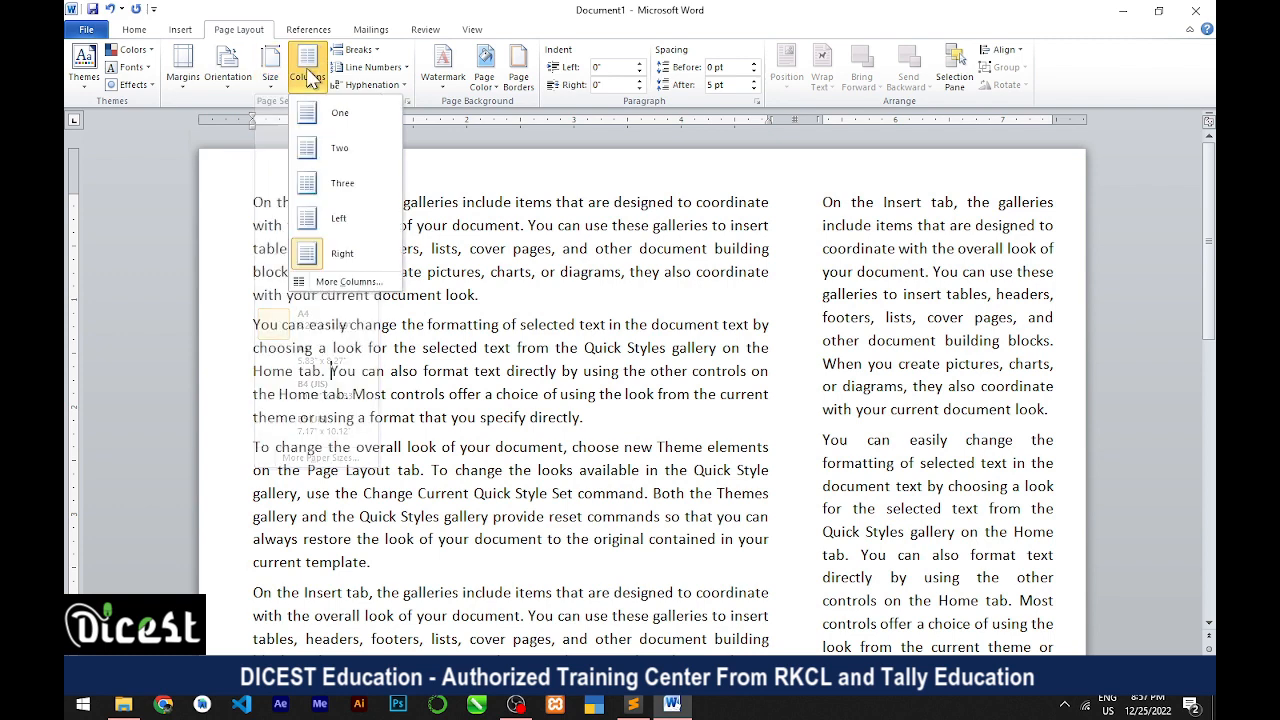
pyautogui.click(745, 296)
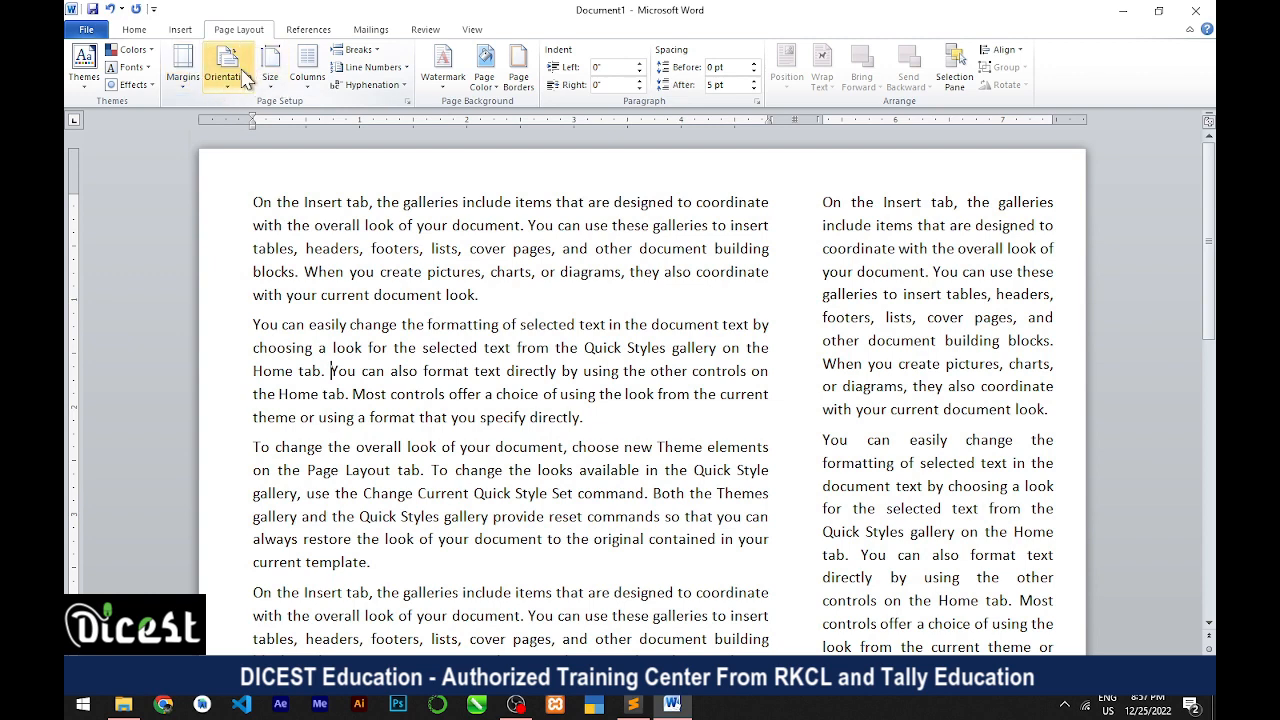
pyautogui.click(271, 80)
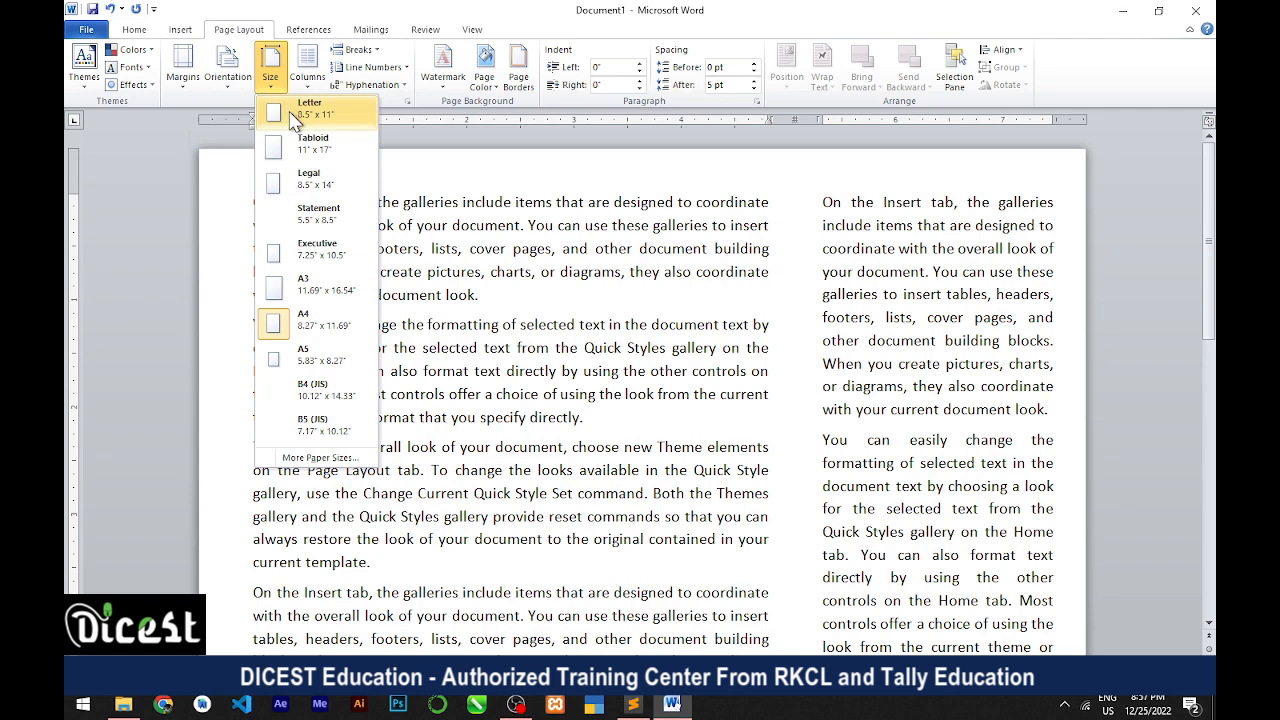
pyautogui.click(228, 68)
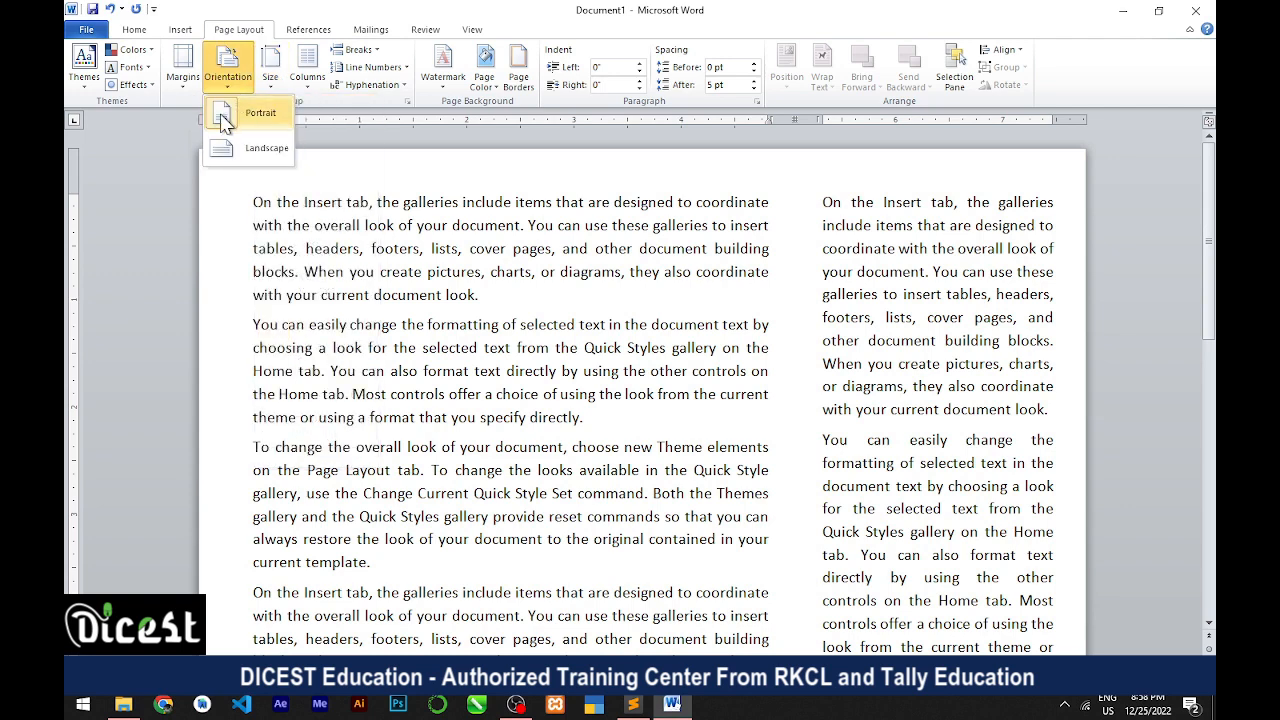
pyautogui.click(183, 68)
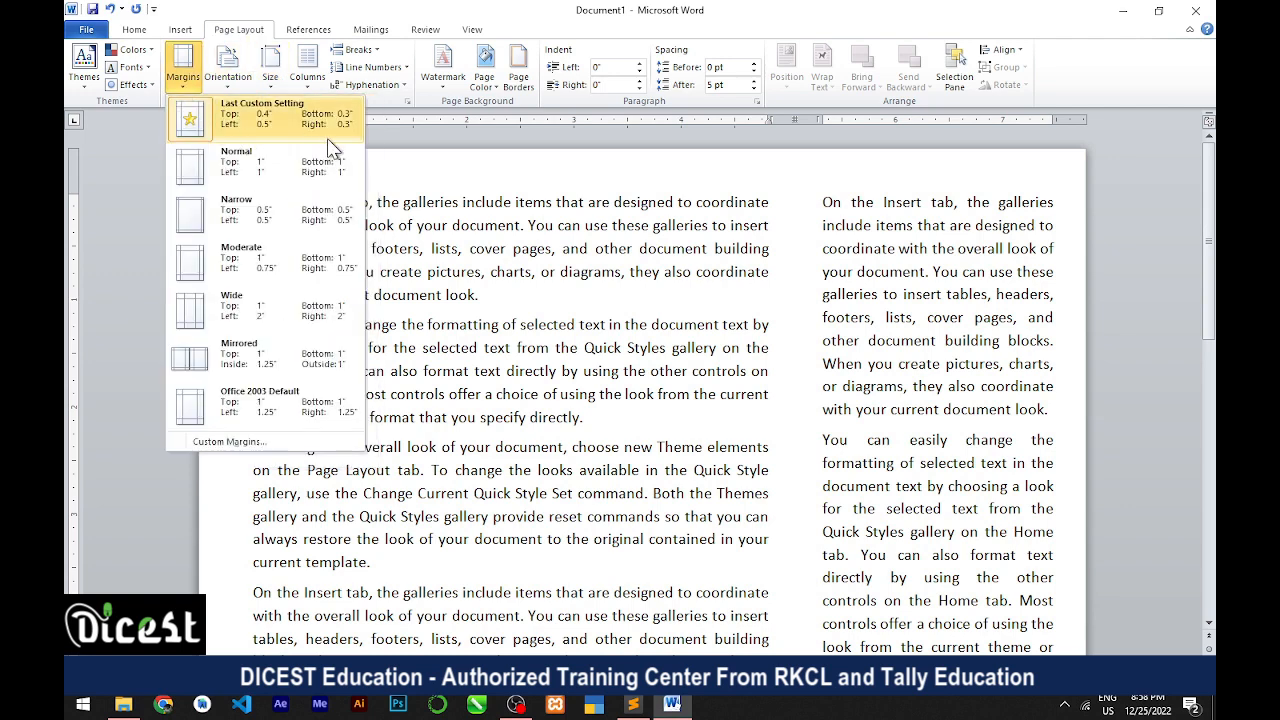
pyautogui.click(259, 165)
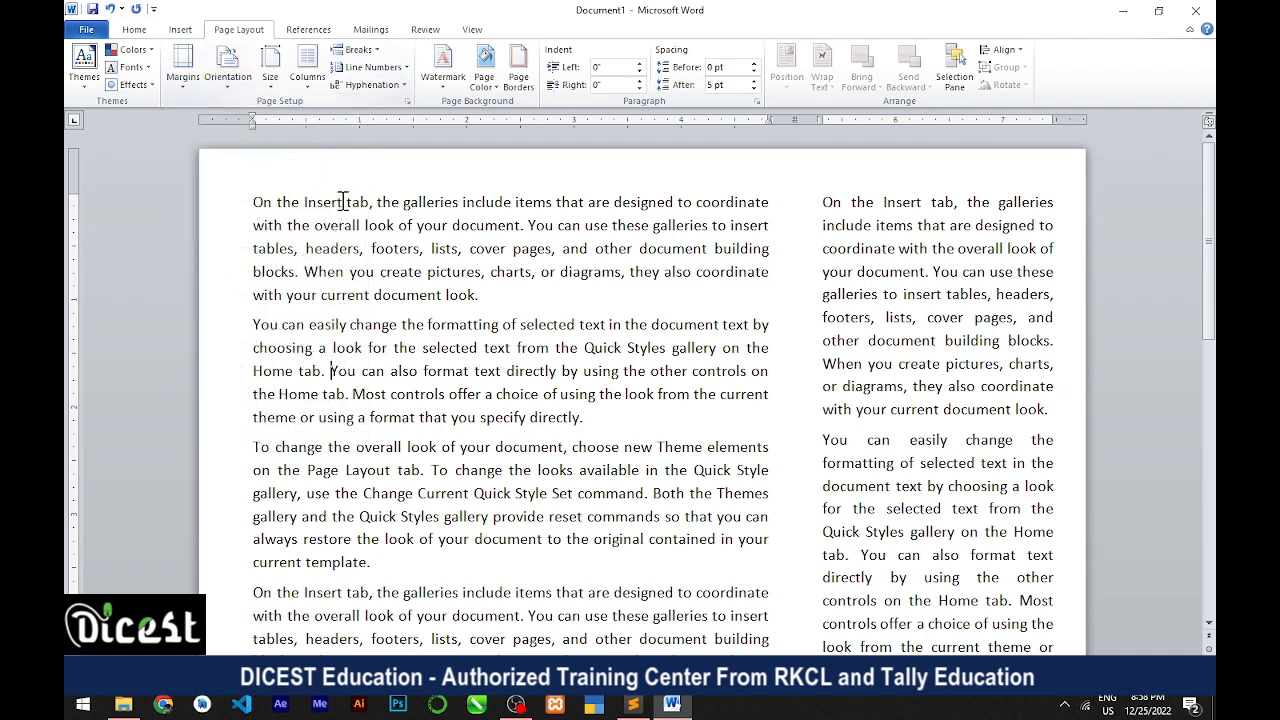
pyautogui.click(550, 292)
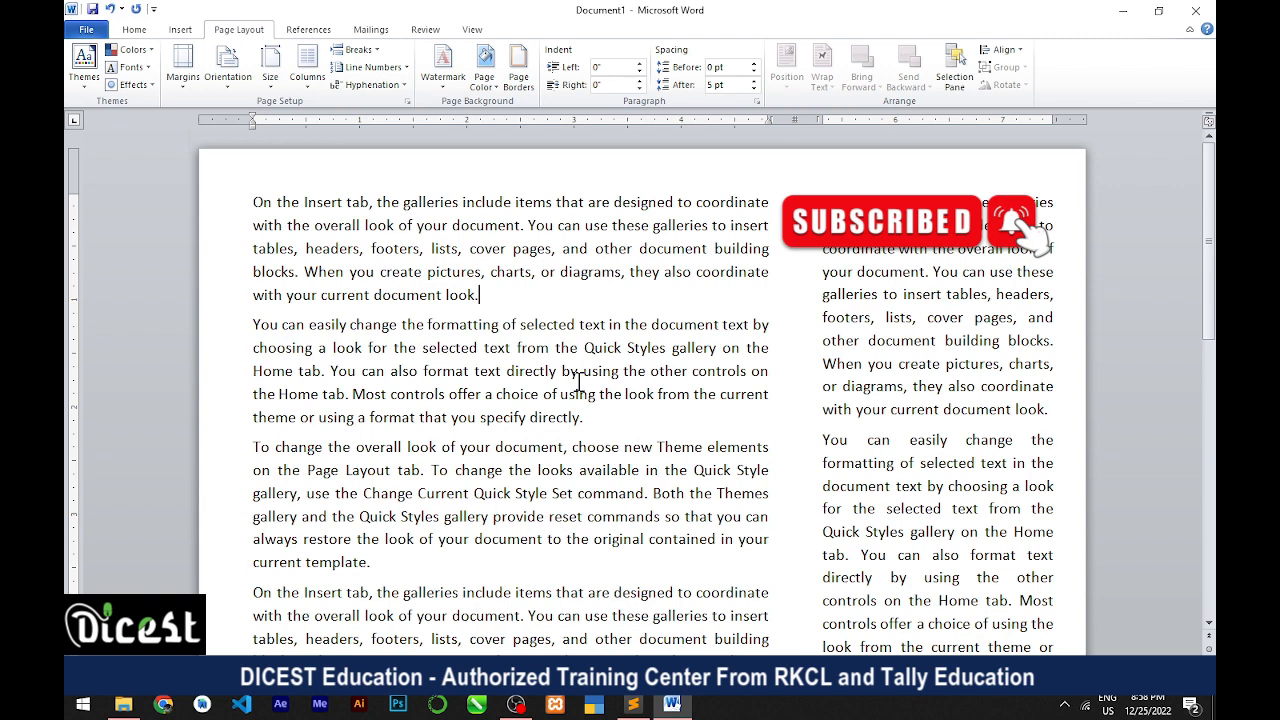
# - Inspect the custom margins in Page Setup, cancel the dialog, and check the document's print preview before returning to the text
pyautogui.click(183, 68)
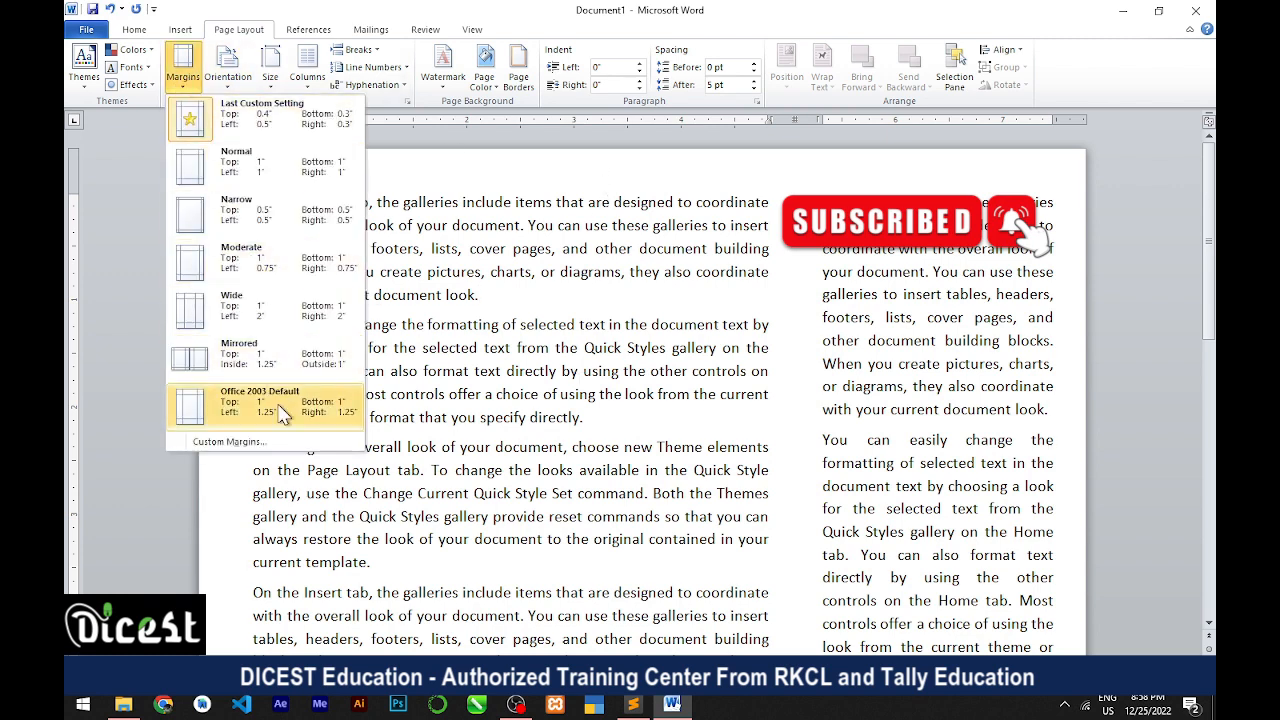
pyautogui.click(240, 443)
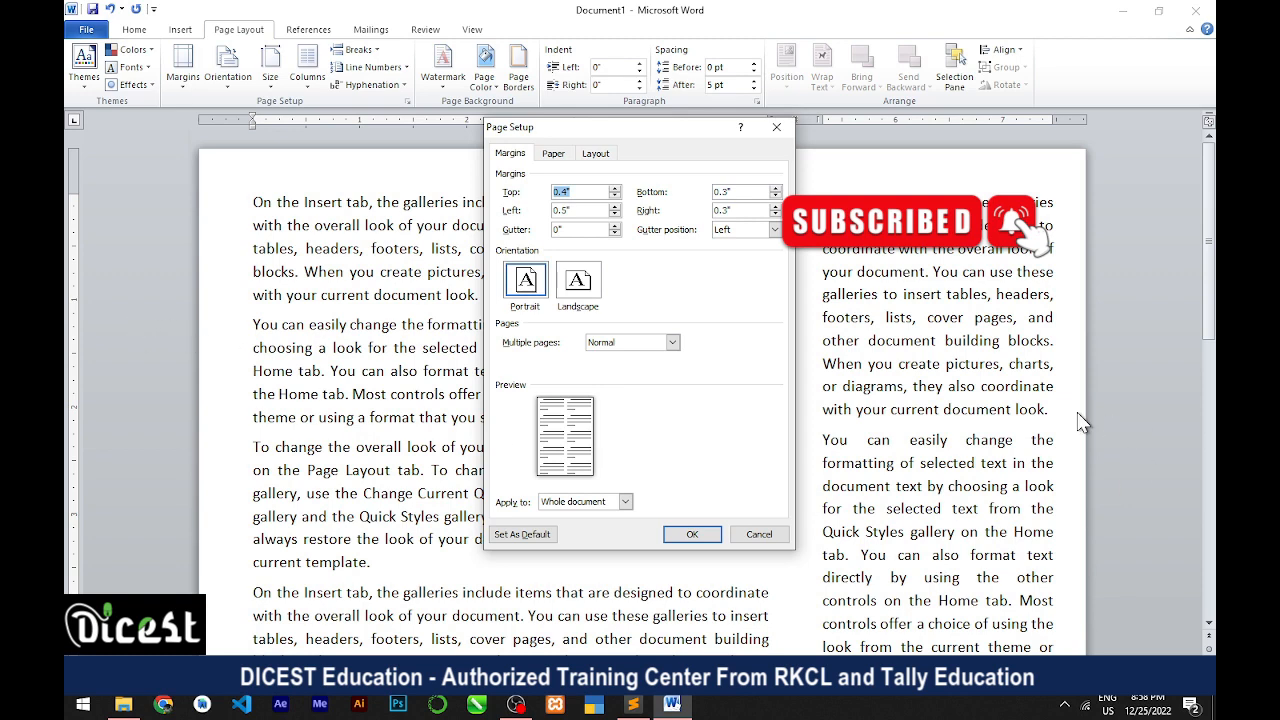
pyautogui.click(756, 534)
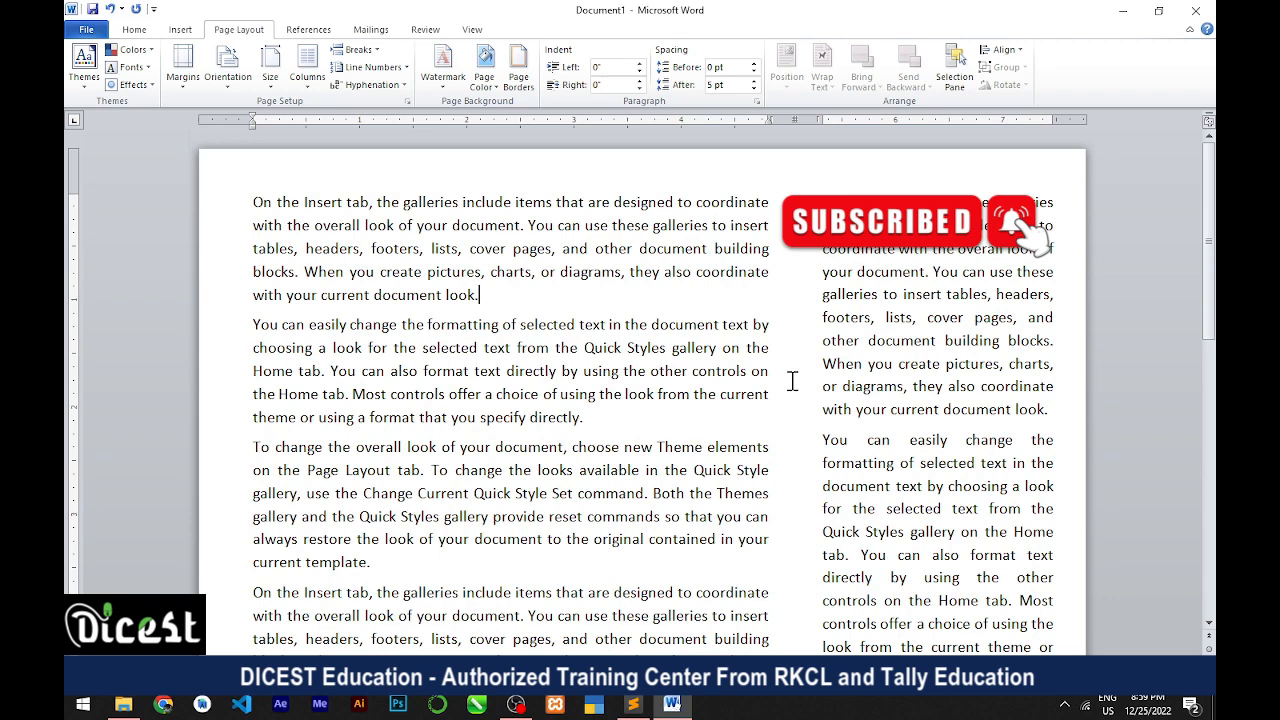
pyautogui.hotkey('ctrl', 'p')
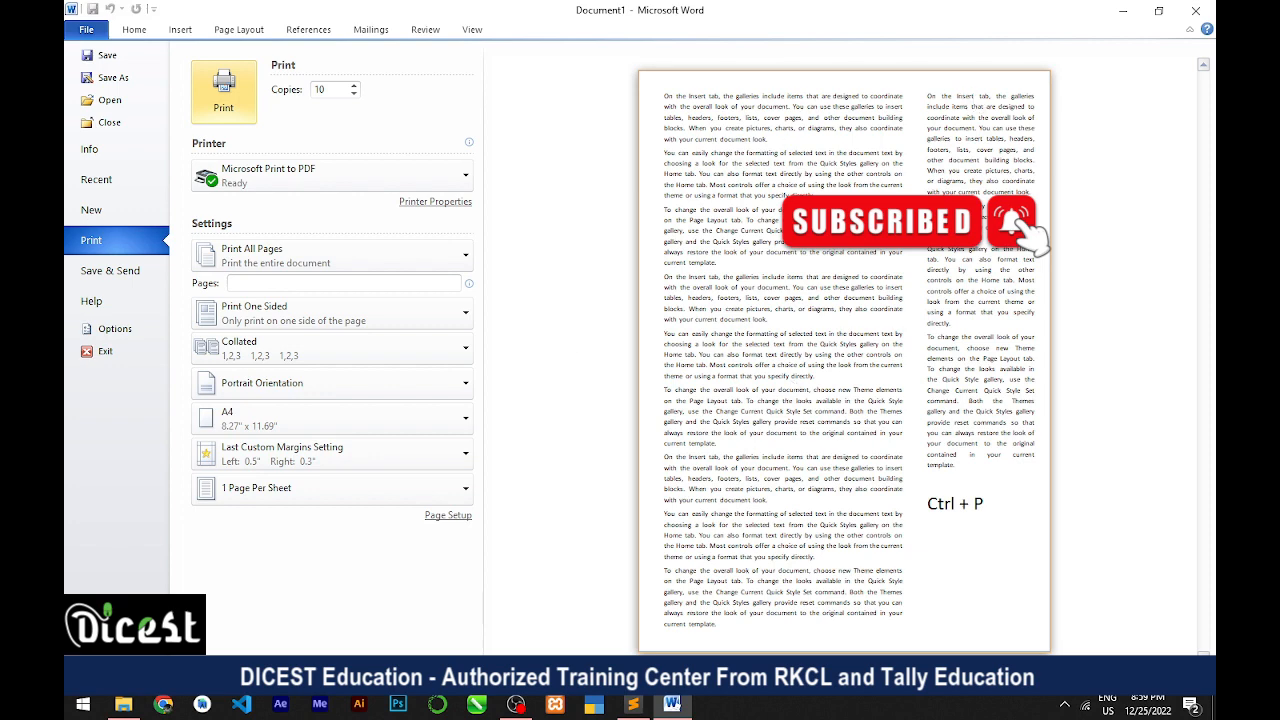
pyautogui.click(134, 30)
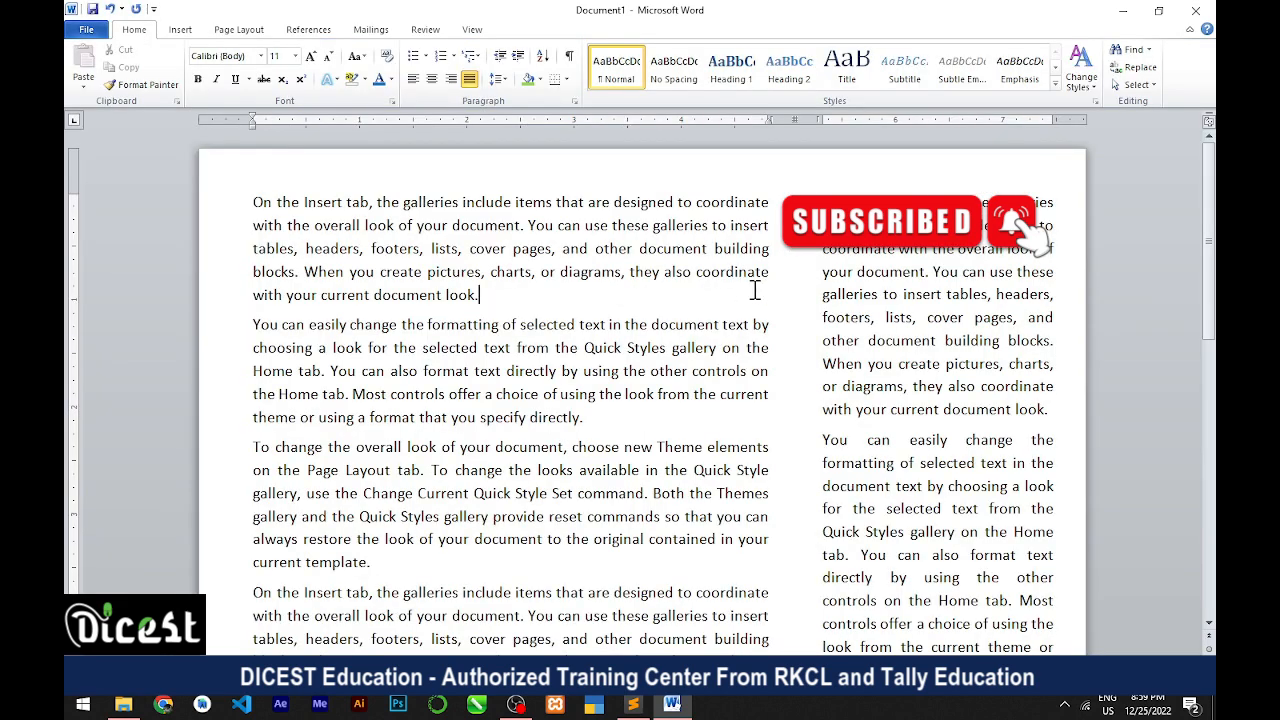